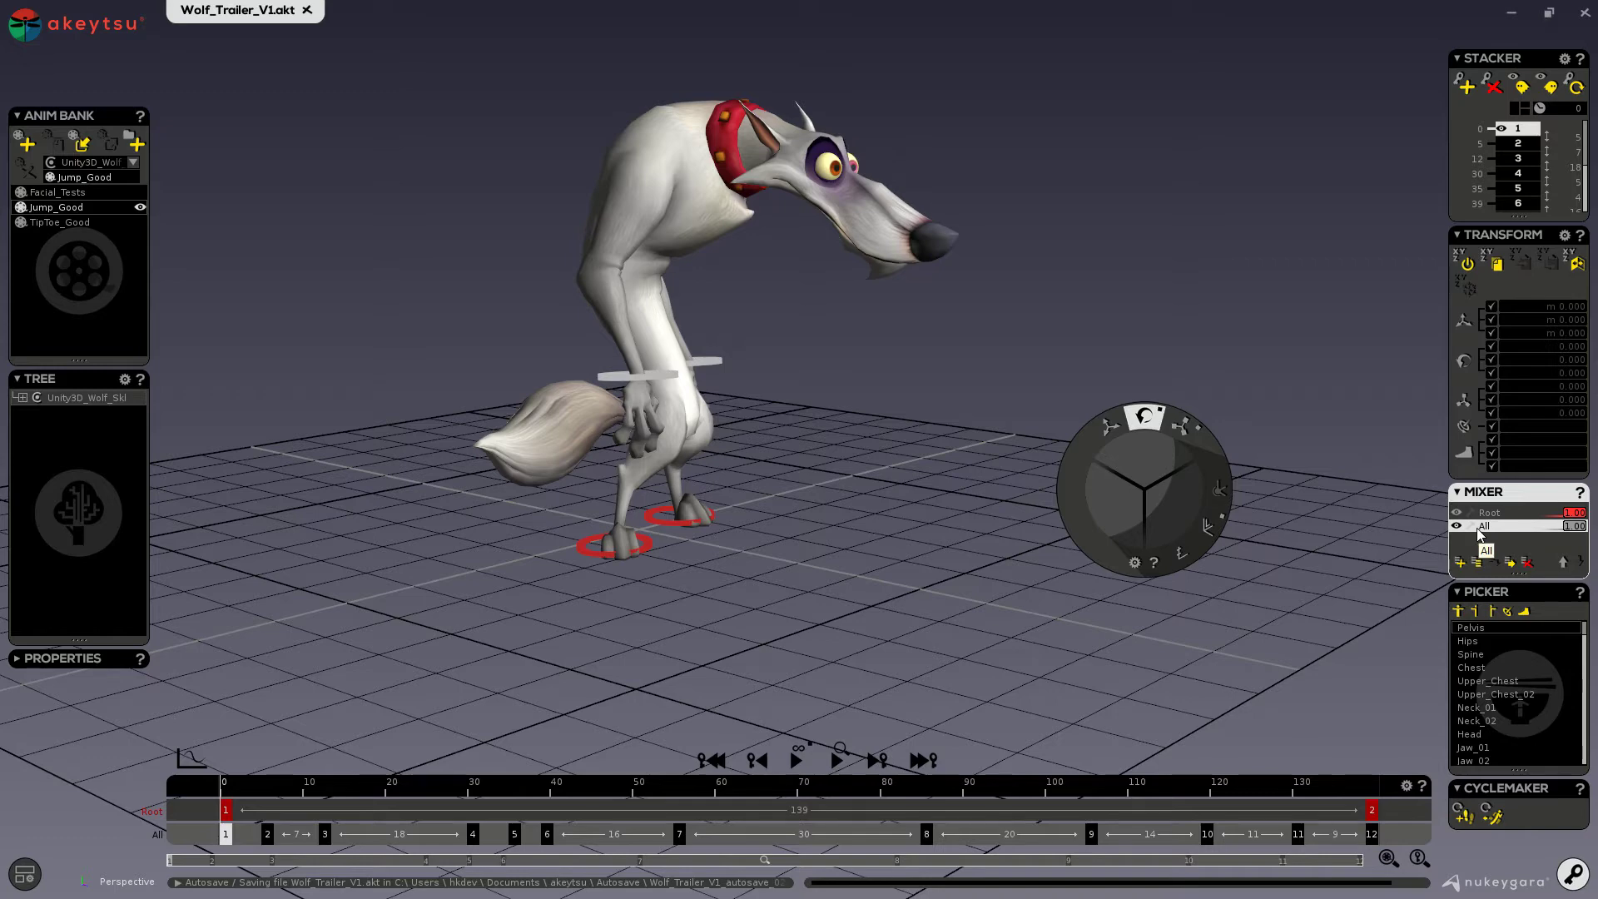
Switch the Mixer's edit stacker back and forth between Root and All, ending on All
click(1489, 513)
click(1489, 527)
scroll(1497, 700, down, 5)
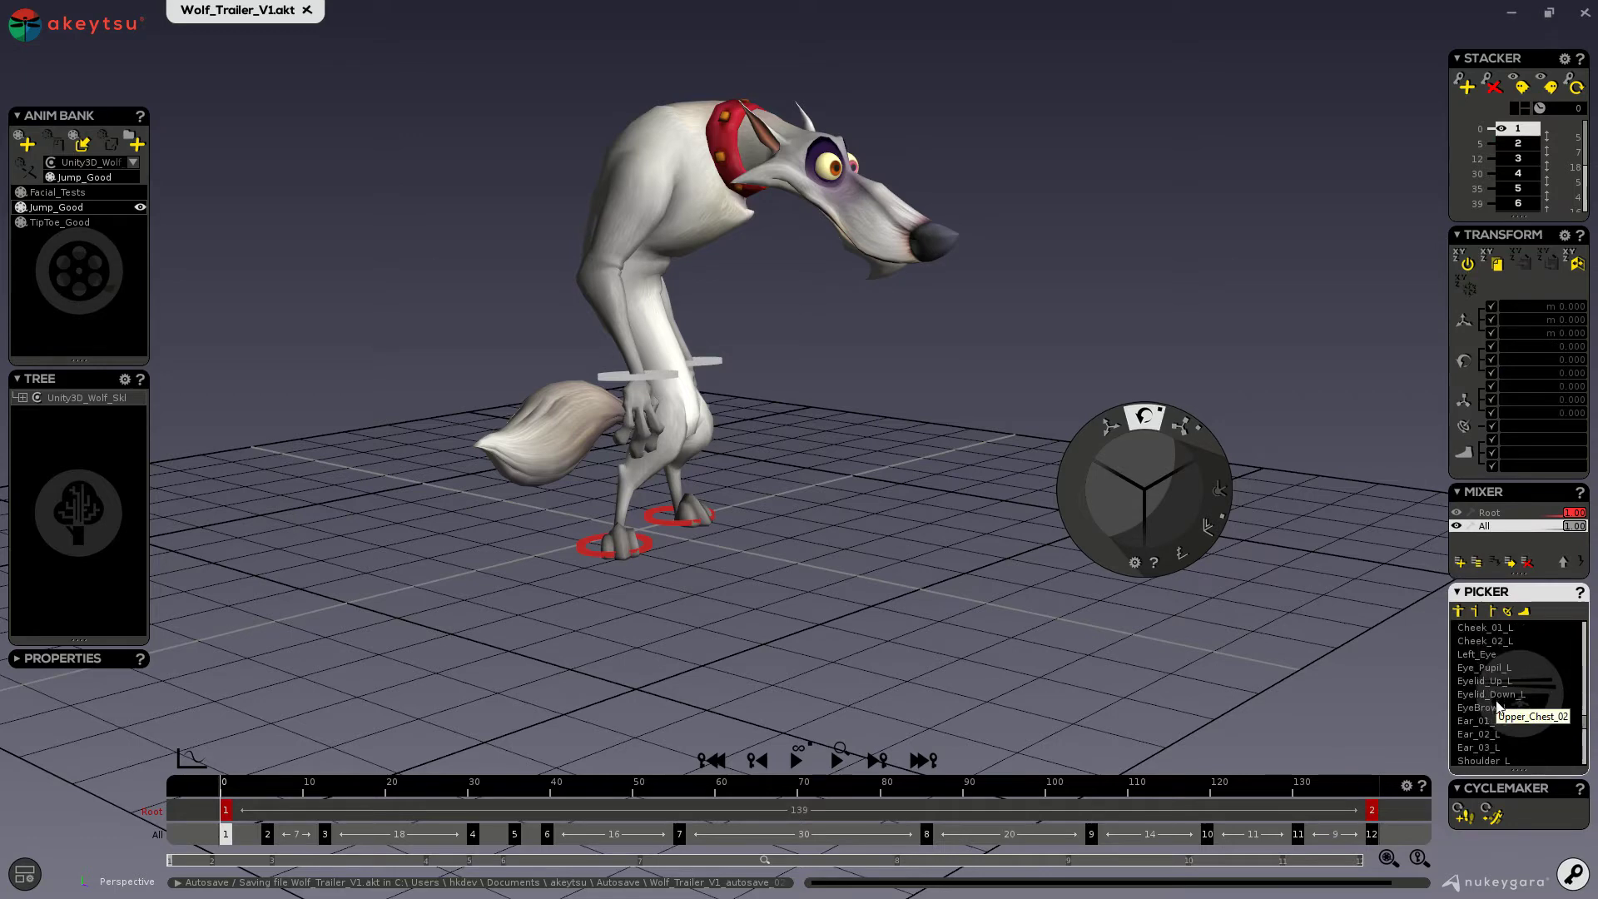
click(1491, 526)
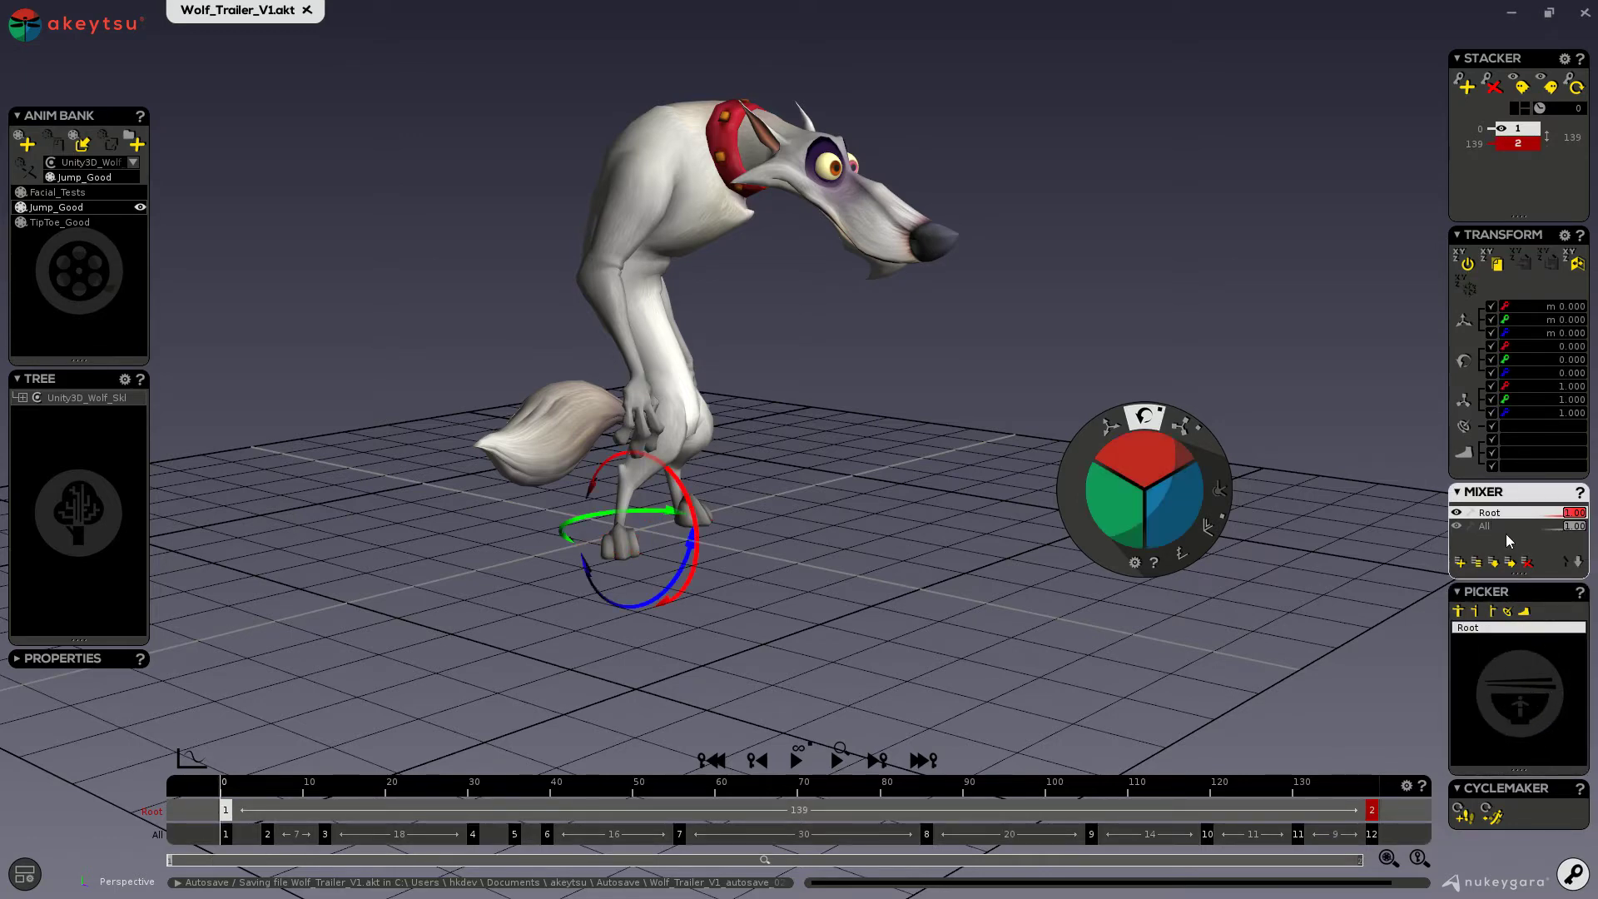
click(1495, 528)
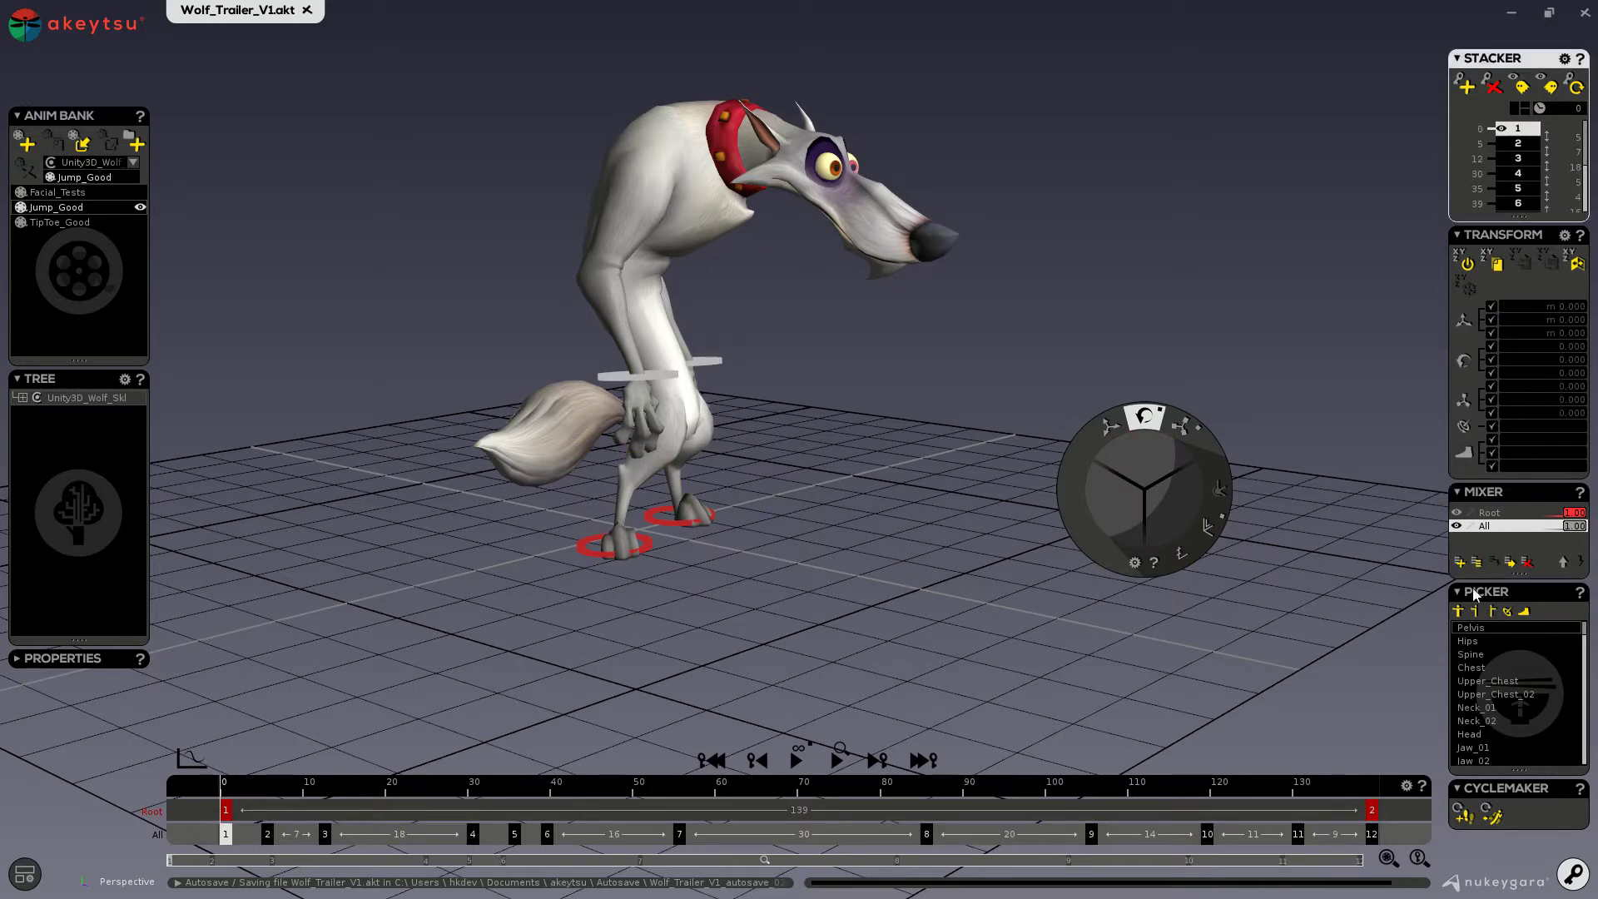
click(1487, 513)
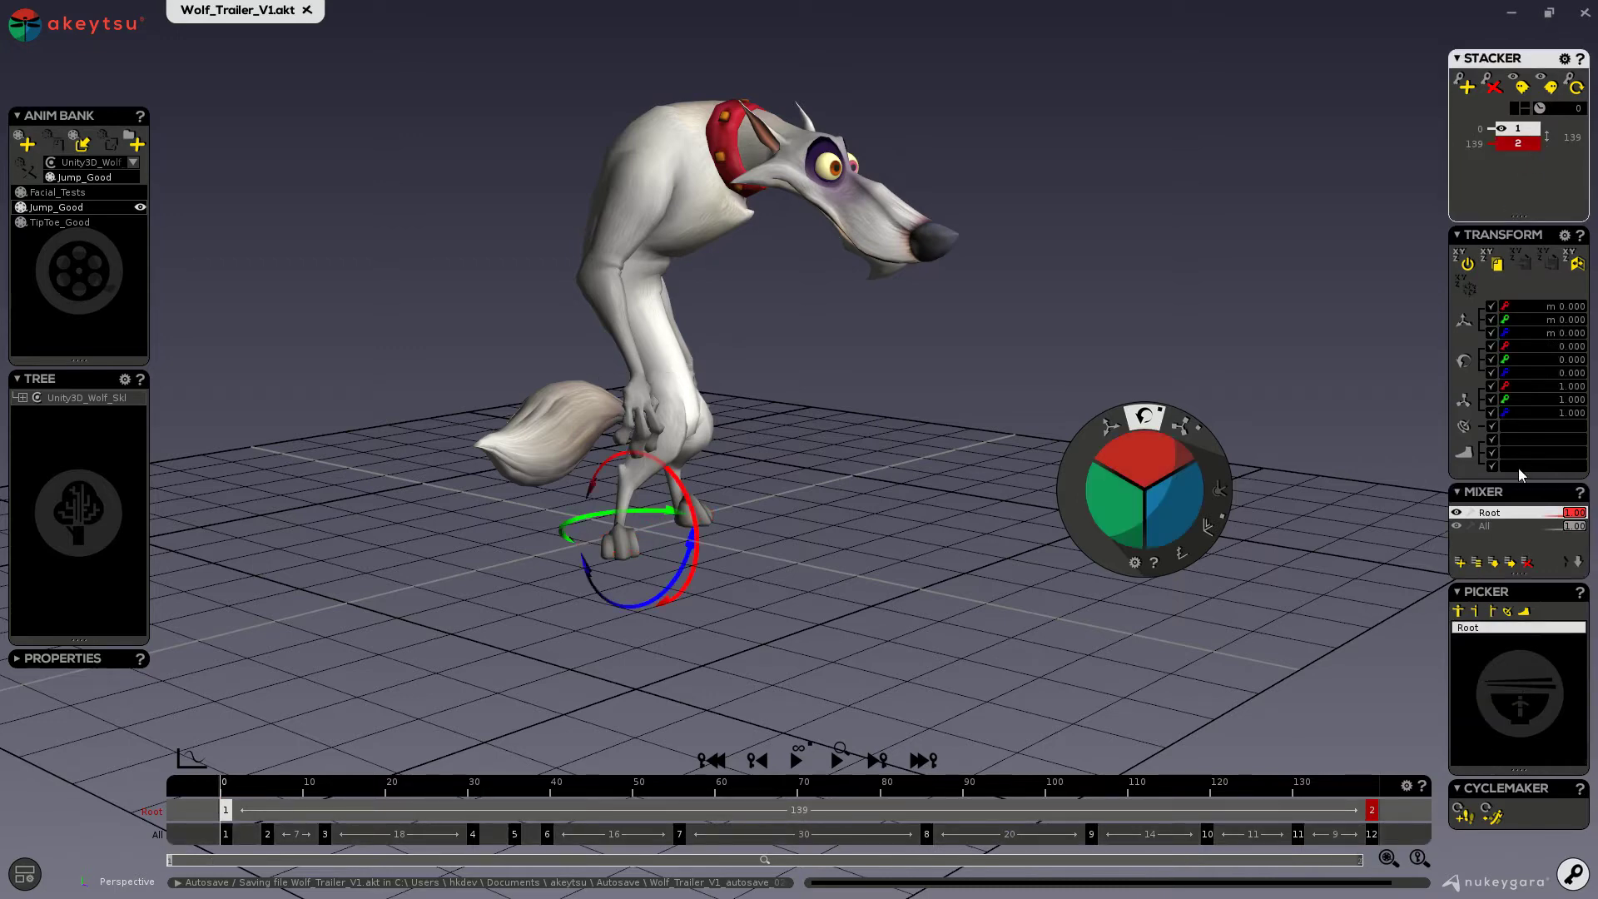
click(1497, 526)
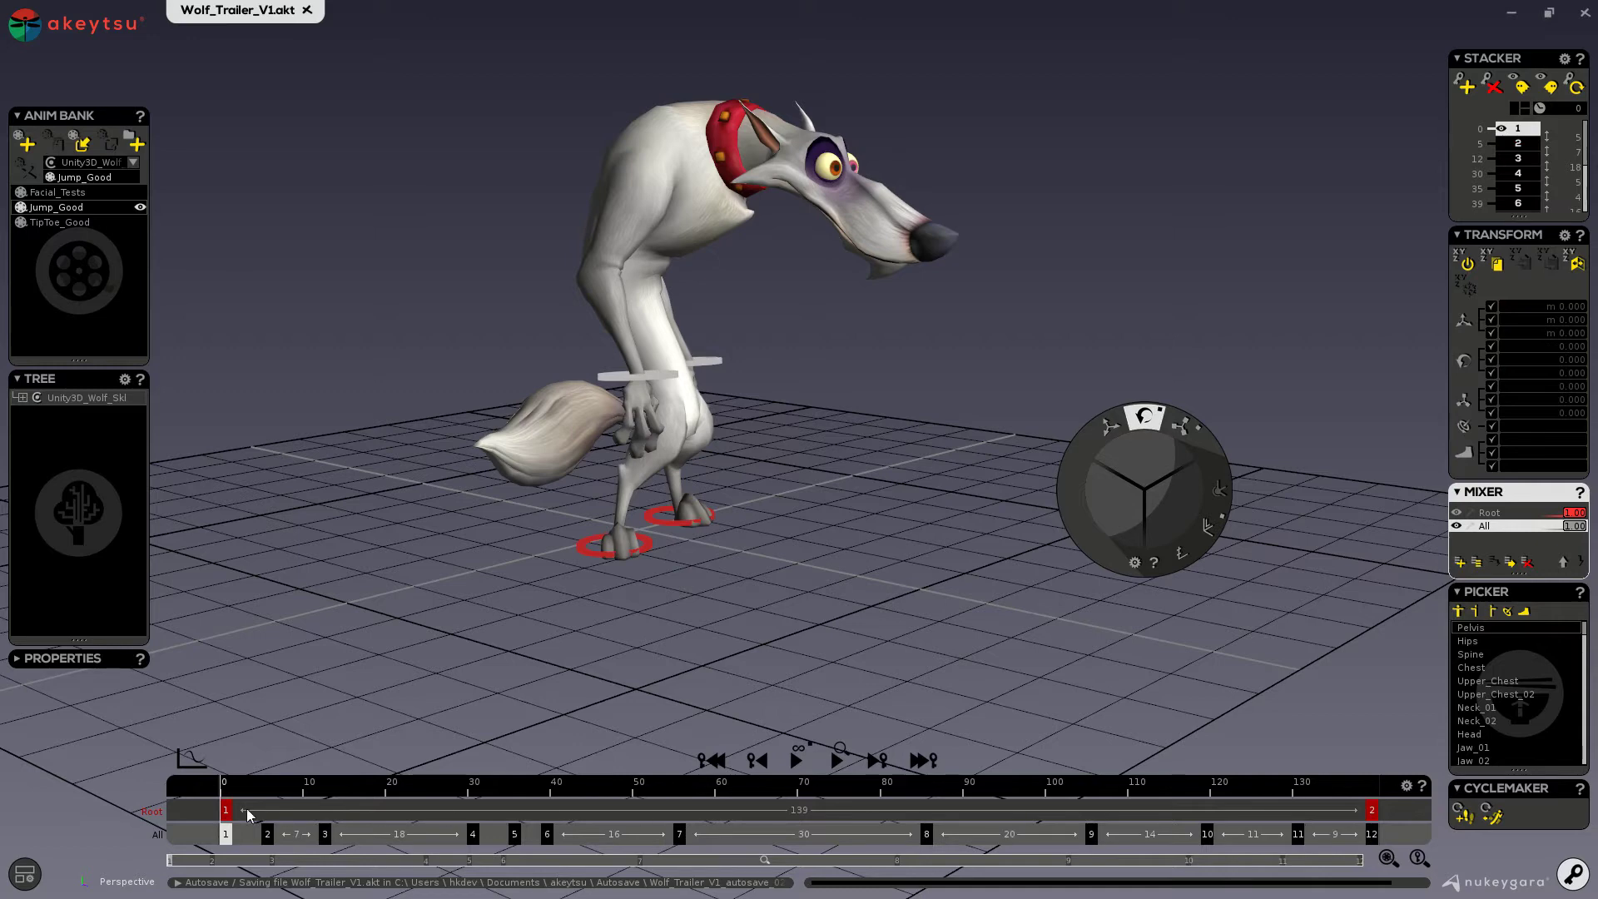
click(1494, 516)
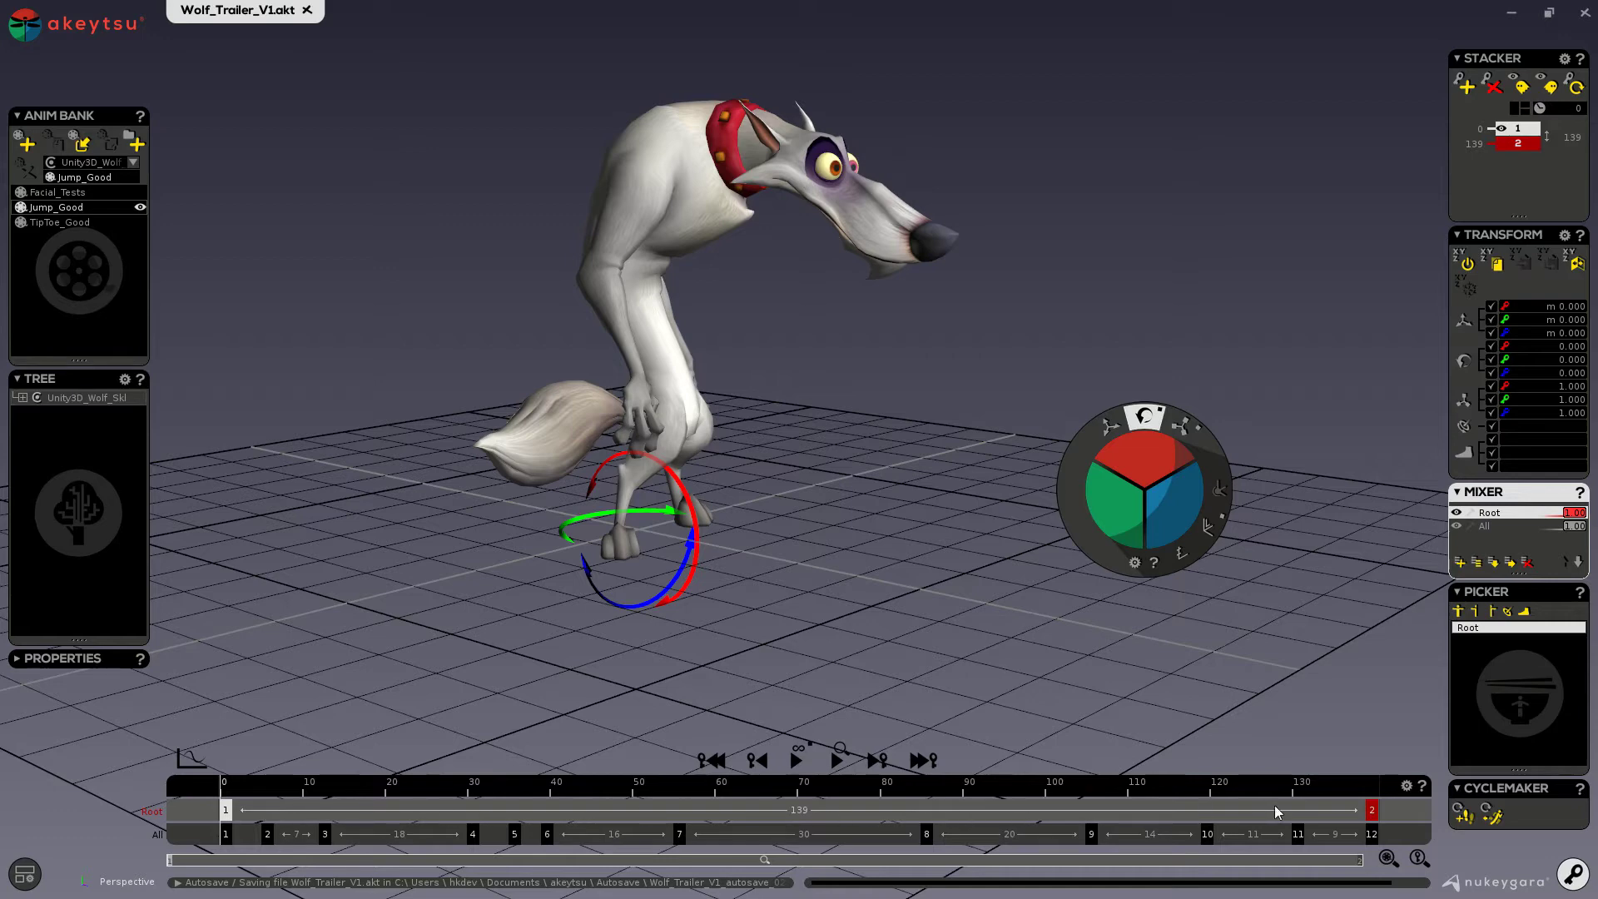
click(1494, 526)
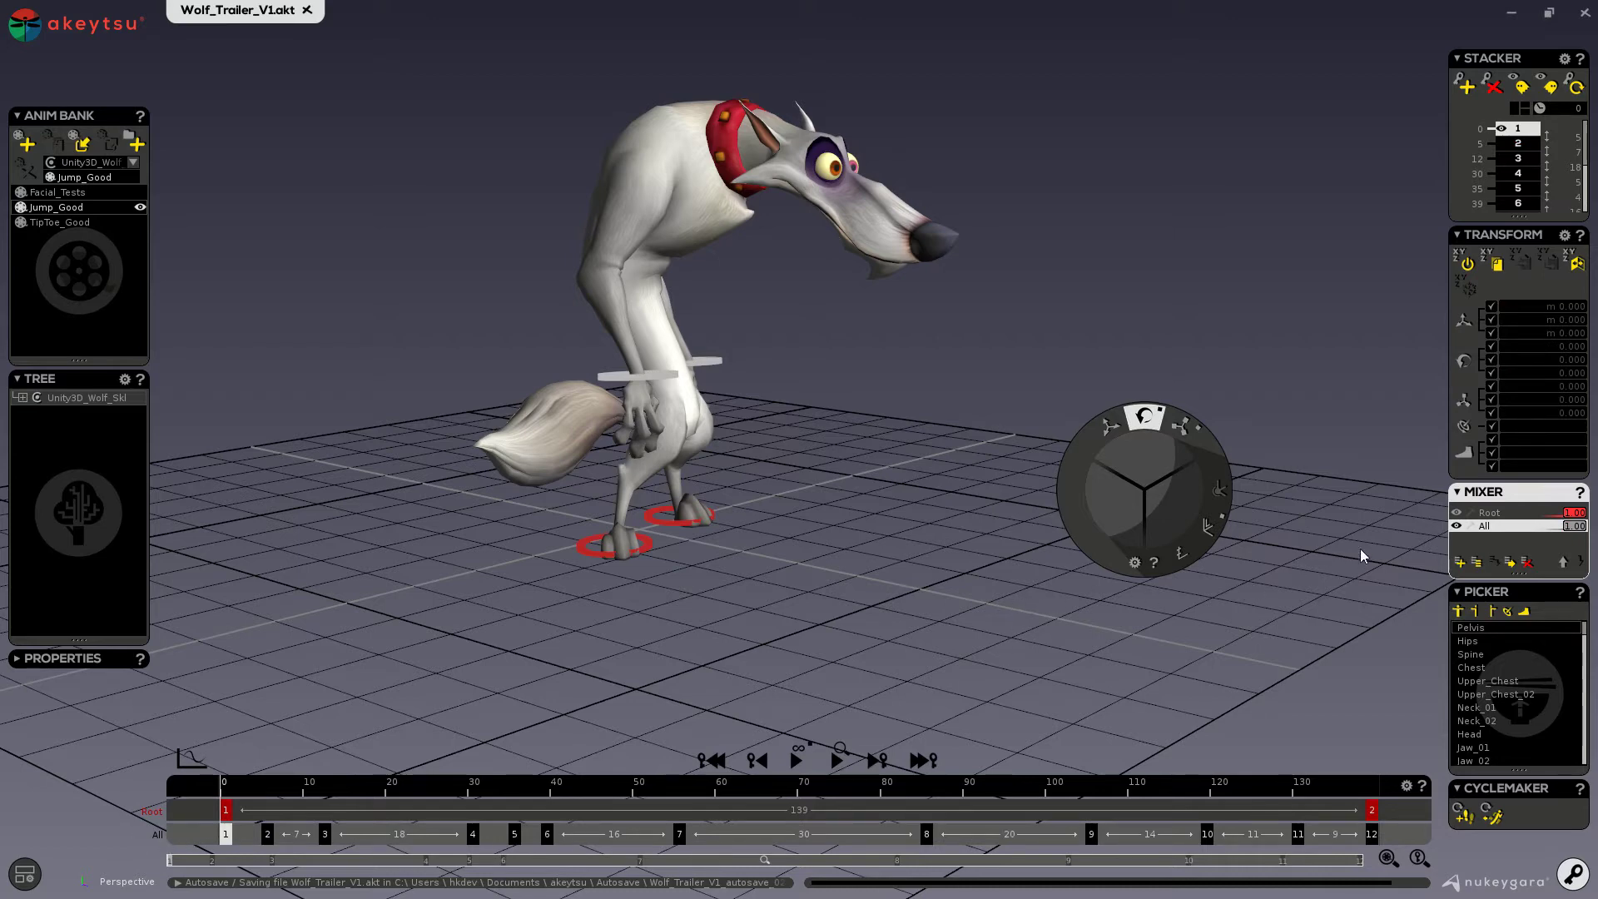
Step the selection from Hips through Chest, Upper_Chest_02 and Jaw_01, then select Foot_L
click(1505, 645)
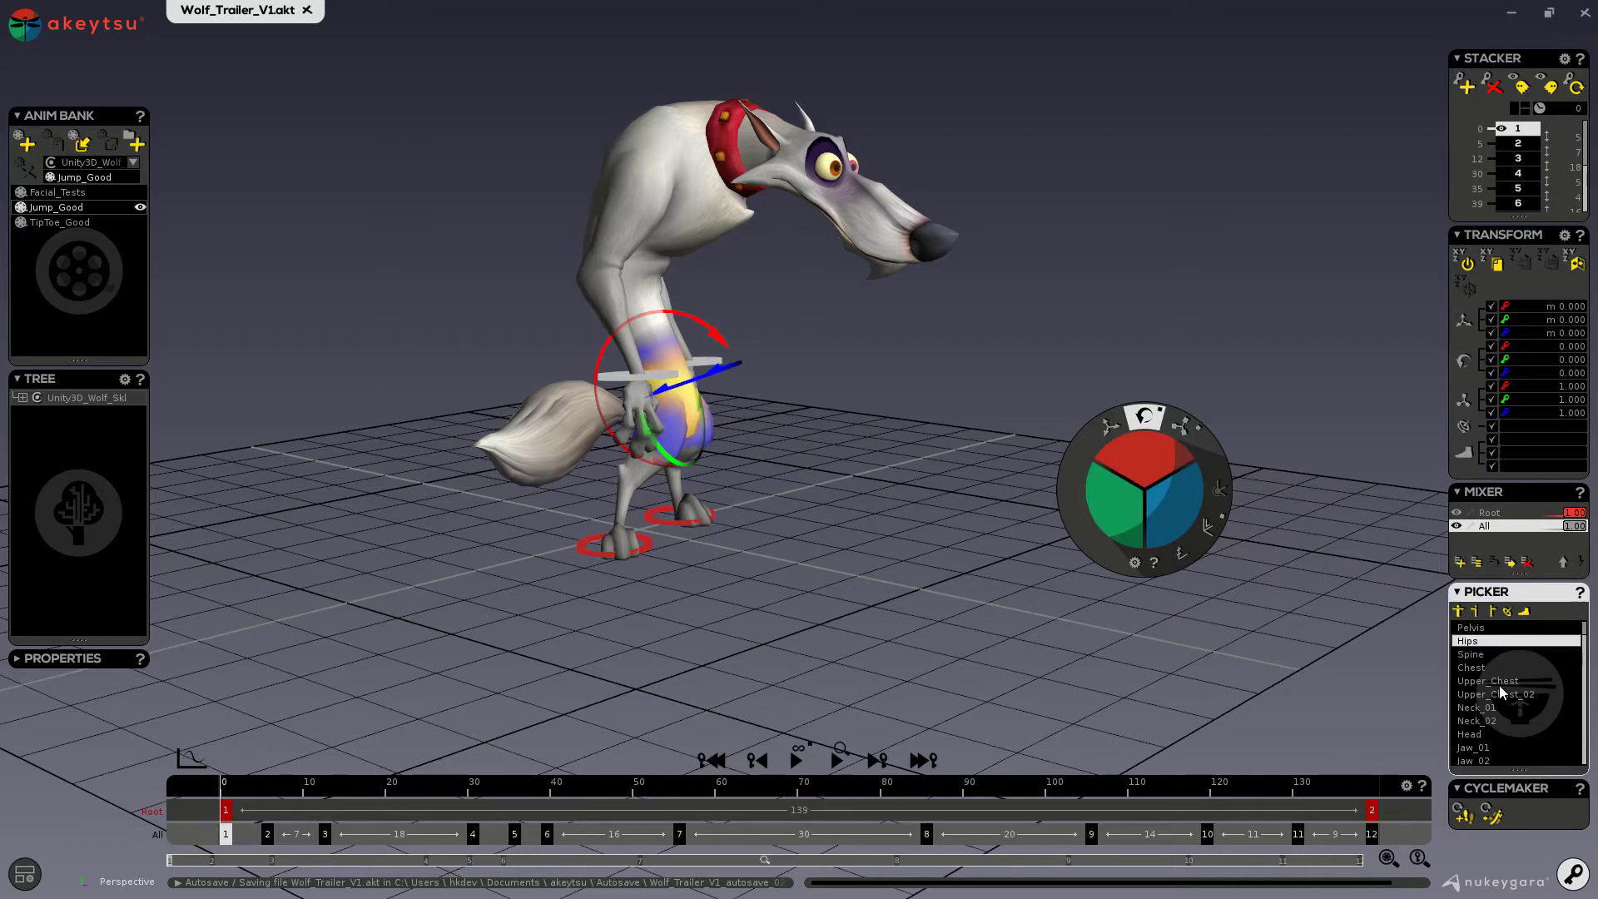
key(Down)
key(Down)
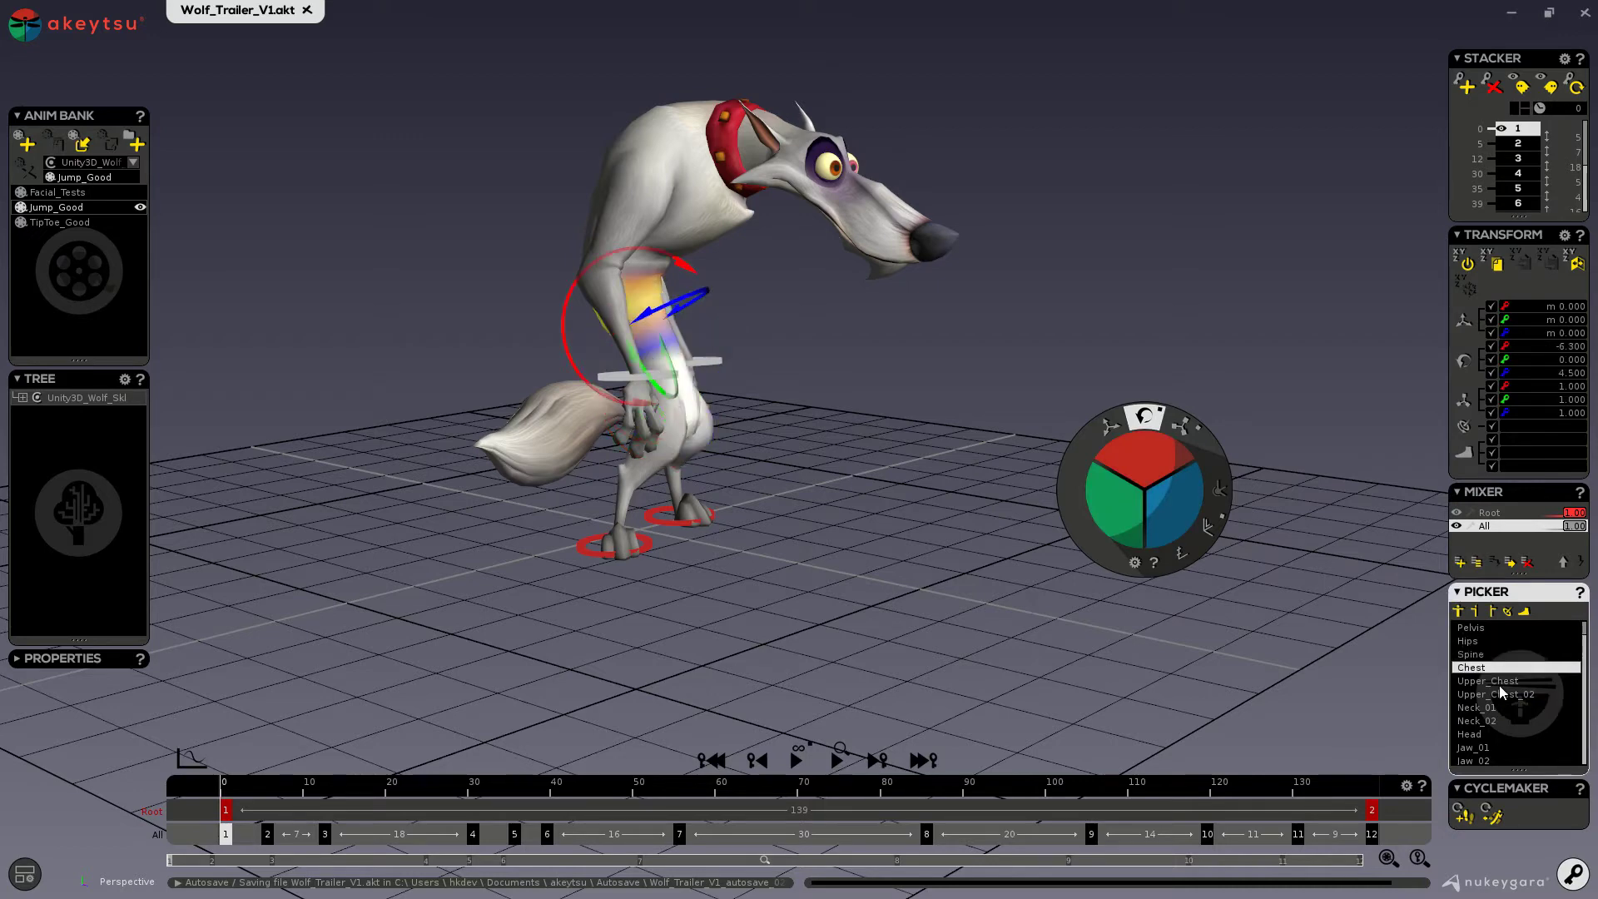
key(Down)
key(Down)
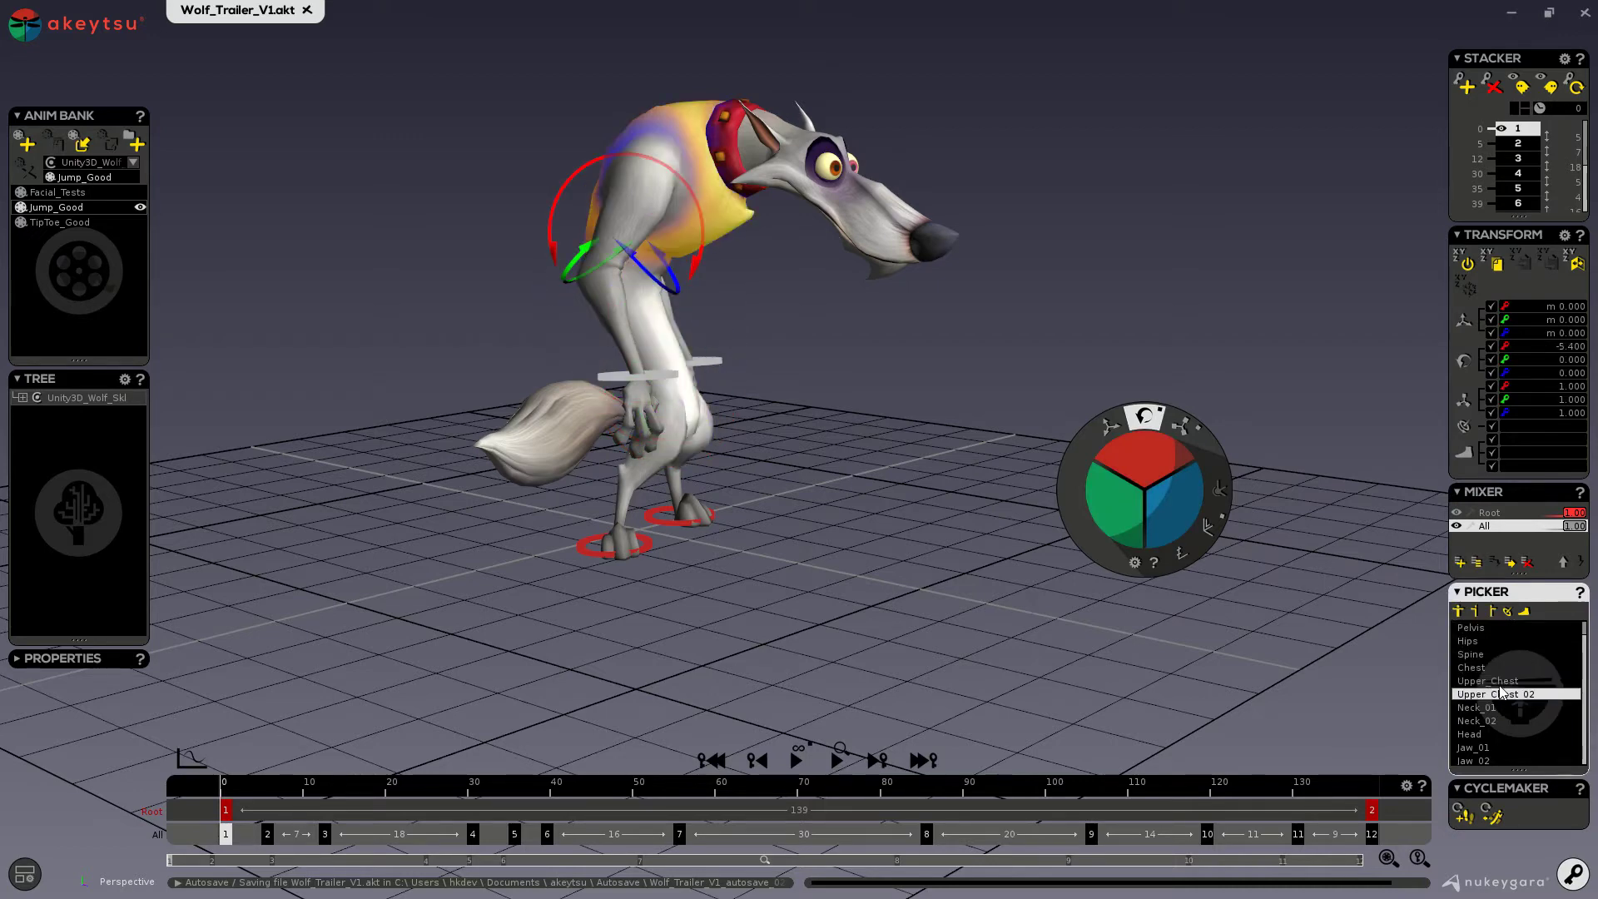
key(Down)
key(Down)
key(Down)
key(Down)
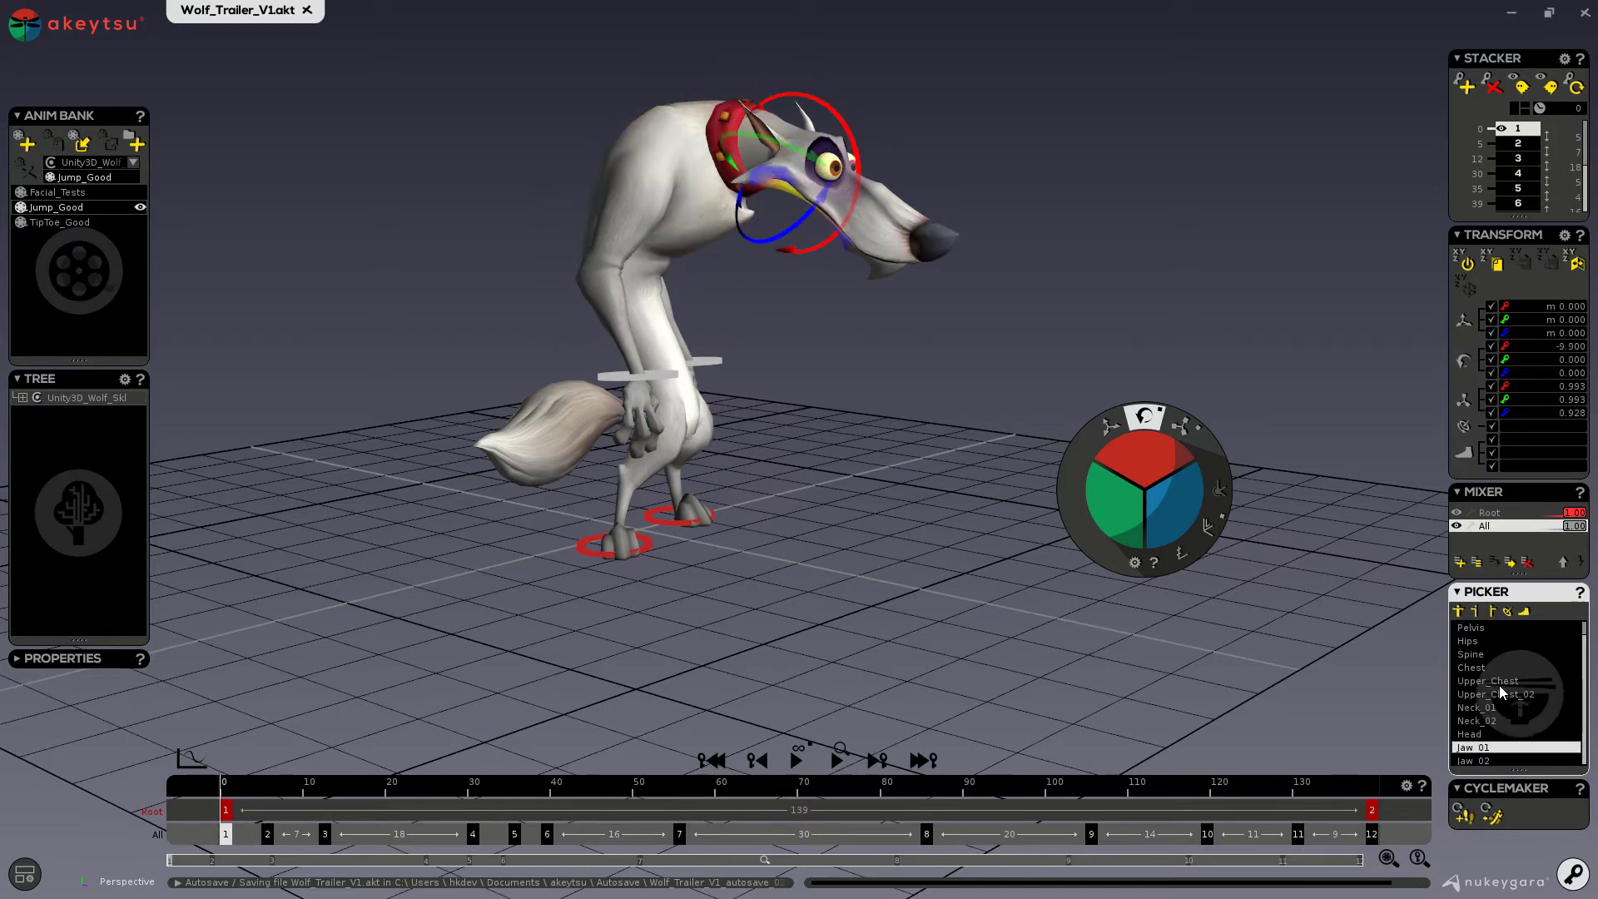
click(1468, 610)
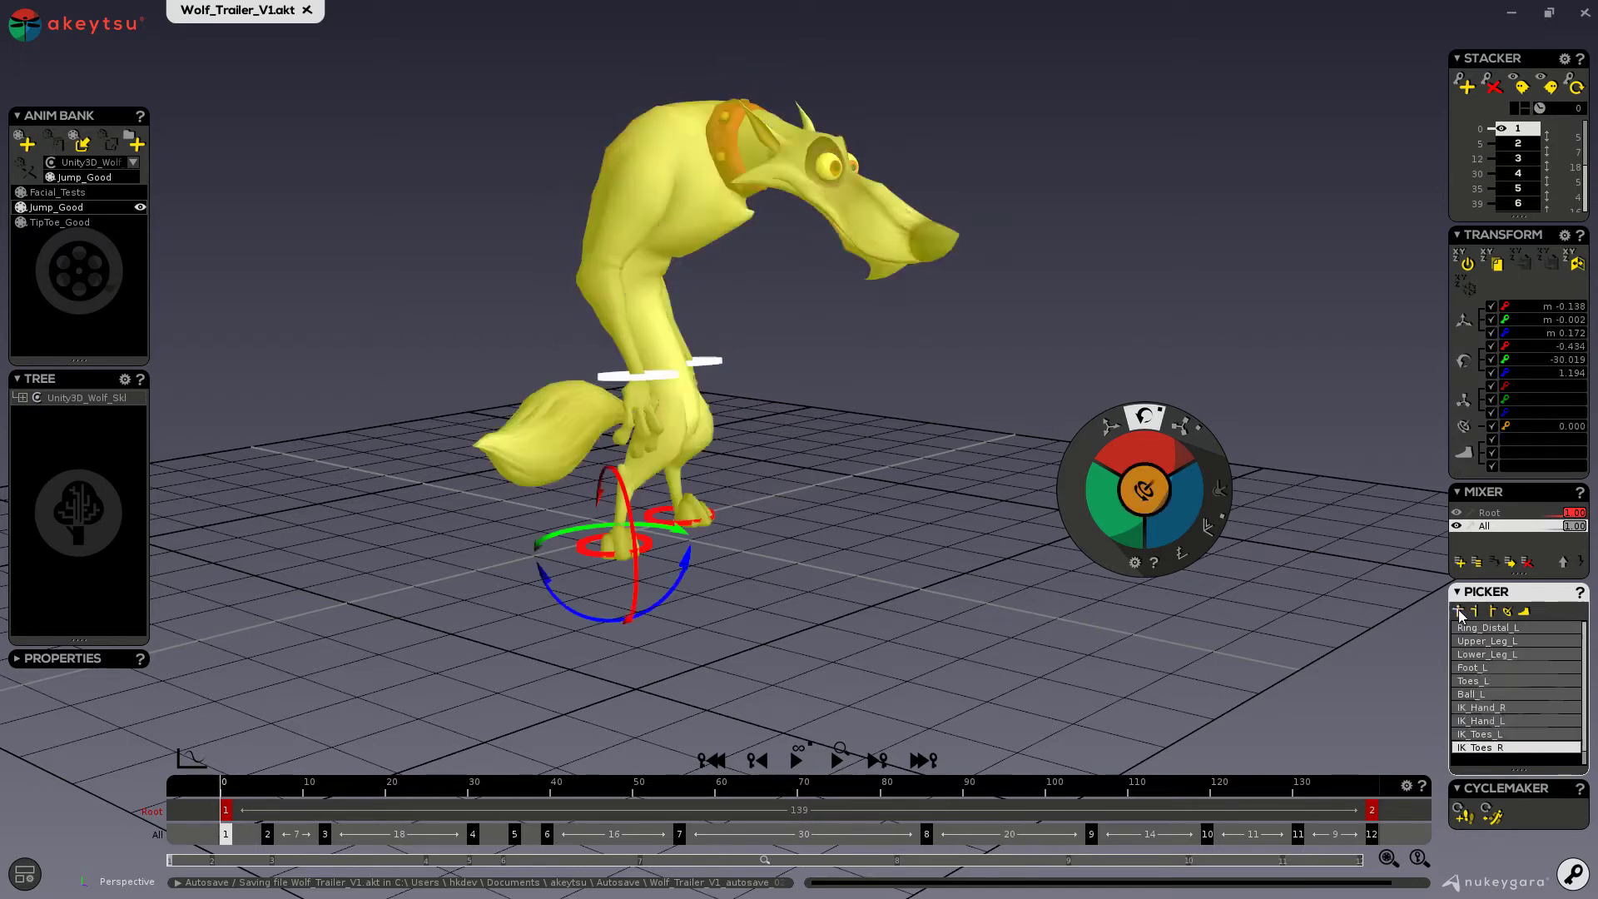
click(1494, 611)
click(1497, 668)
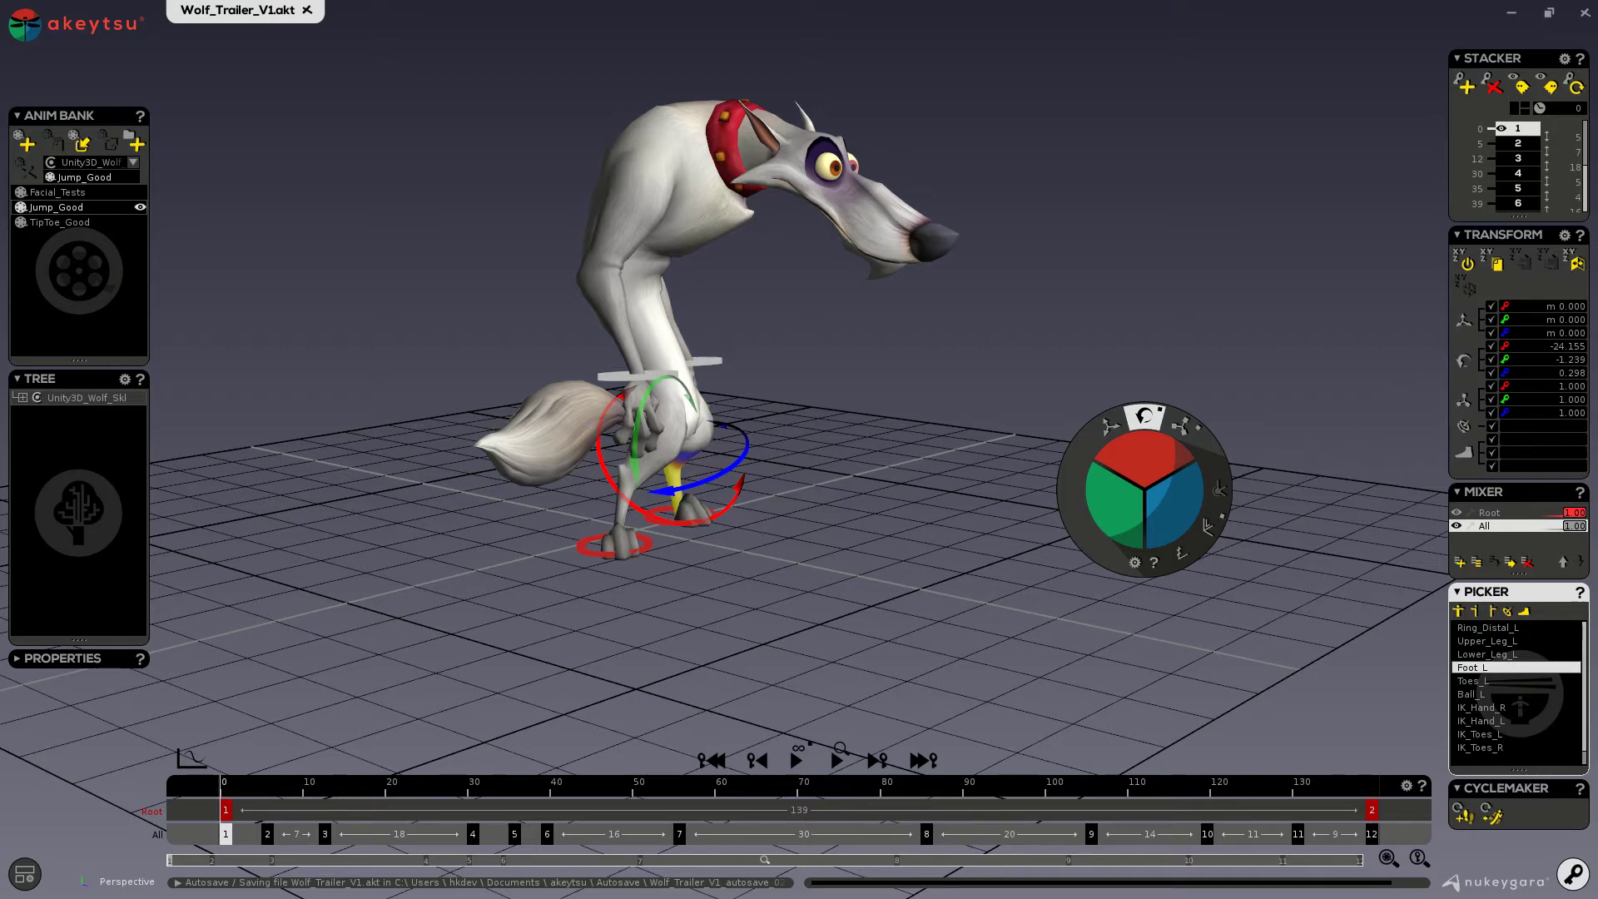
Alternate the Mixer's edit mode between the Root and All stackers, finishing on All
click(1491, 514)
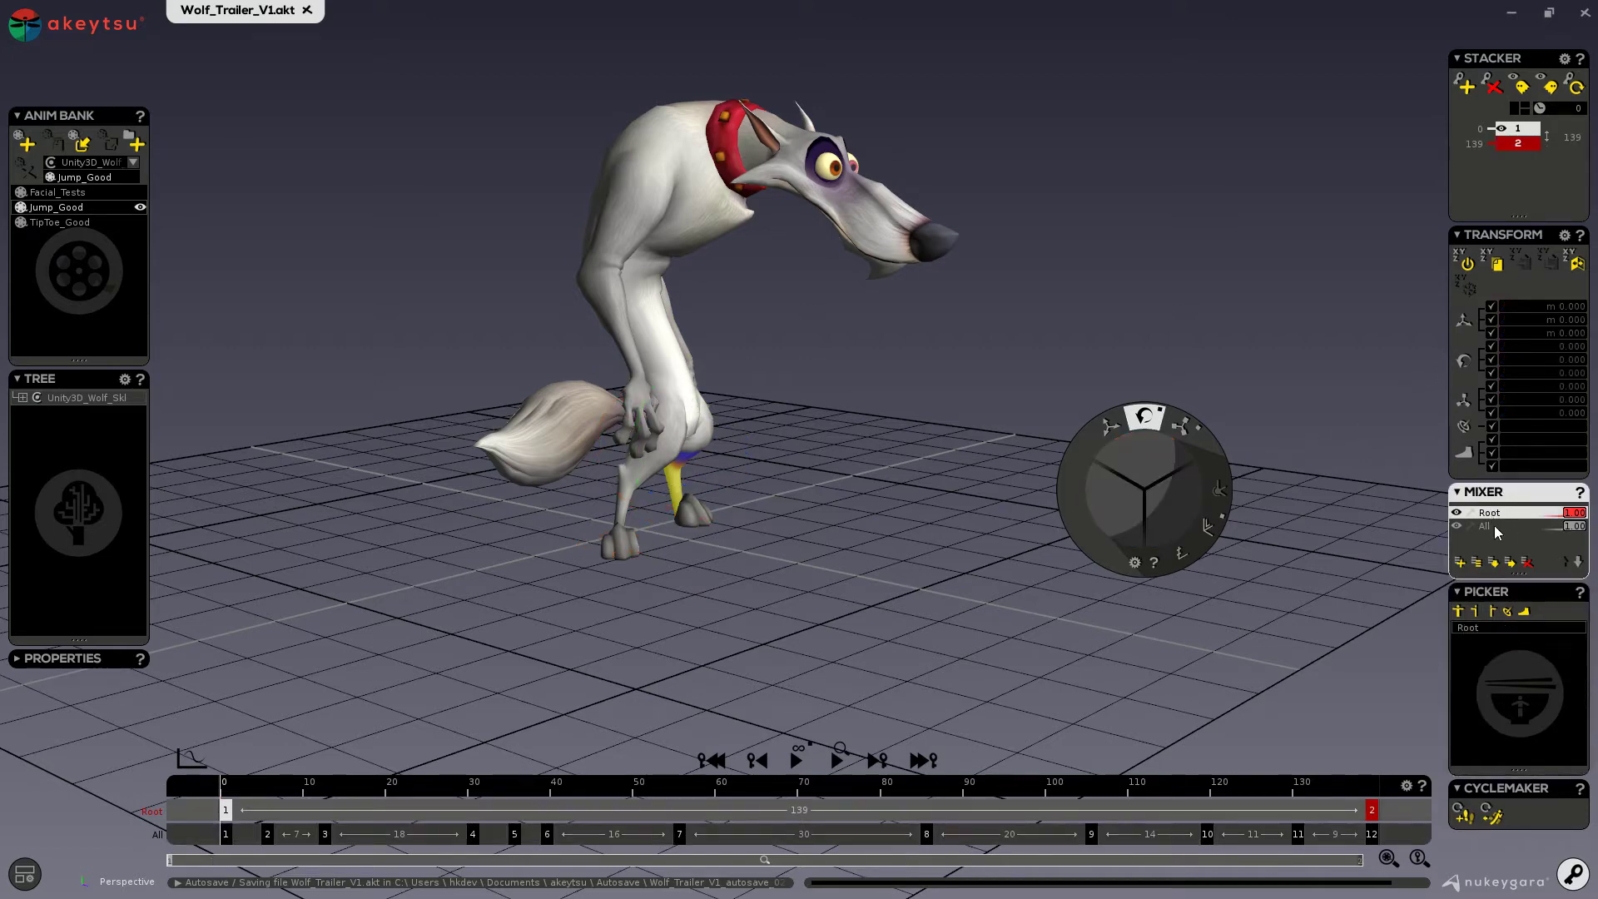
click(1496, 527)
click(1498, 514)
click(1498, 526)
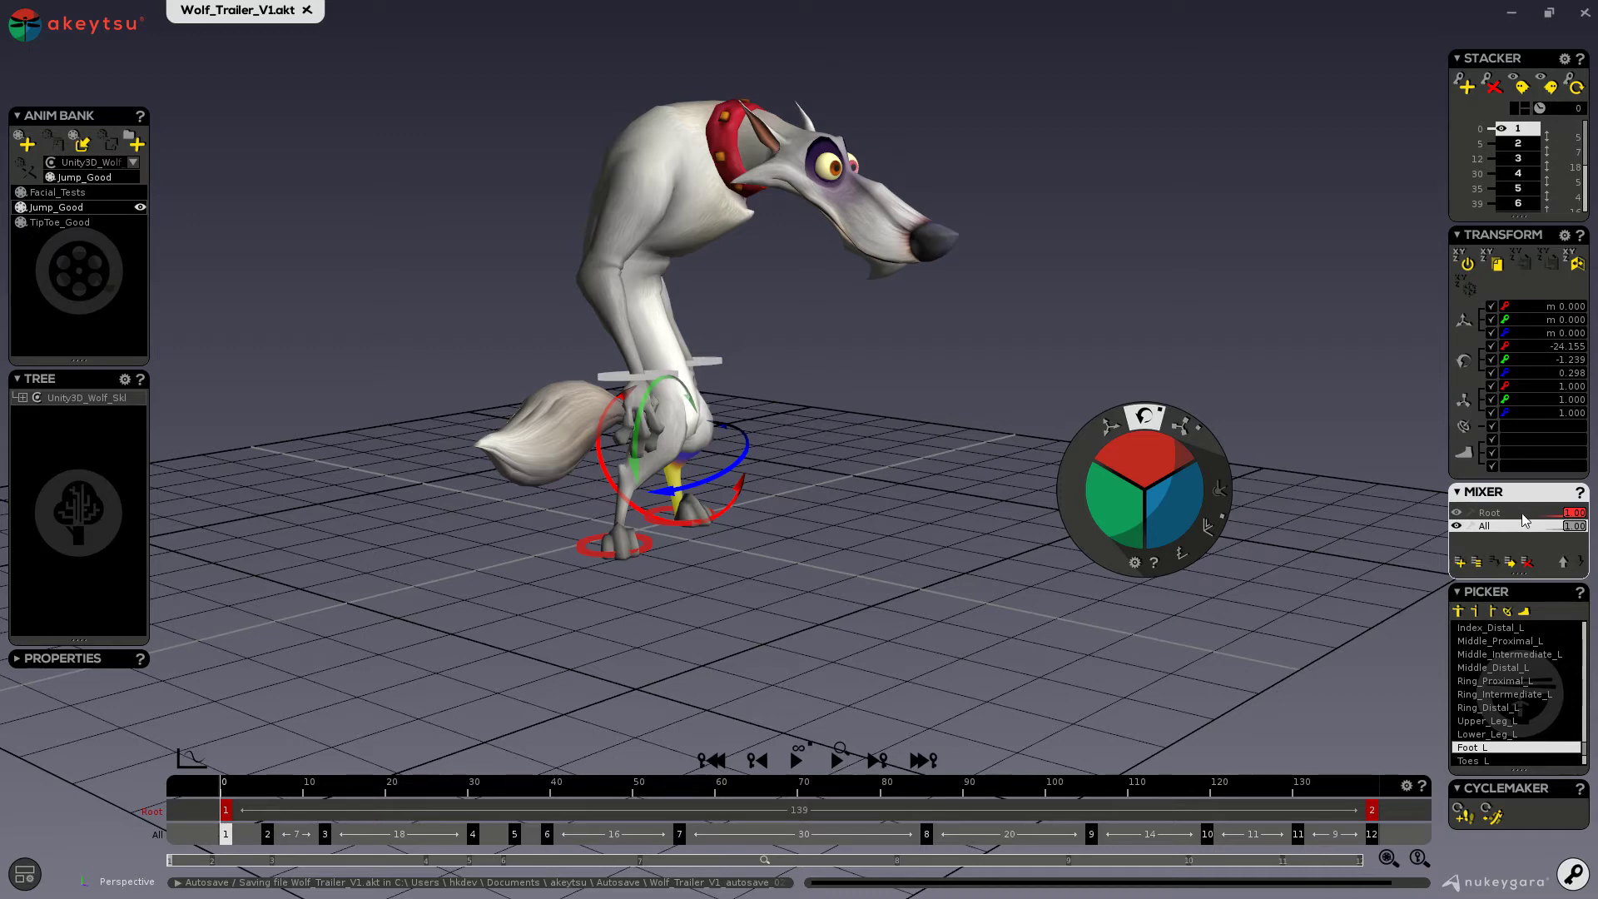
click(1492, 513)
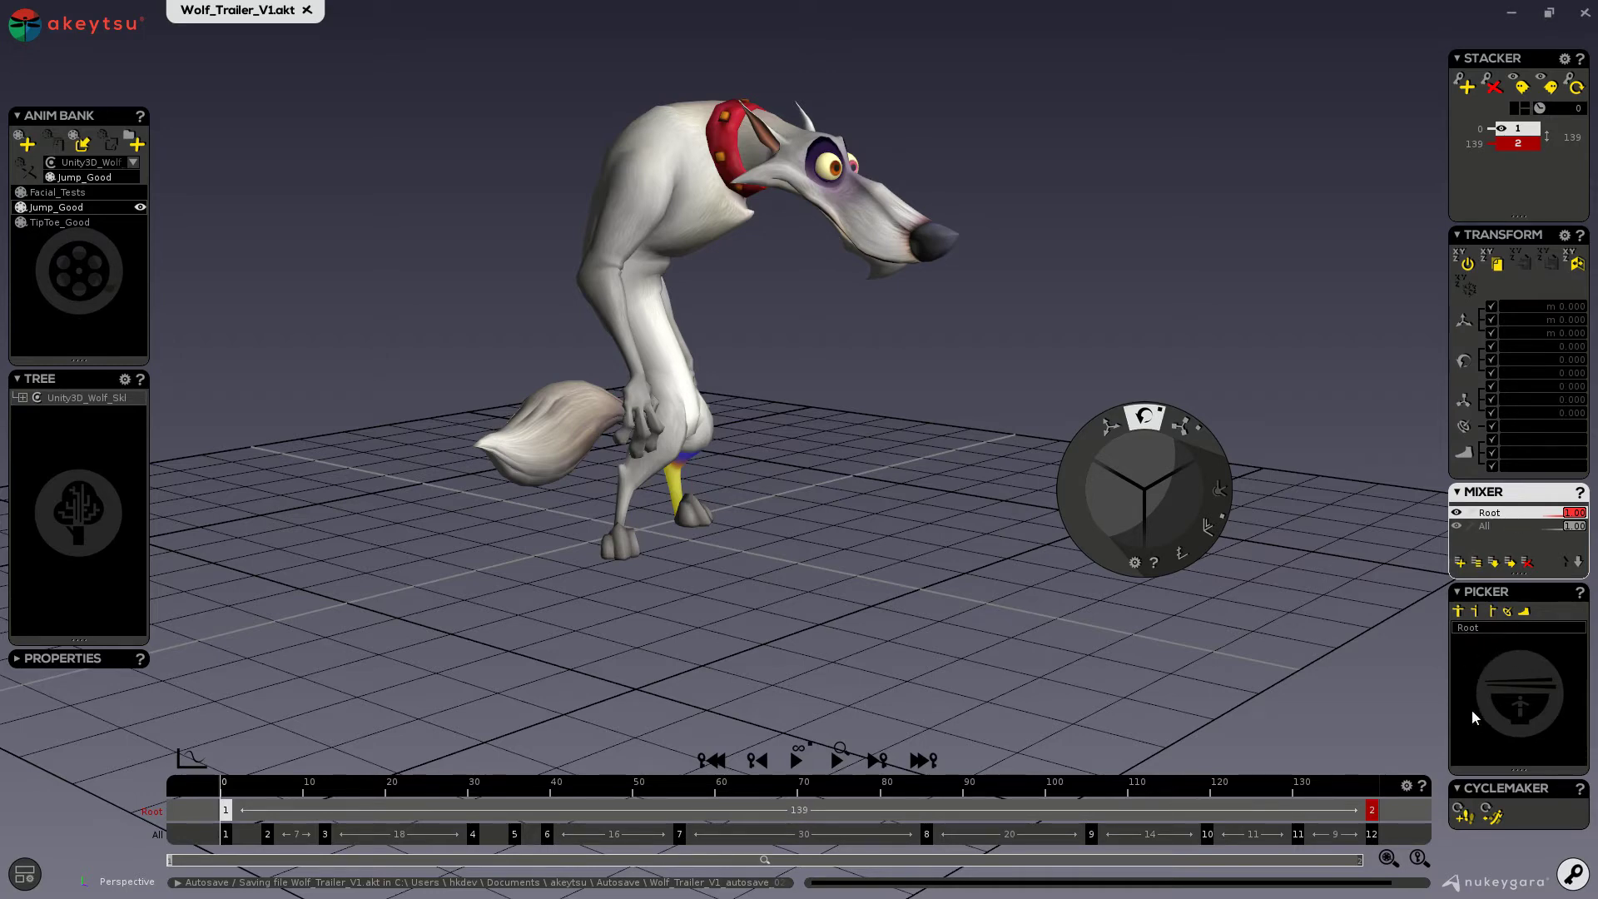
click(1489, 526)
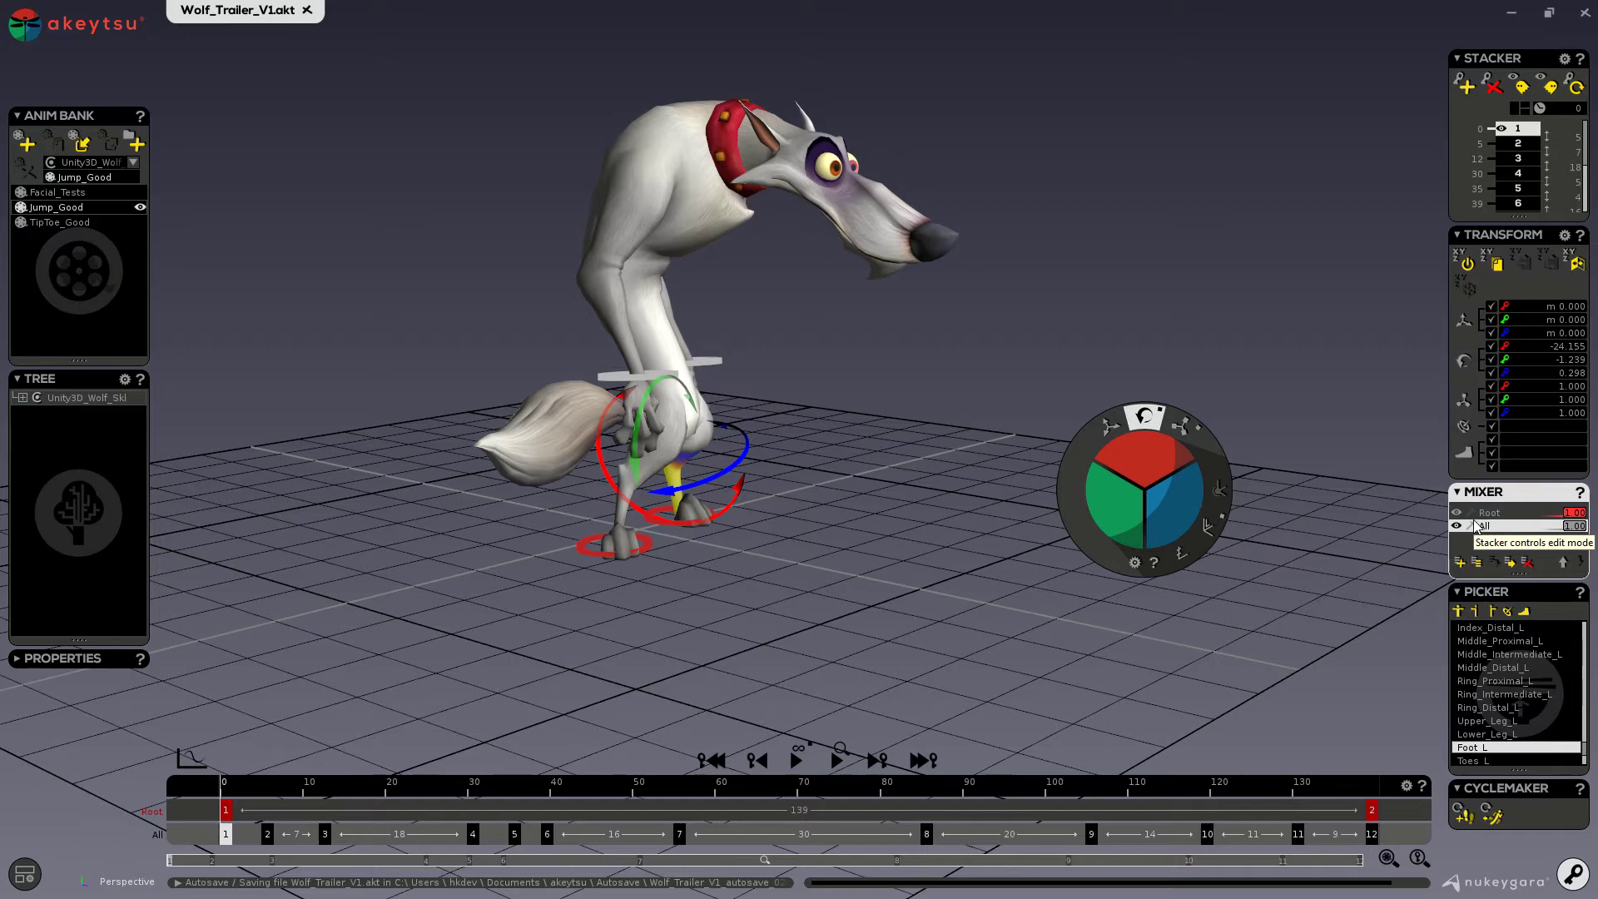
click(1496, 523)
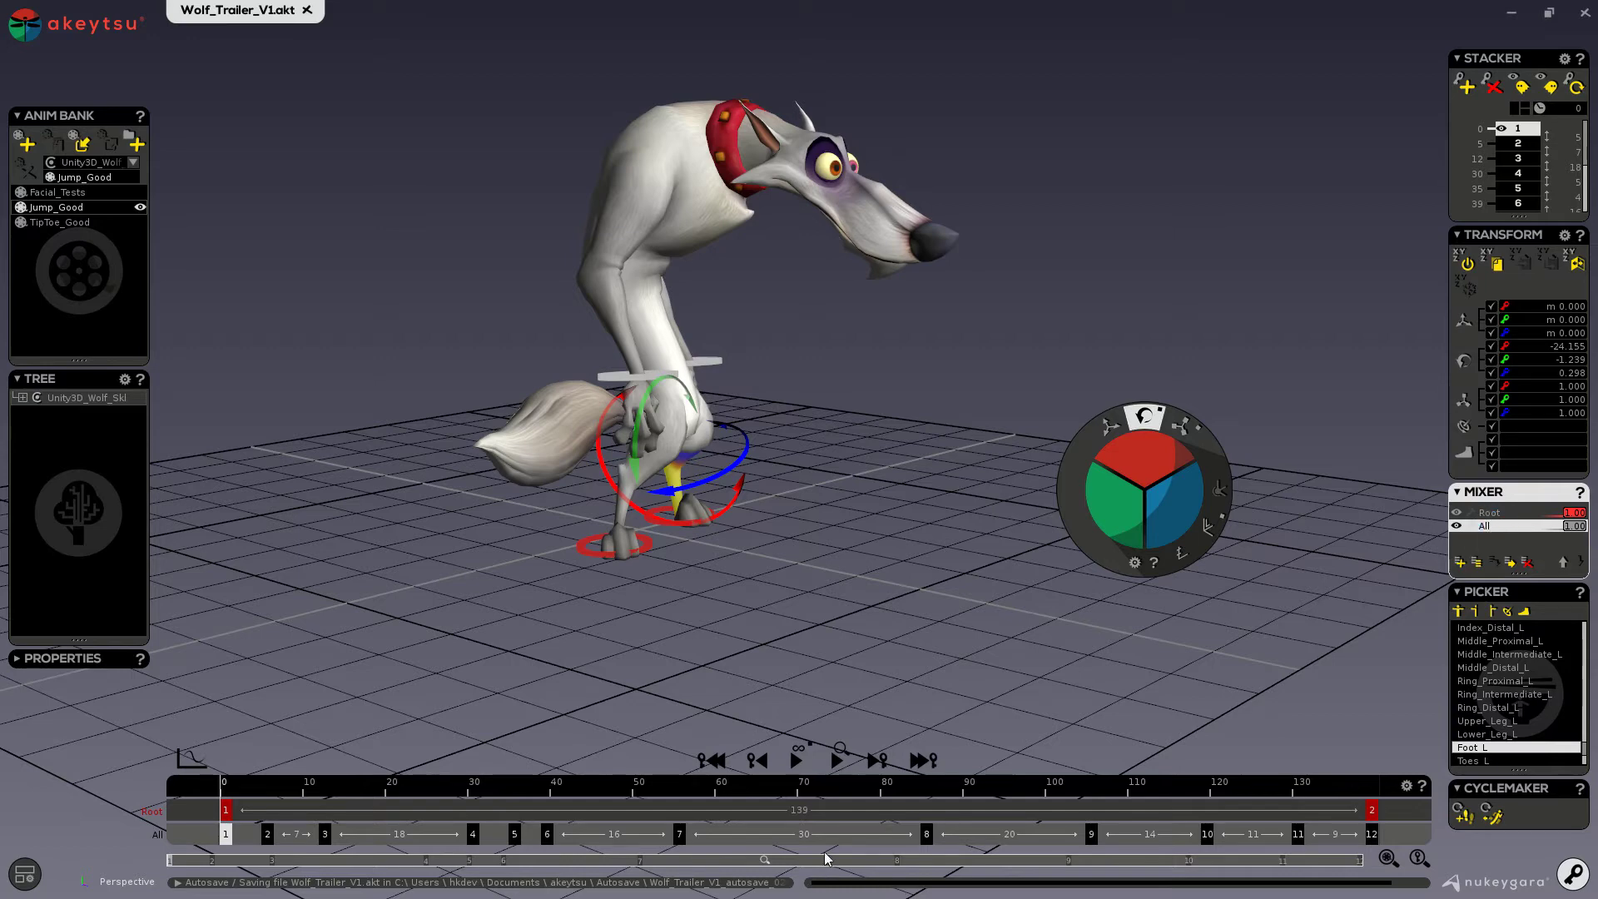
Jump to frame 55 on the All track's seventh key
click(679, 839)
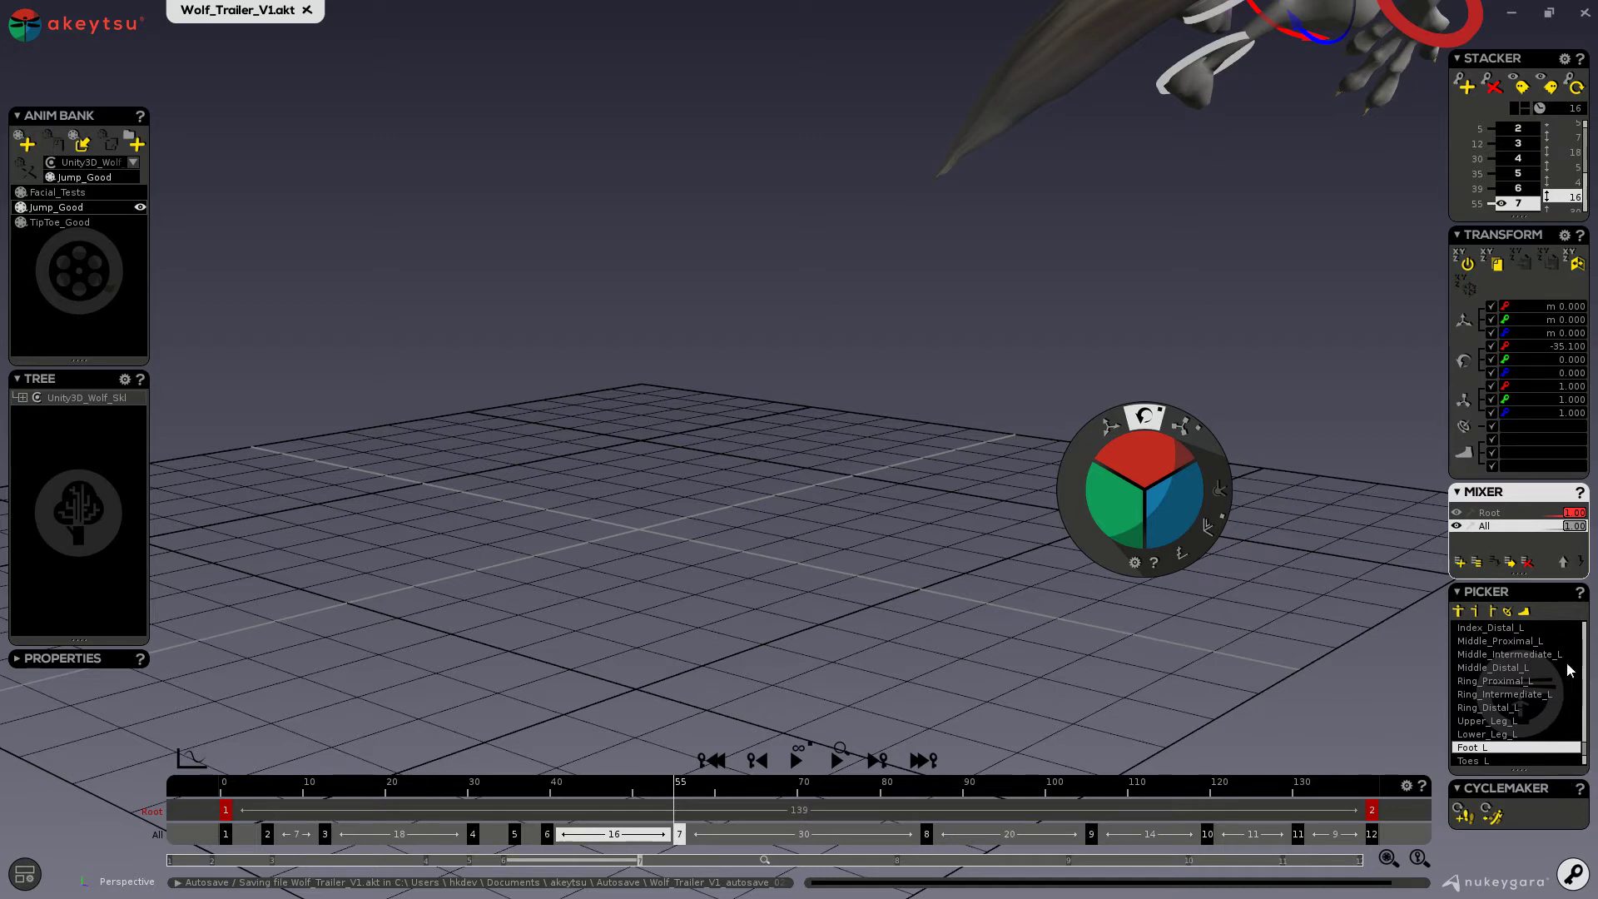
scroll(1510, 724, up, 5)
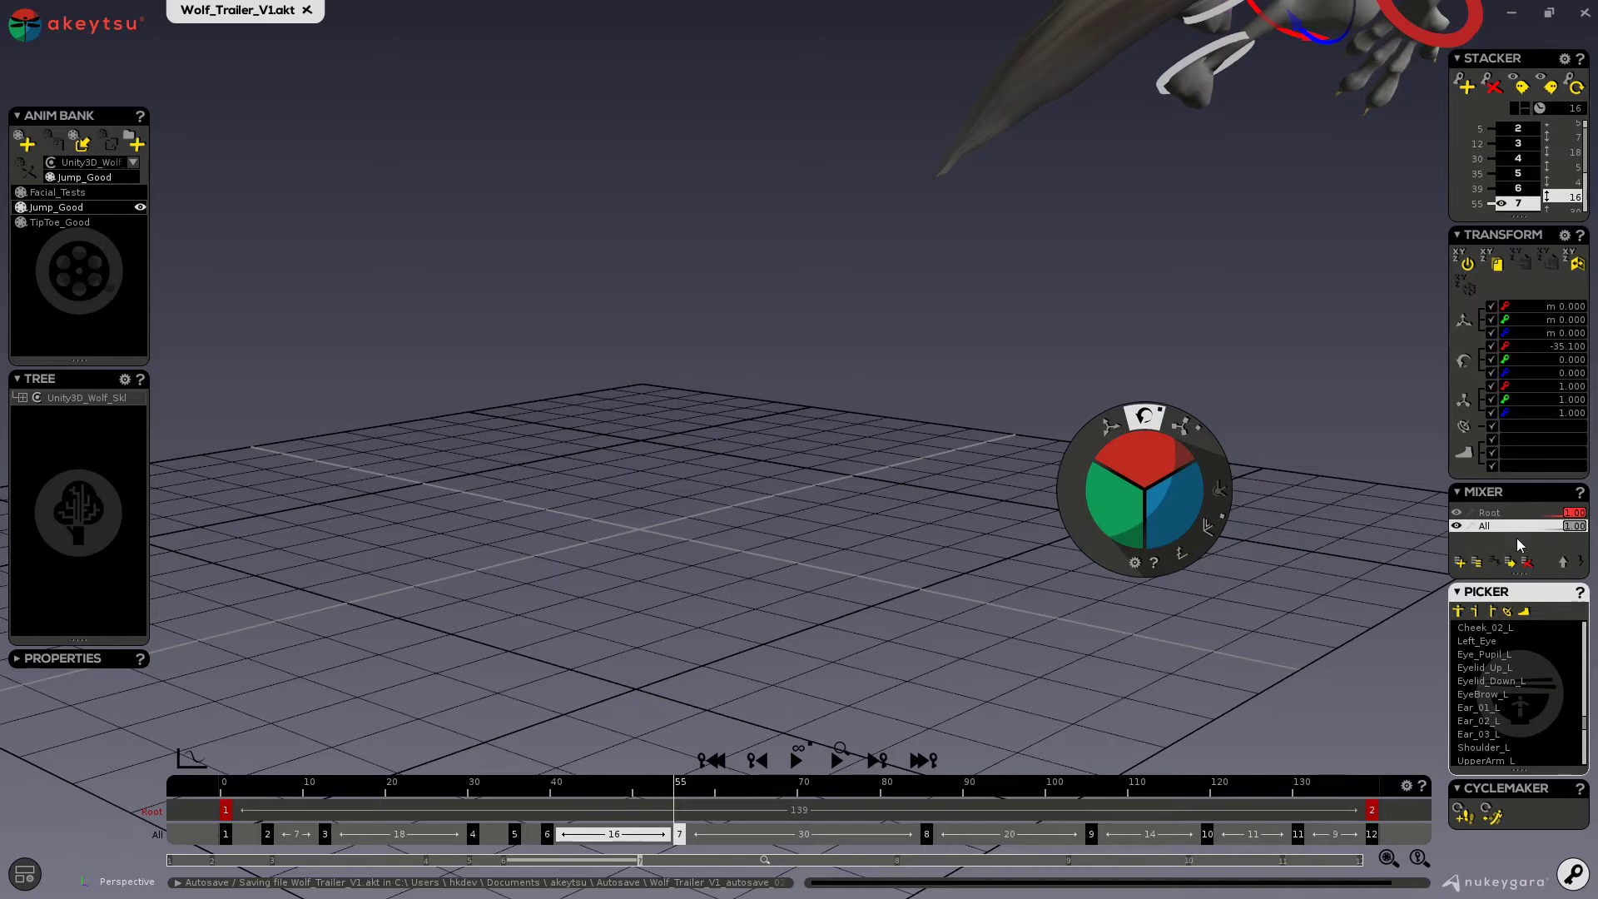
Mute and unmute the All stacker twice, then drag its weight slider
click(1456, 527)
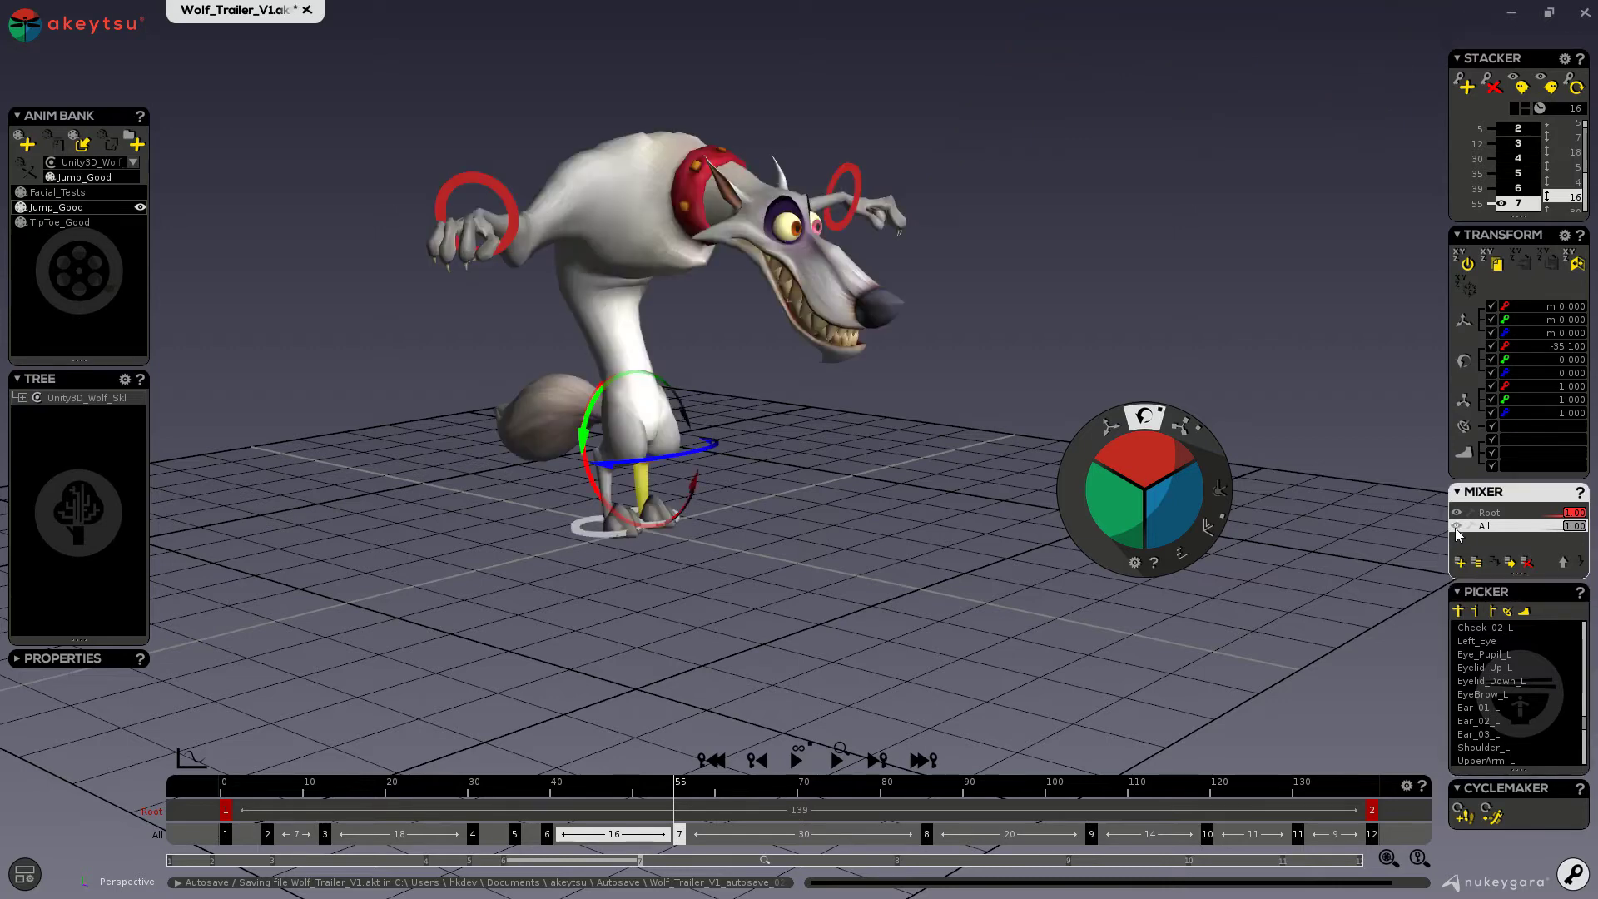
click(1456, 527)
click(1457, 527)
click(1457, 527)
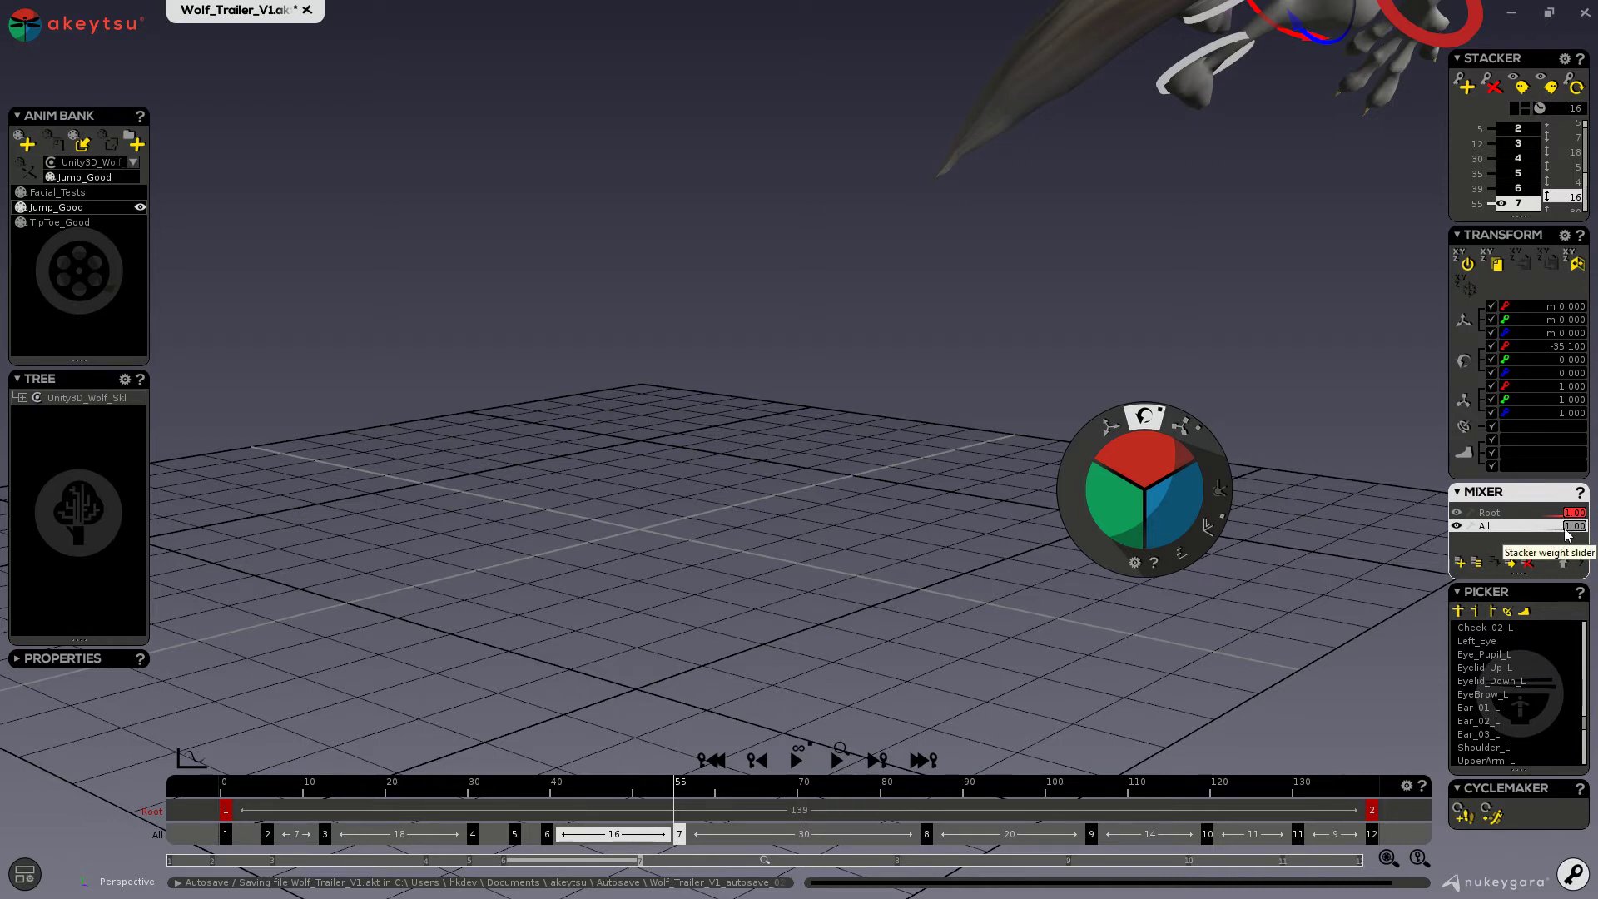
mouse_move(1574, 535)
mouse_down()
mouse_move(1553, 530)
mouse_move(1591, 526)
mouse_up()
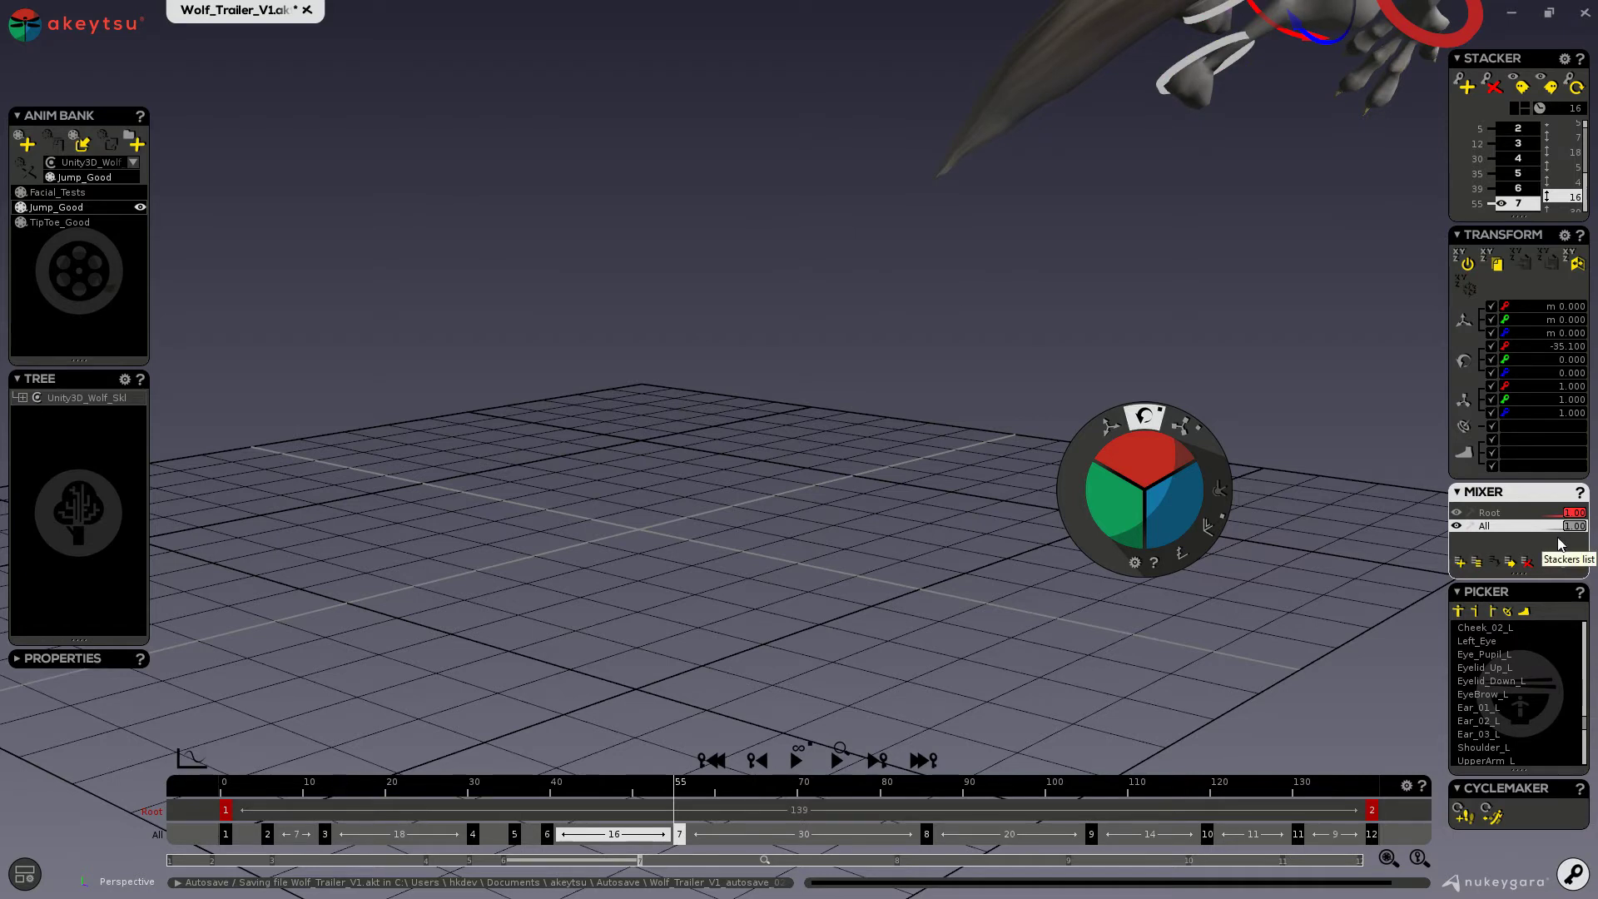
Turn on Stacker controls edit mode for the All stacker with Upper_Chest selected
click(1471, 529)
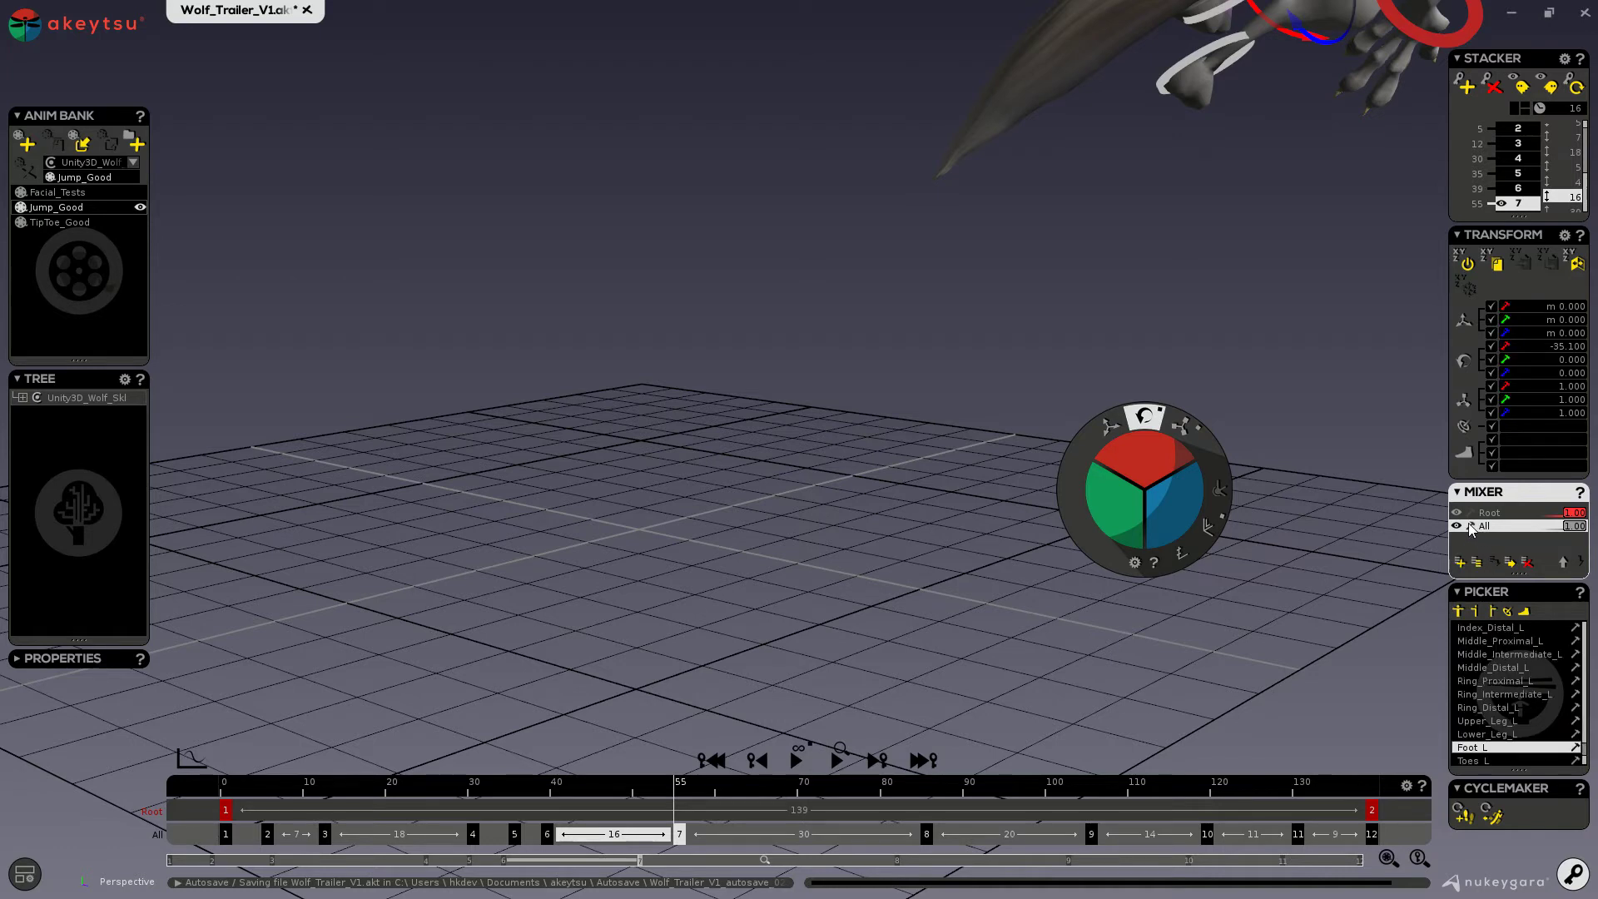
scroll(1492, 691, down, 5)
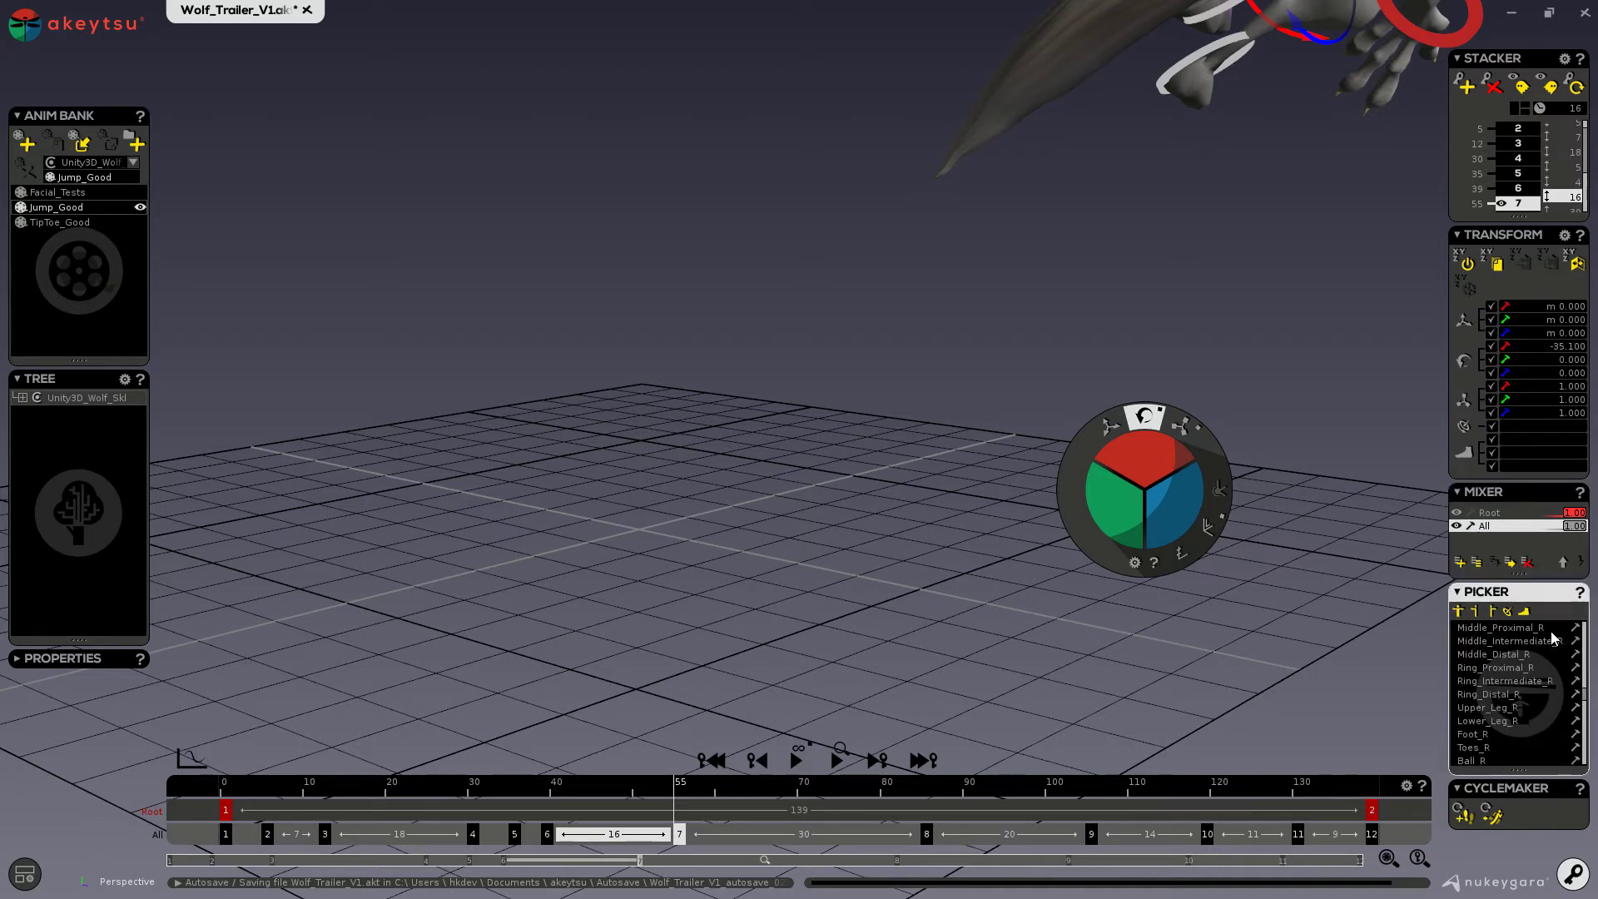
scroll(1529, 643, up, 10)
click(1489, 628)
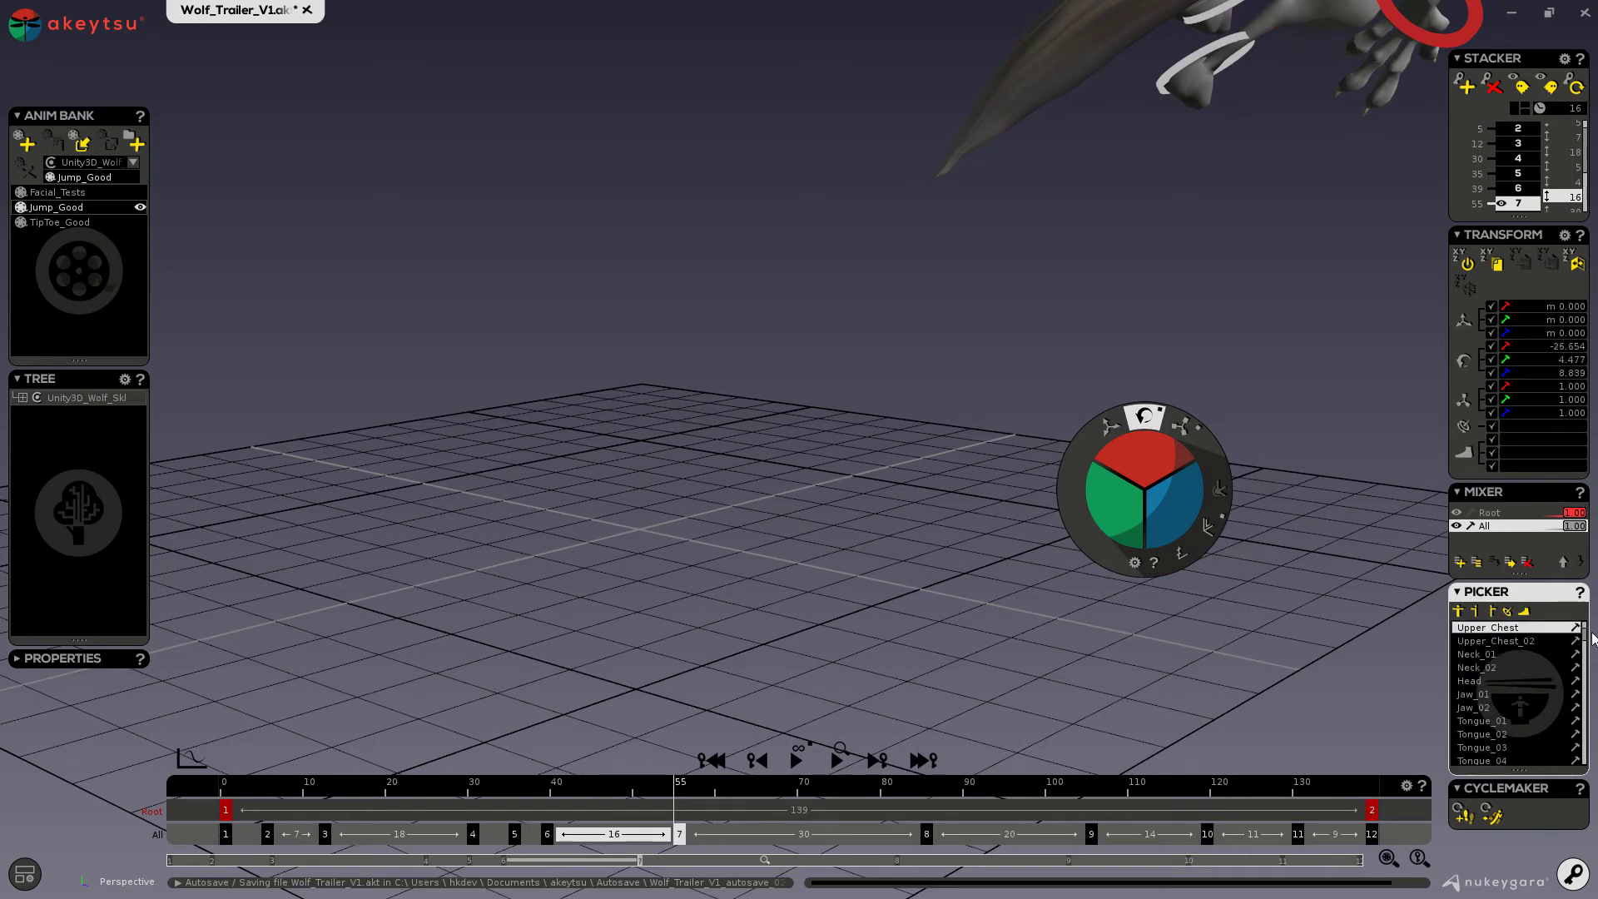
click(1576, 630)
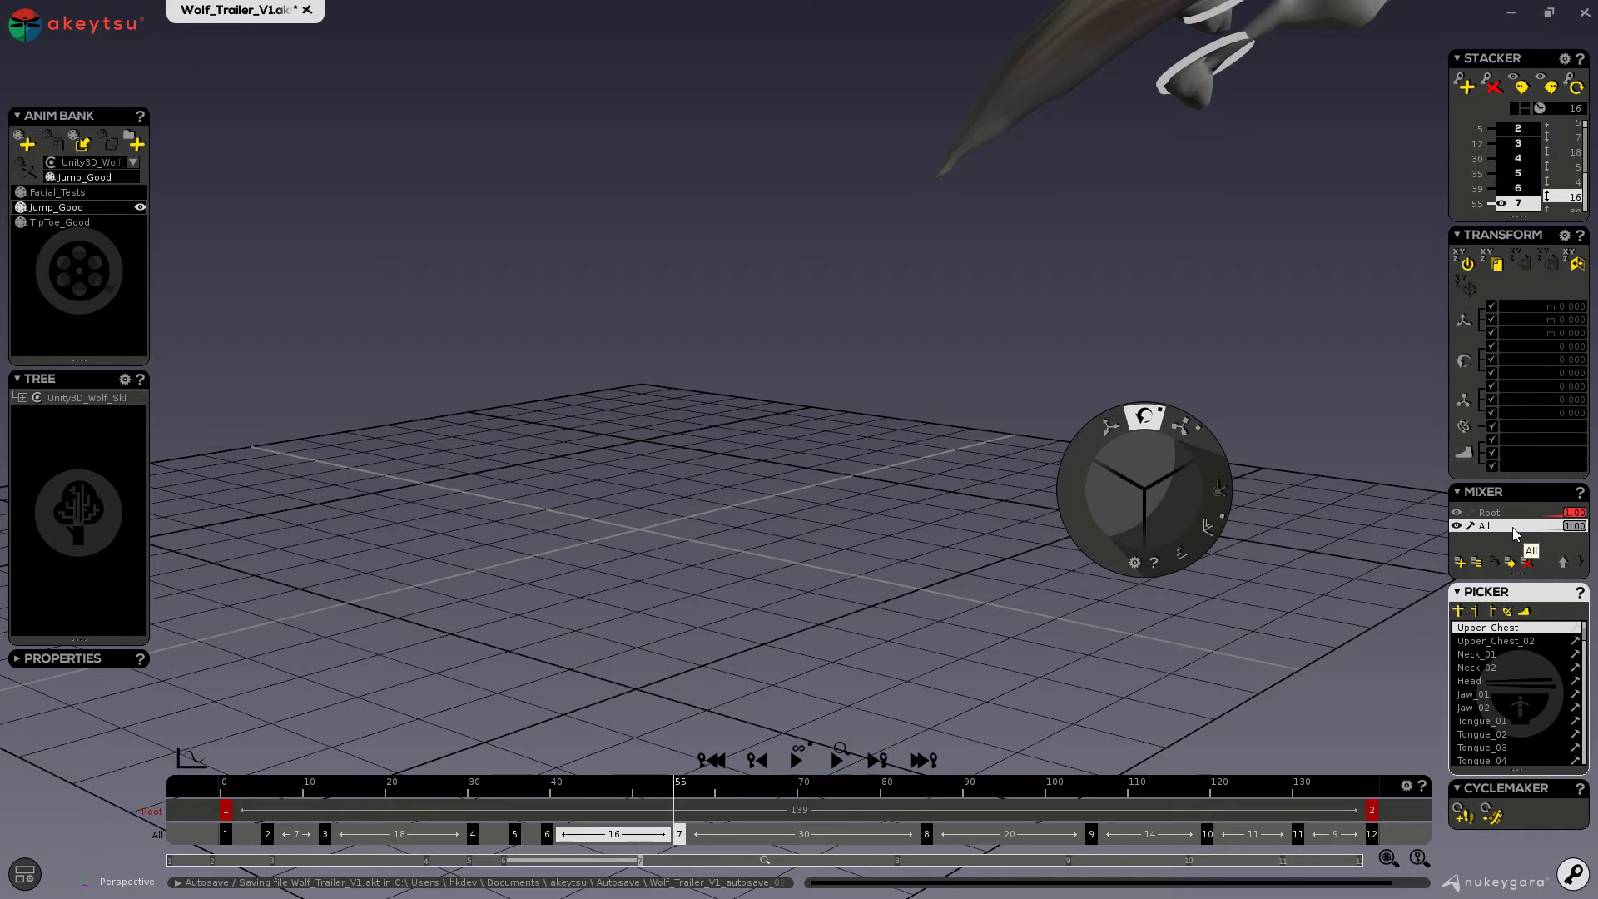
Add the finger controllers Index_Proximal_R through Ring_Proximal_R to the All stacker
scroll(1542, 661, up, 3)
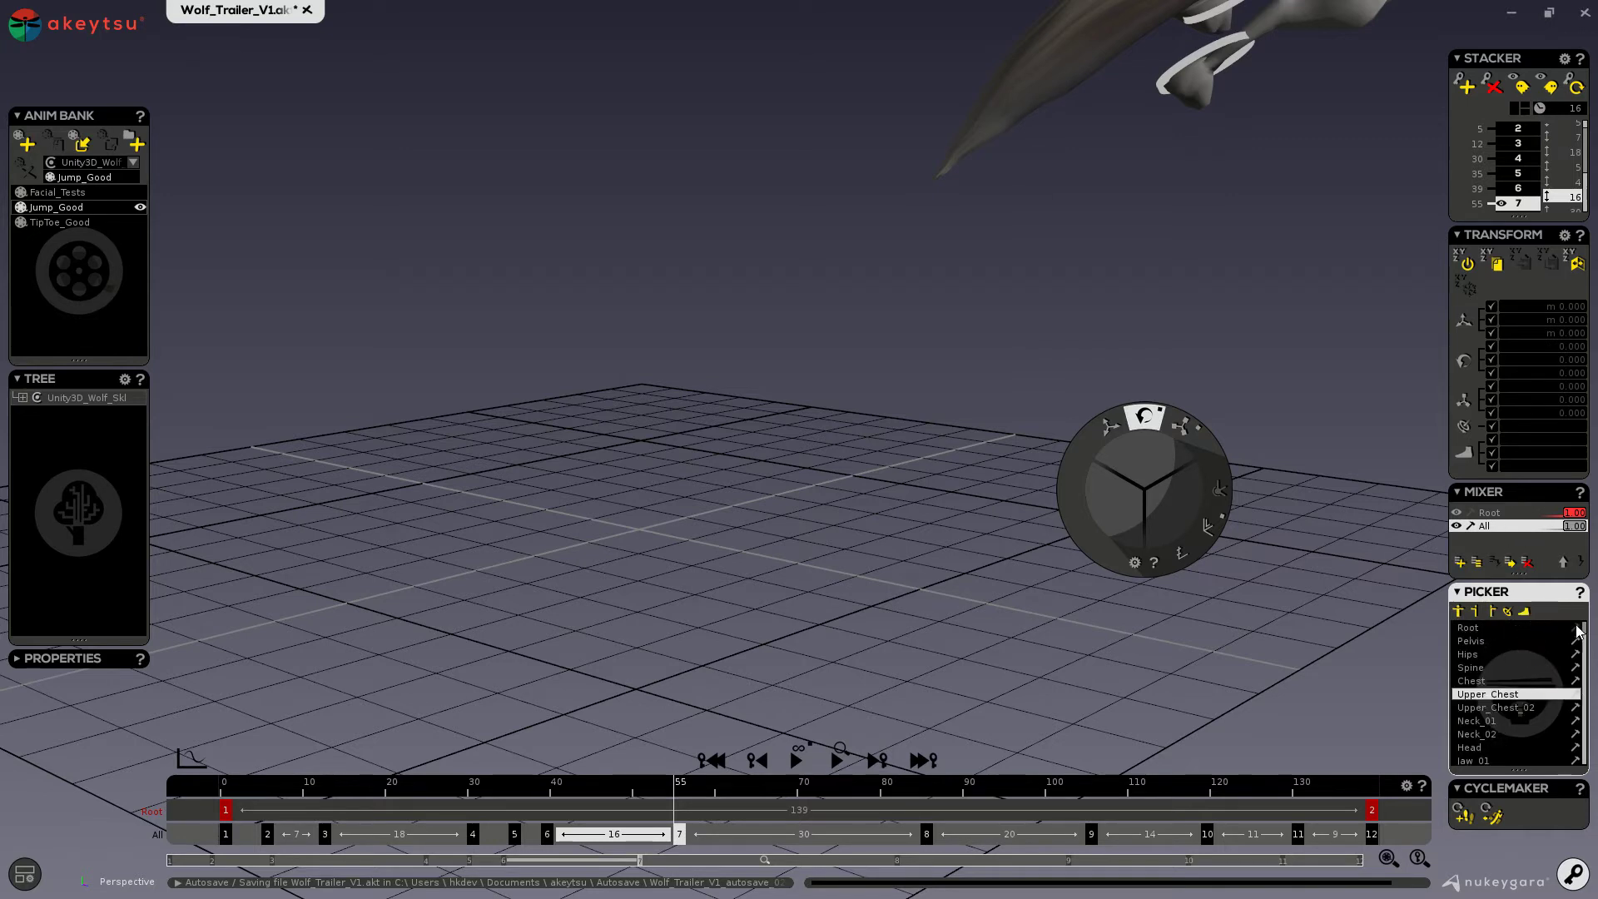
click(1487, 654)
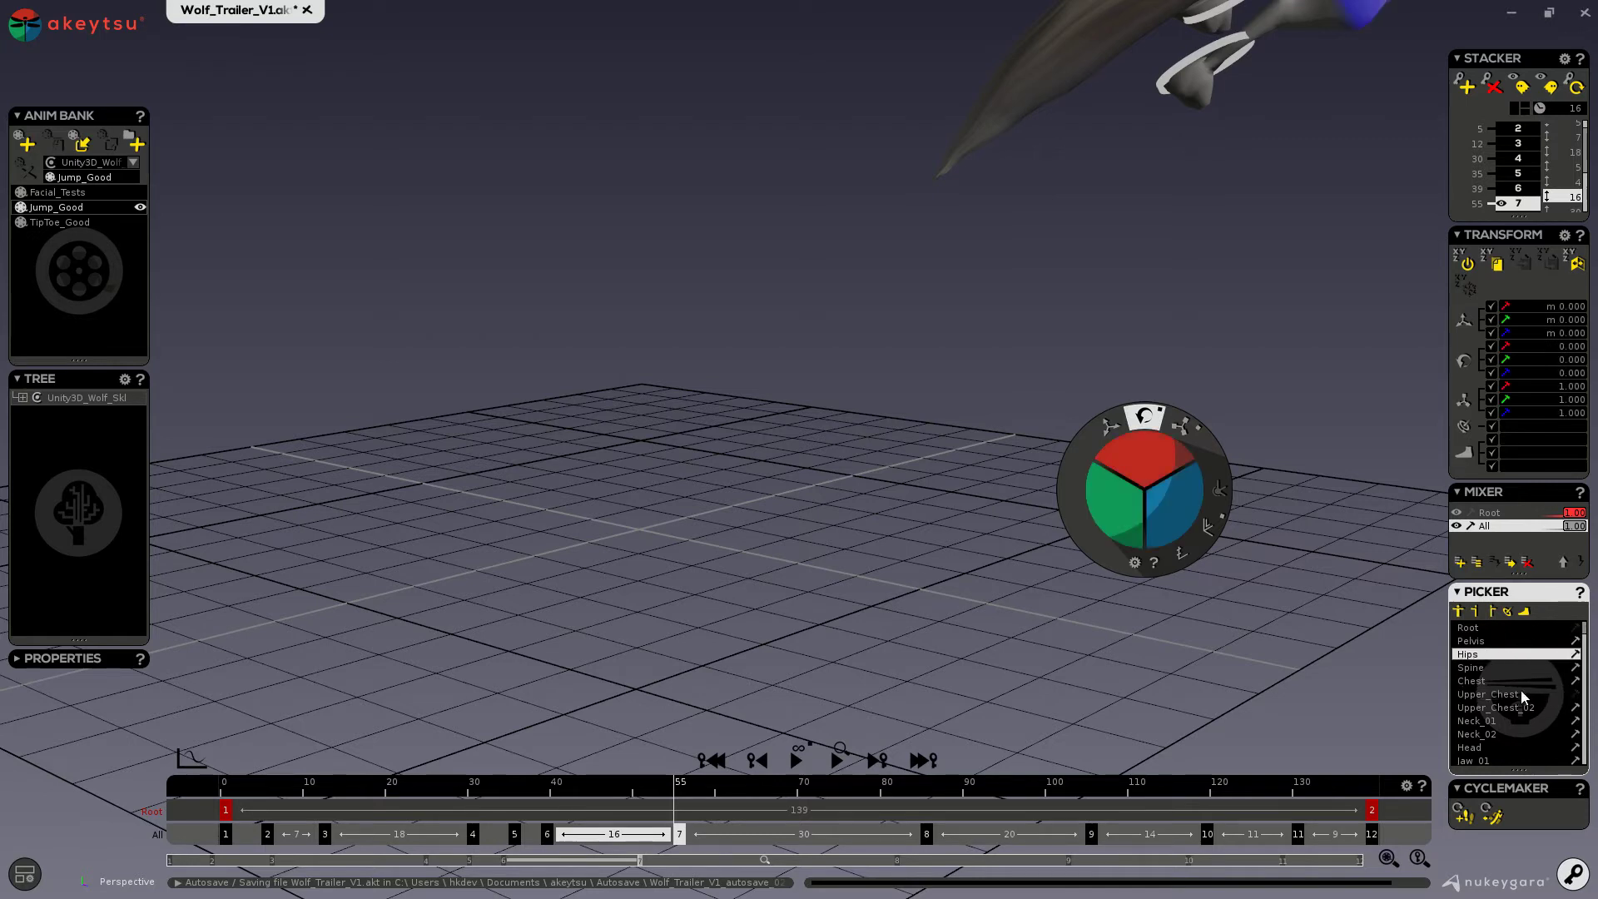
scroll(1518, 699, down, 10)
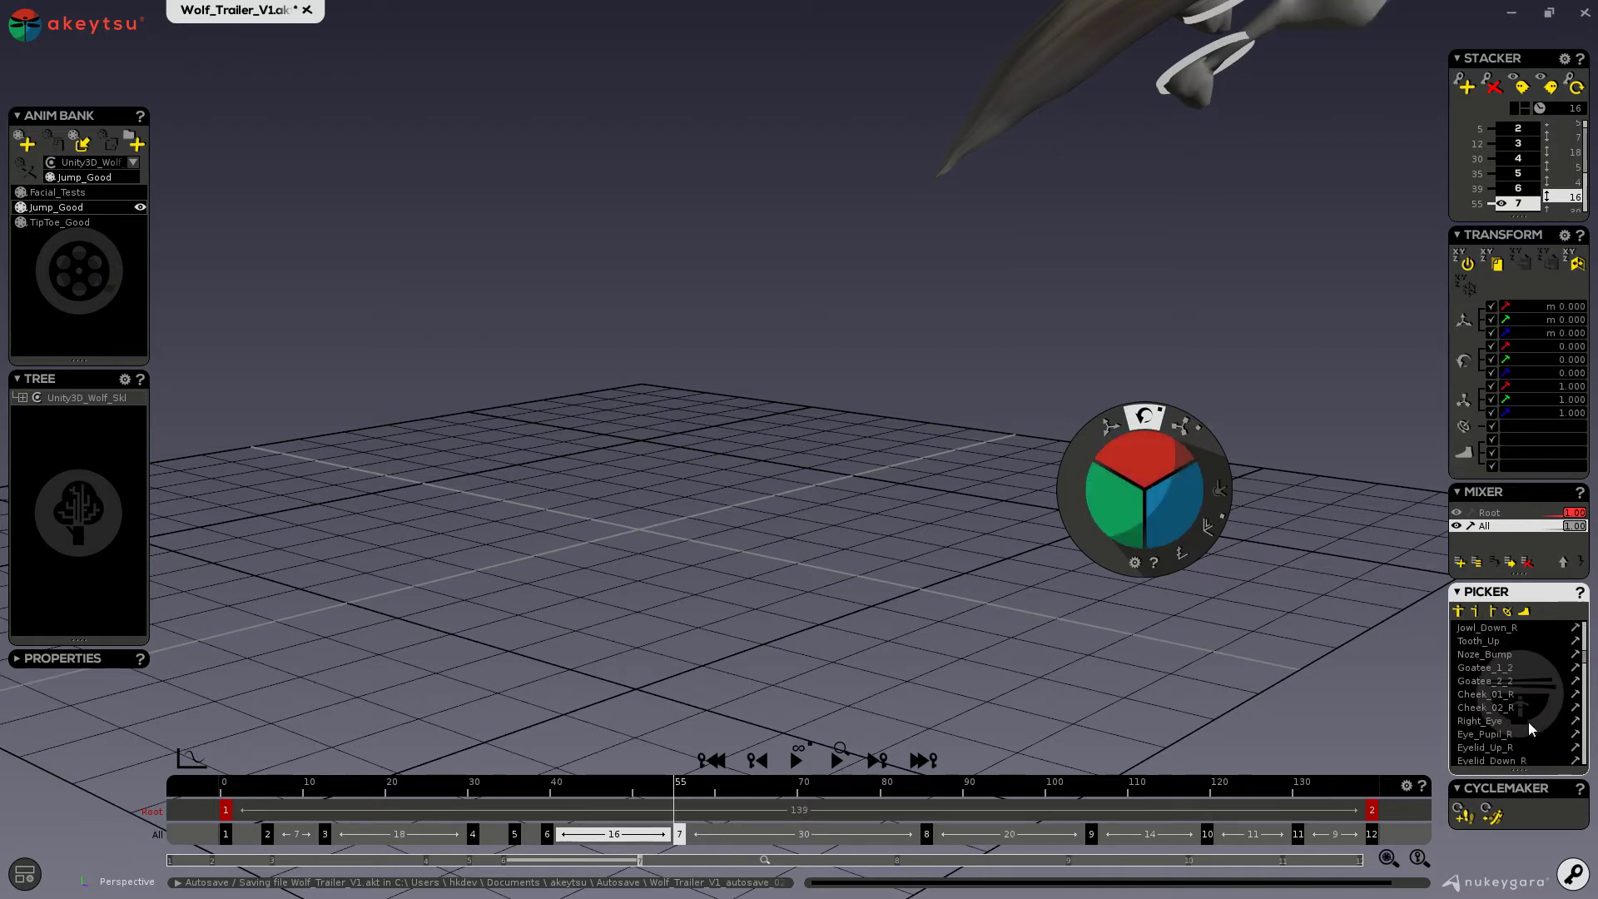
scroll(1528, 721, down, 5)
click(1517, 656)
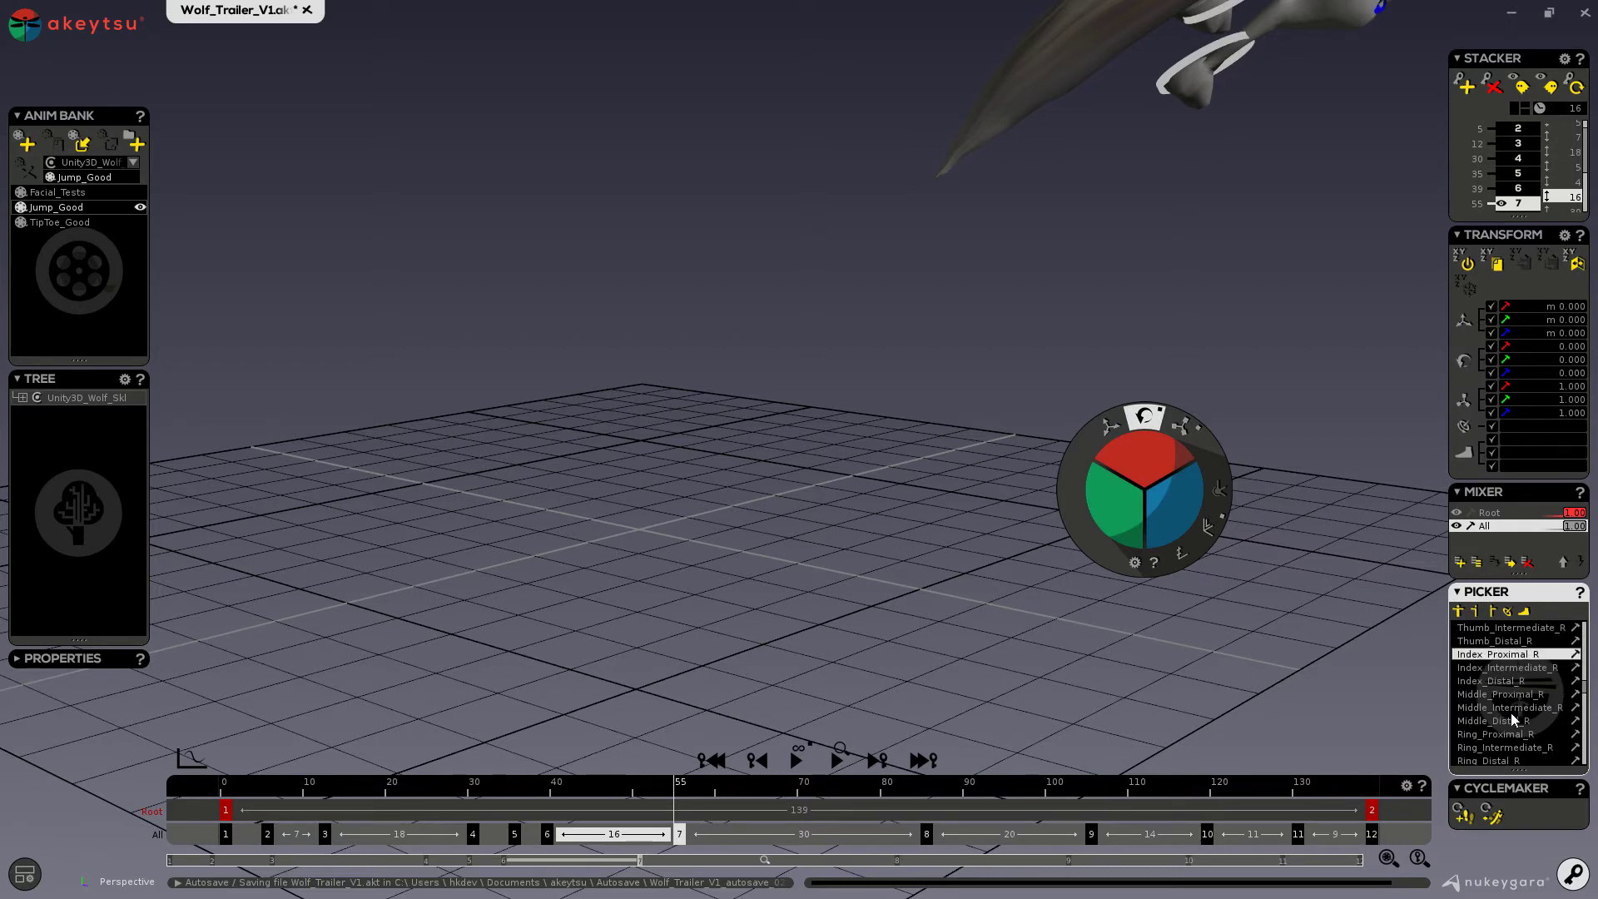
click(1512, 736)
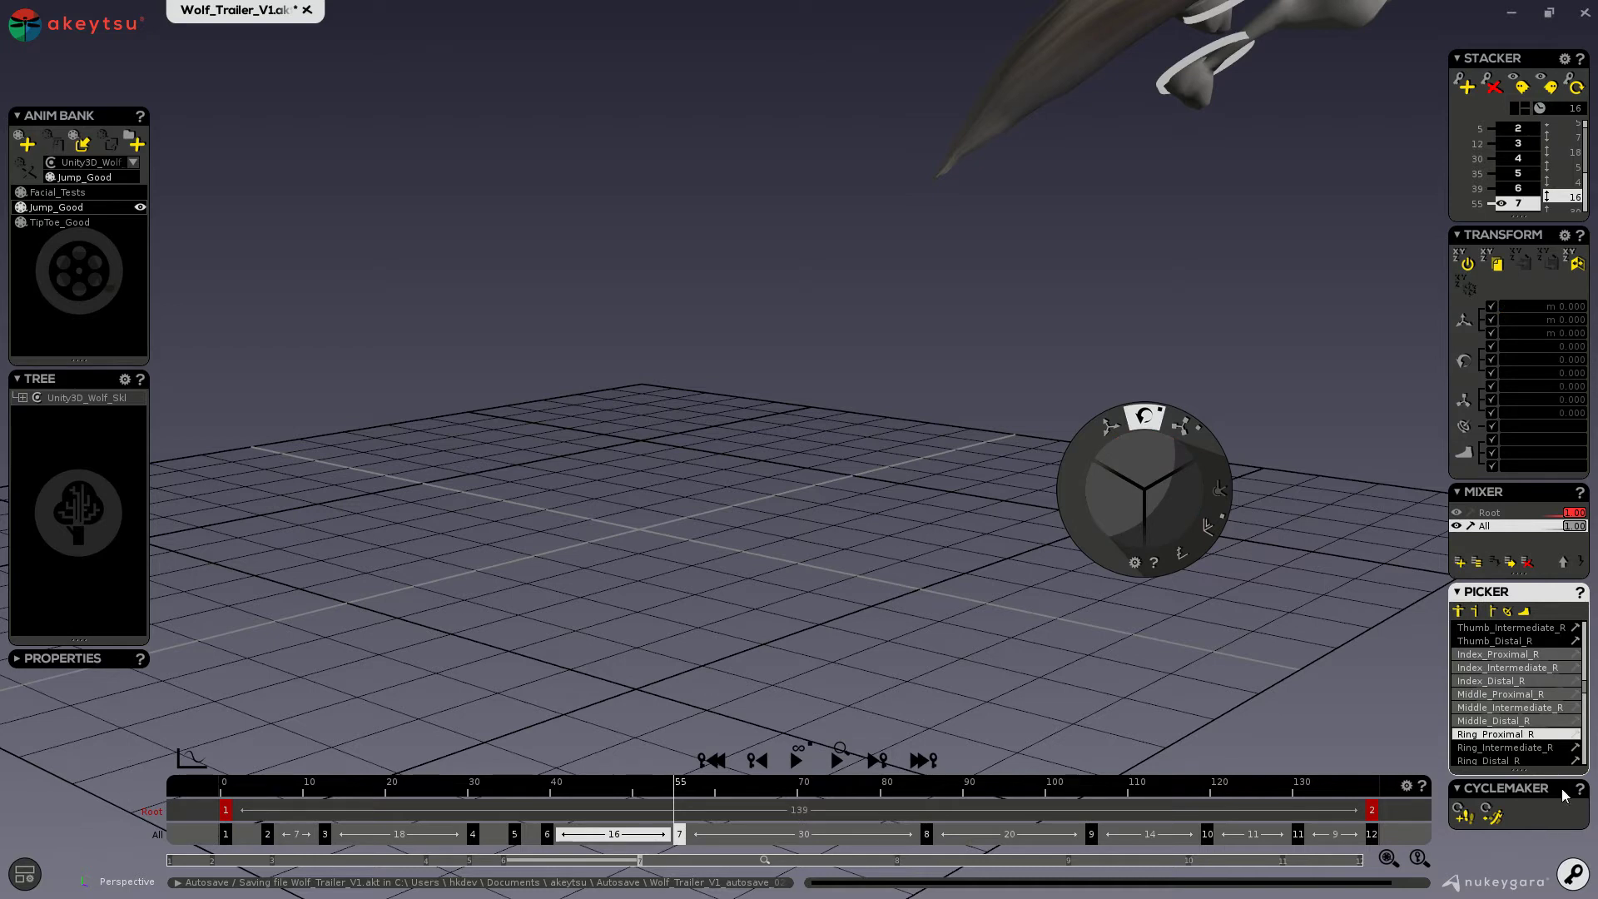
drag(1576, 734, 1578, 657)
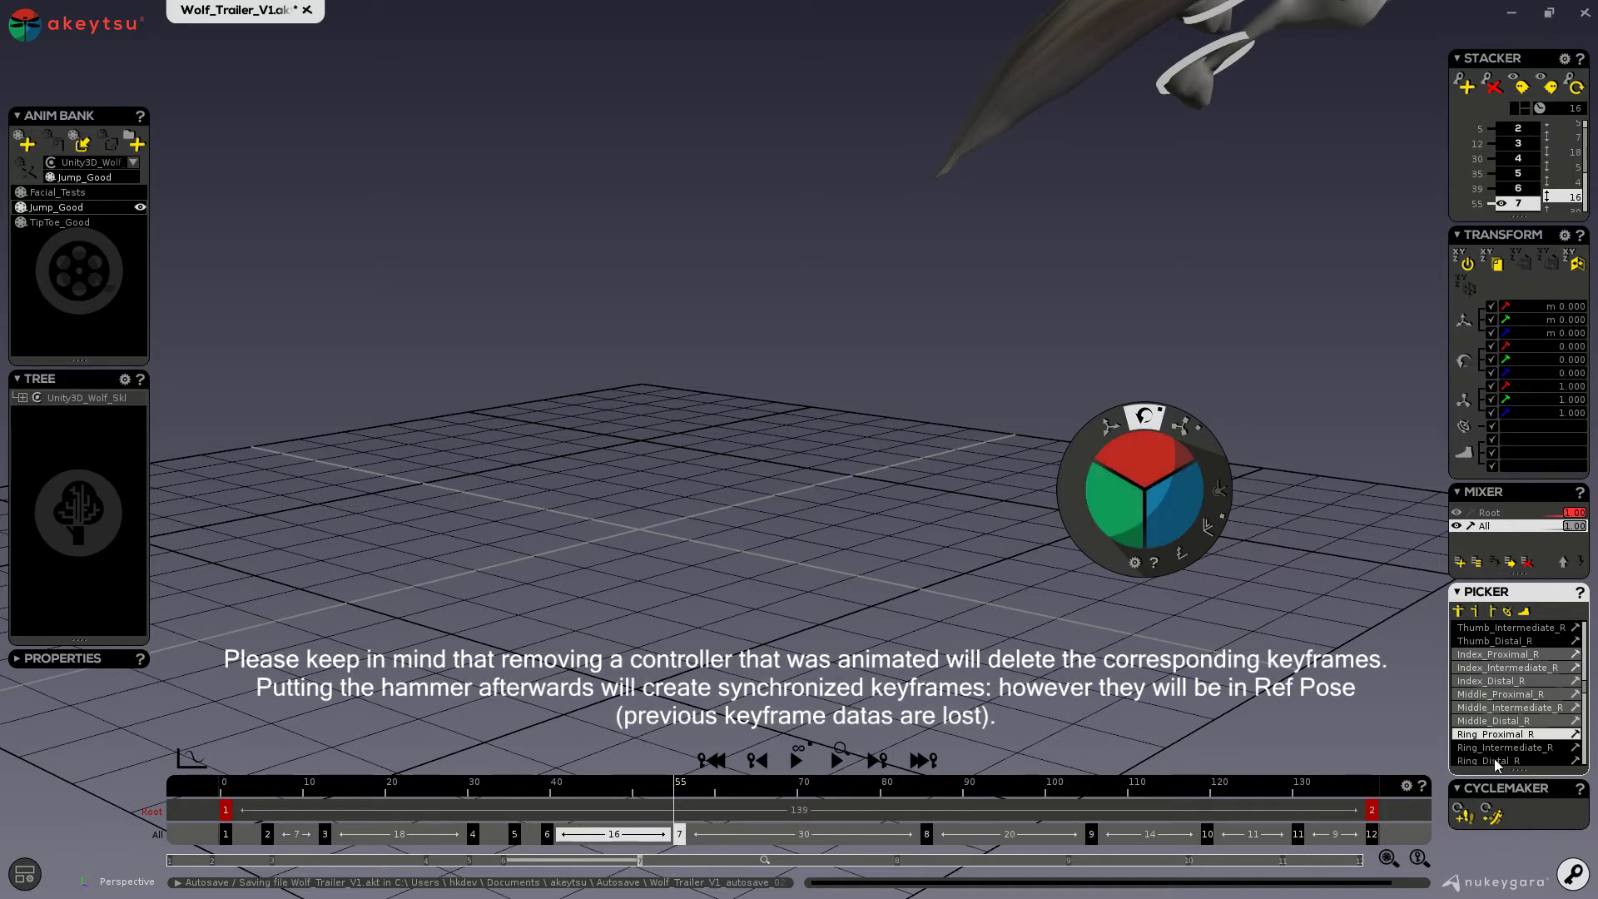
Review the Picker's controller list and select the Middle_Distal_R controller
scroll(1494, 670, down, 5)
scroll(1507, 698, down, 6)
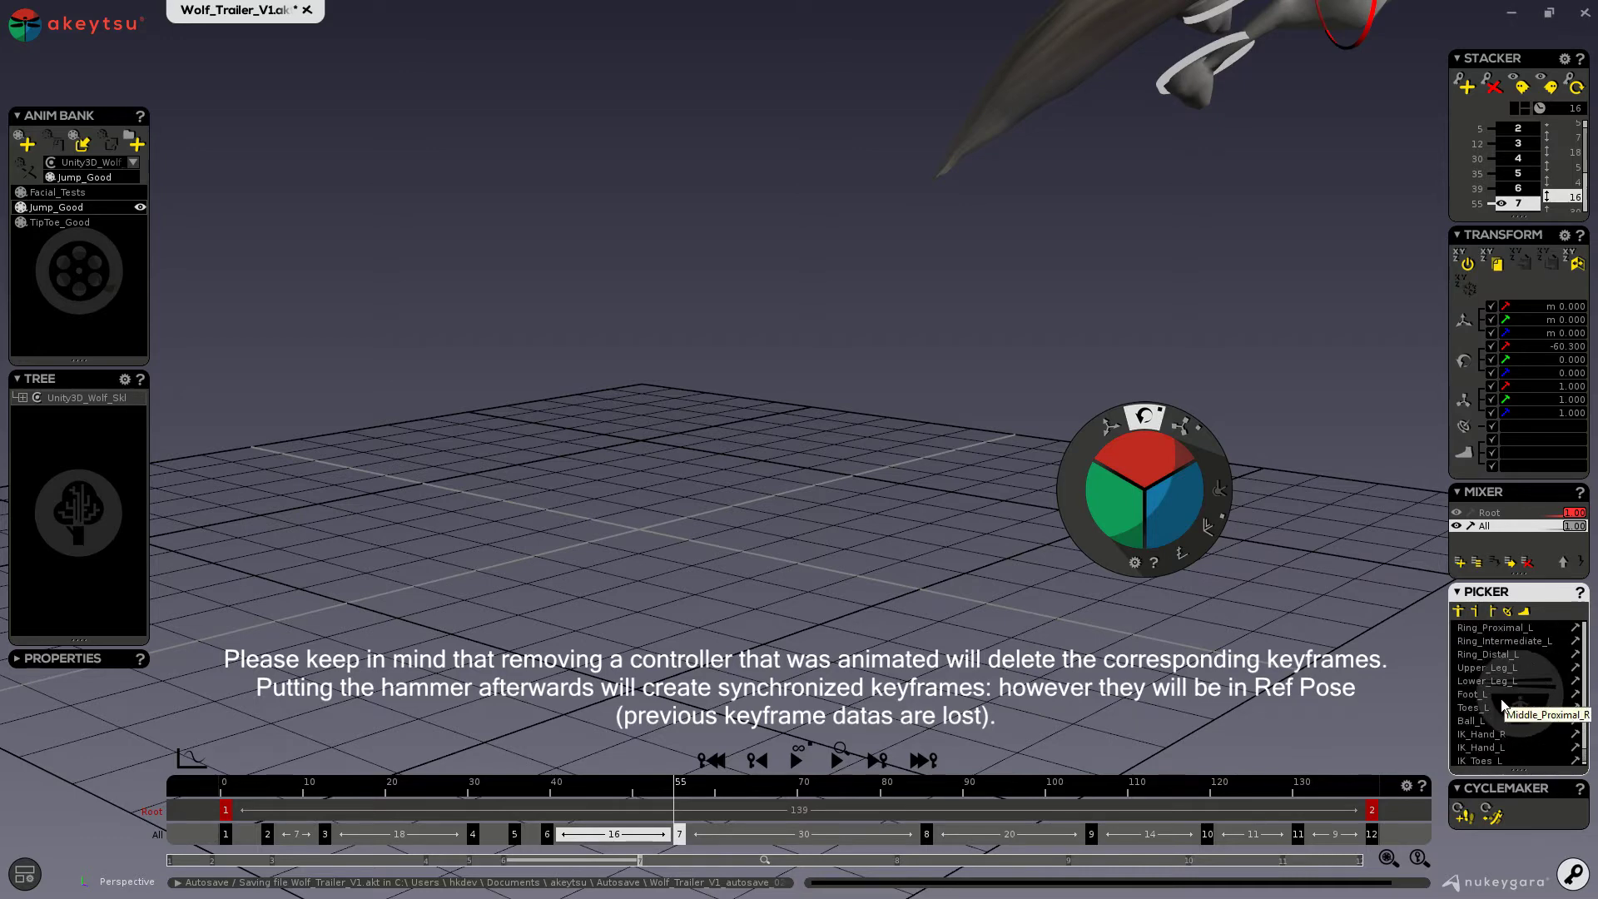
scroll(1503, 706, down, 5)
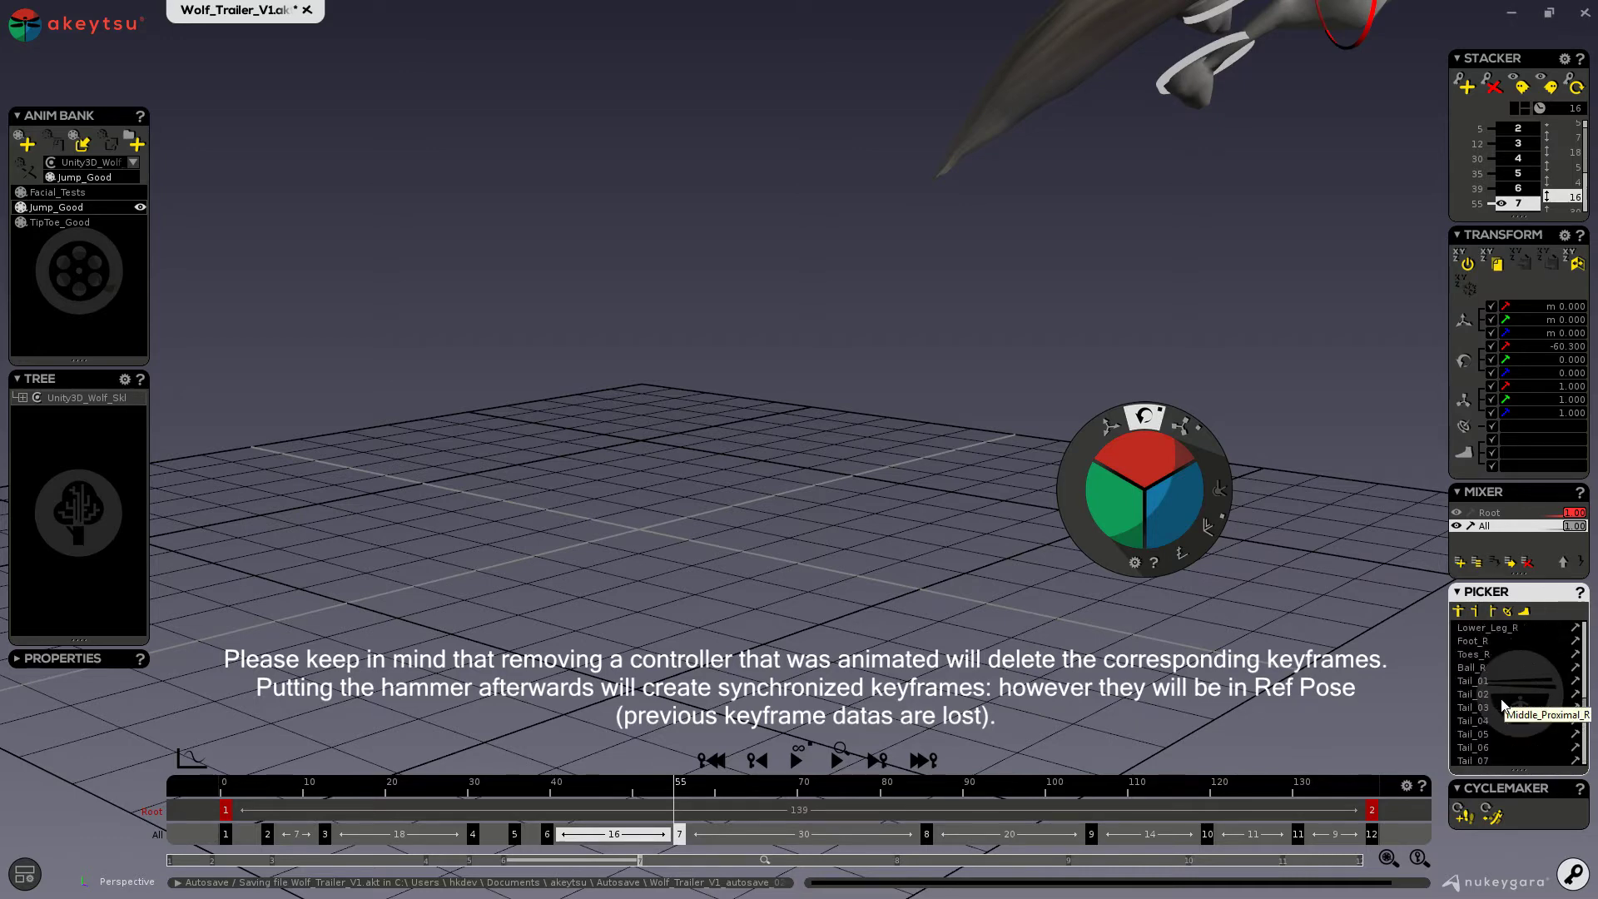
scroll(1503, 706, up, 3)
scroll(1503, 705, up, 5)
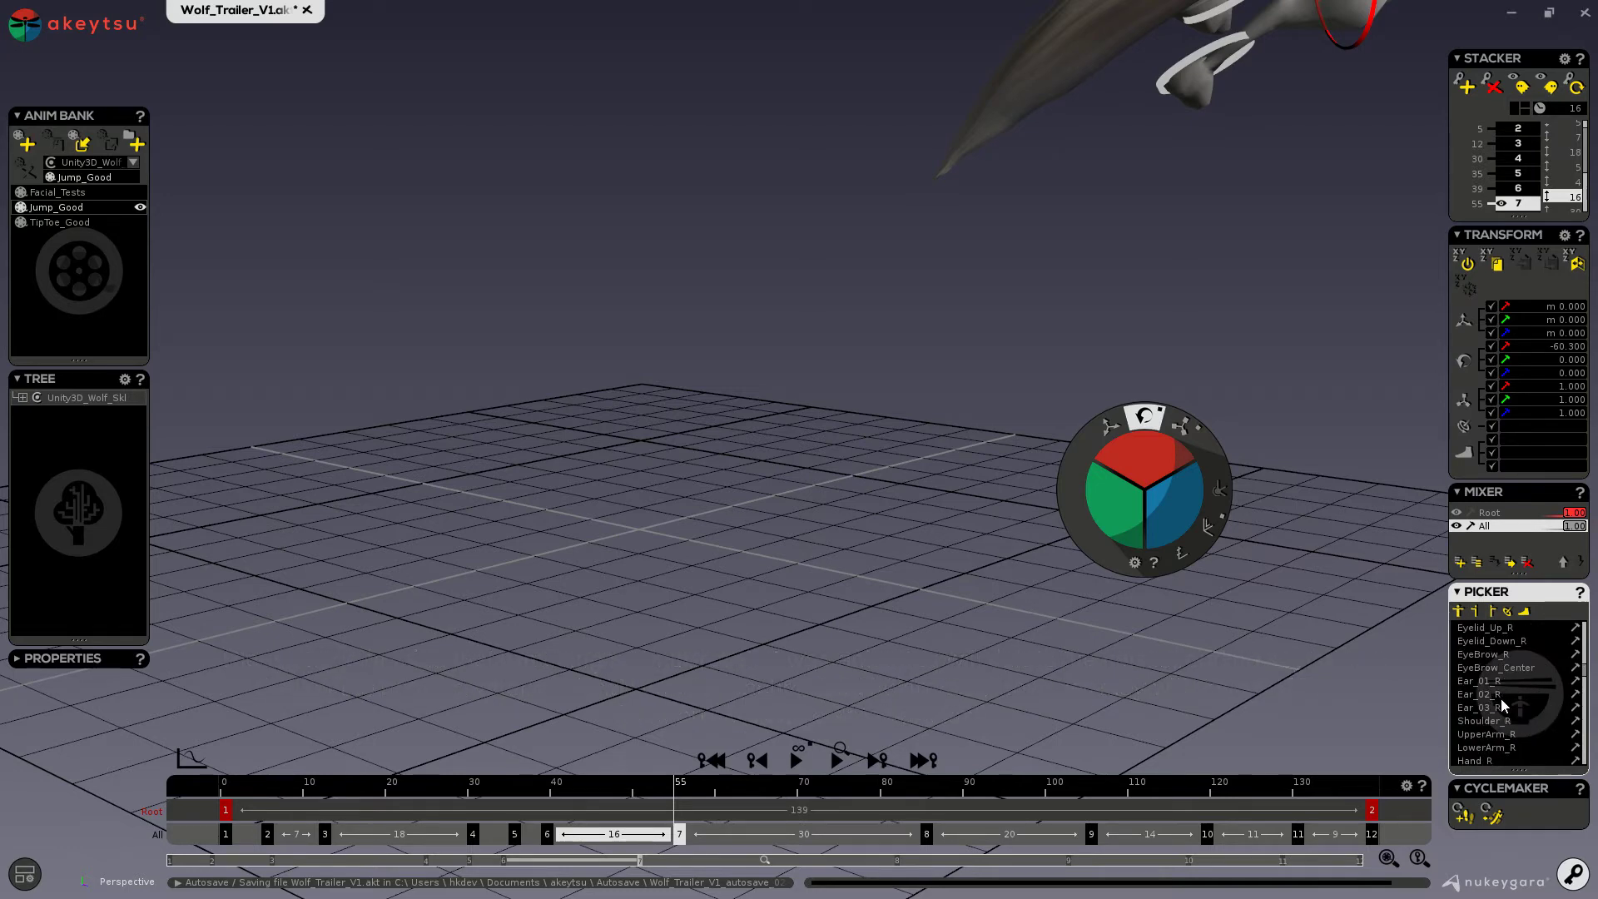
scroll(1528, 726, up, 3)
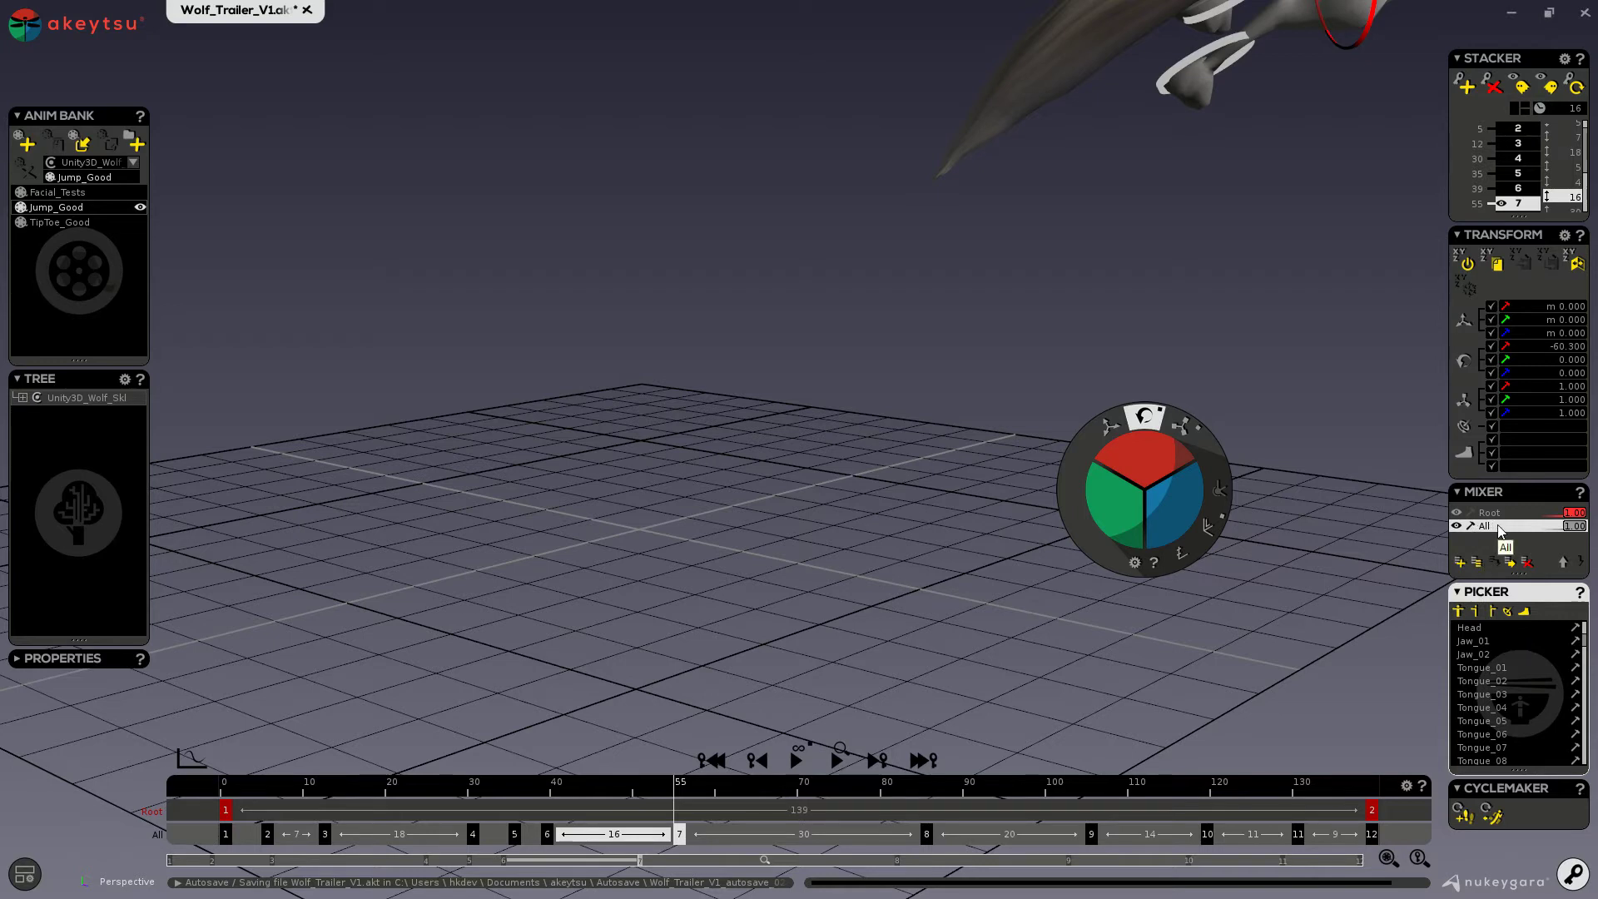
scroll(1529, 707, up, 3)
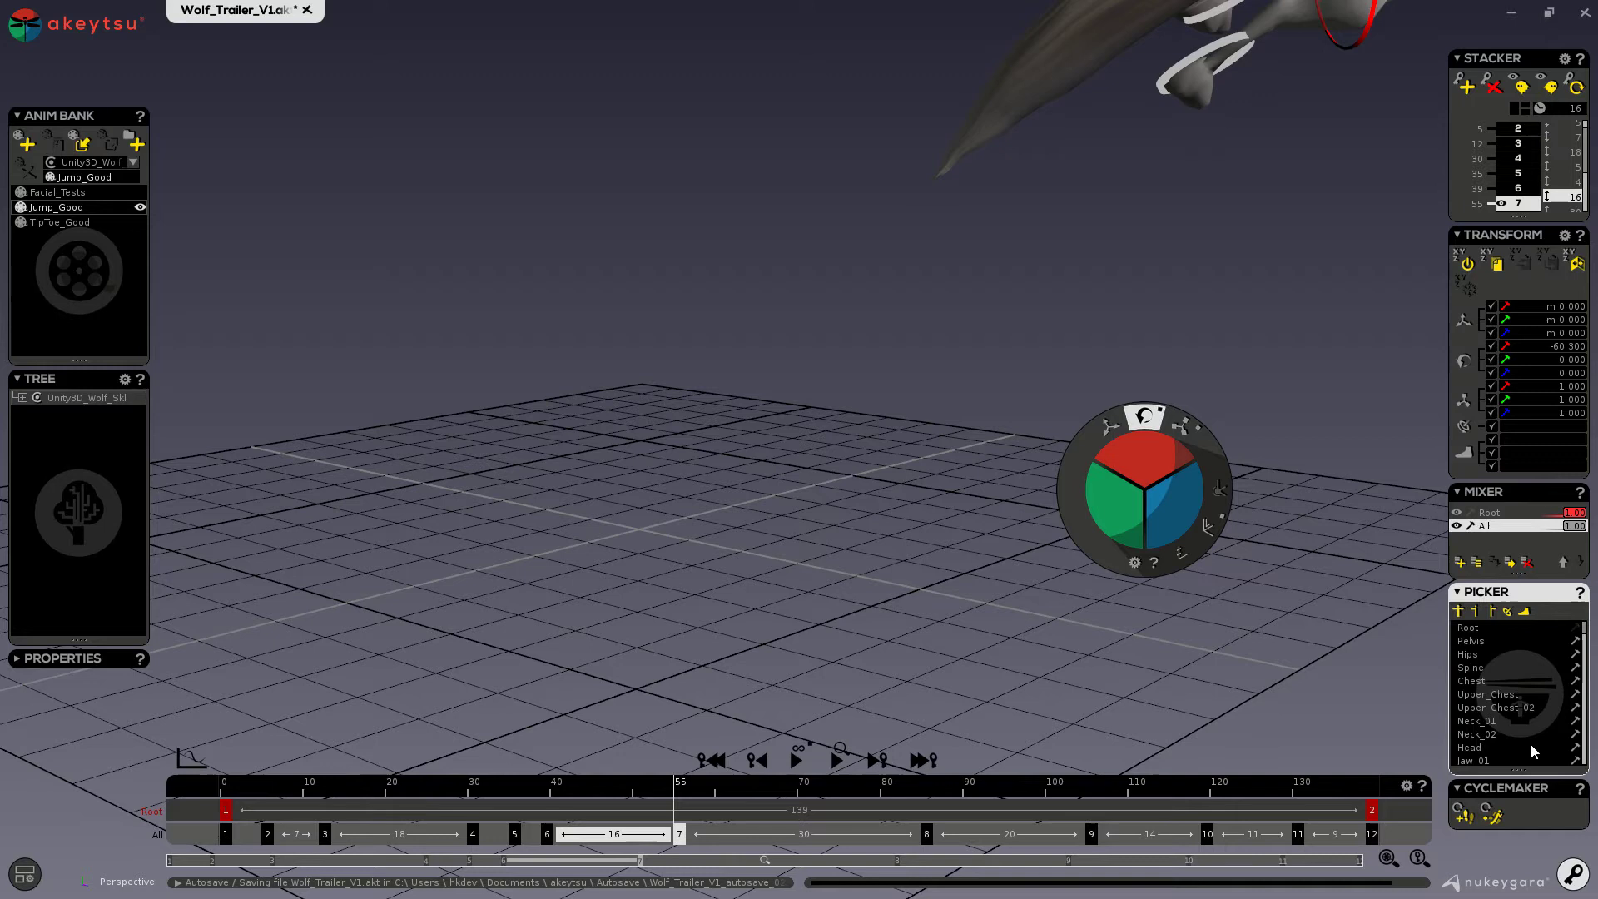
click(1472, 528)
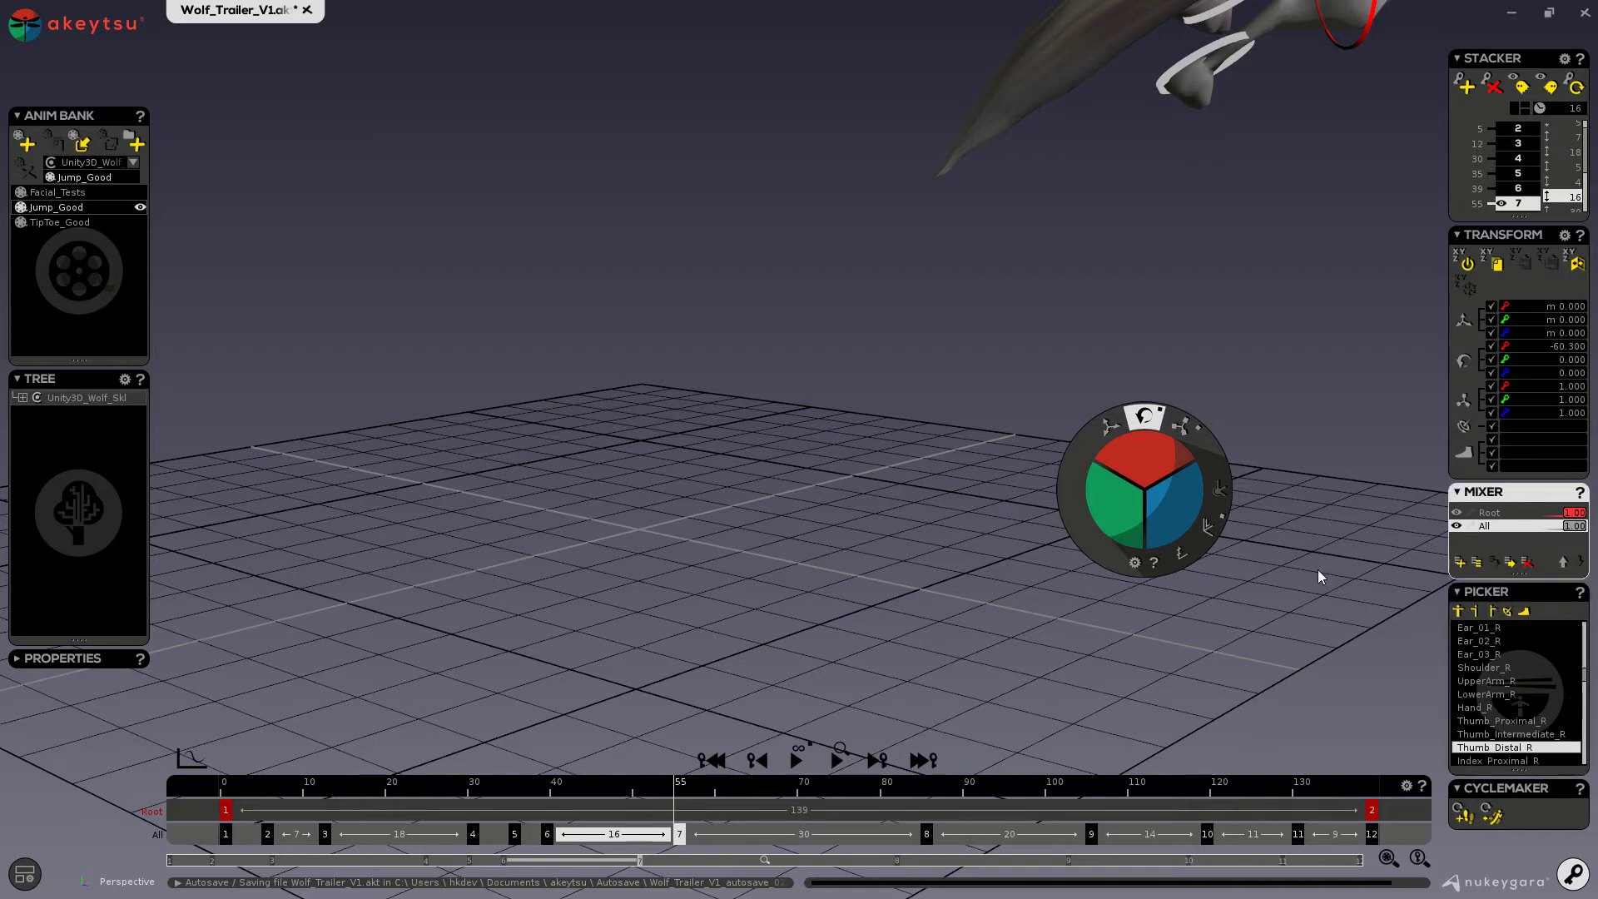
scroll(1500, 668, up, 3)
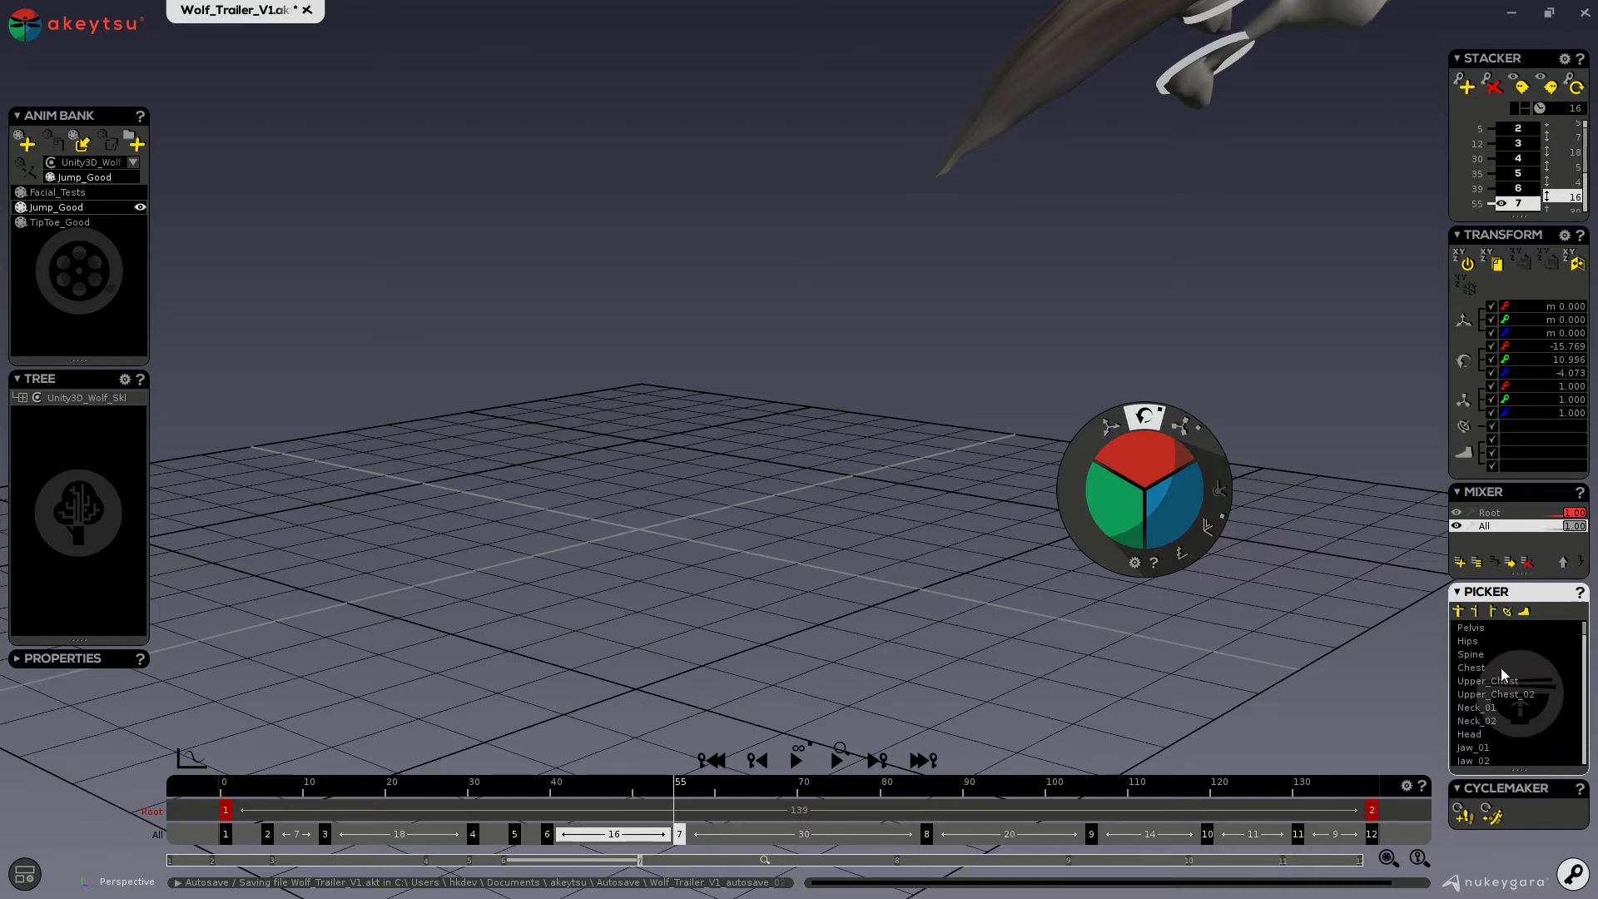
scroll(1503, 664, down, 7)
click(1507, 667)
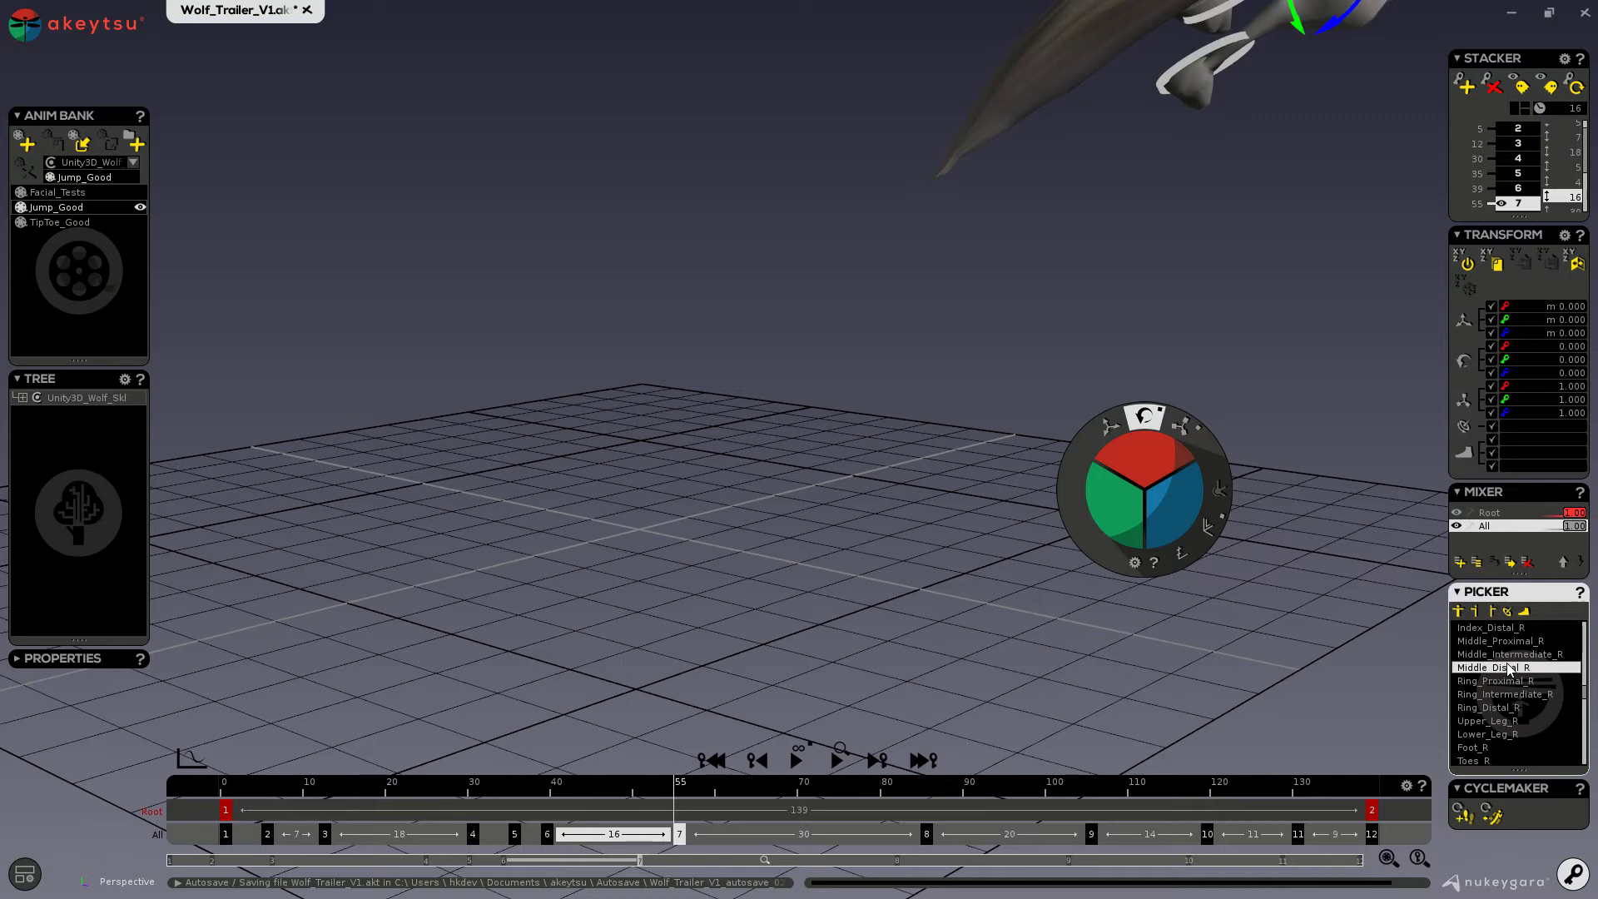
scroll(1506, 678, up, 3)
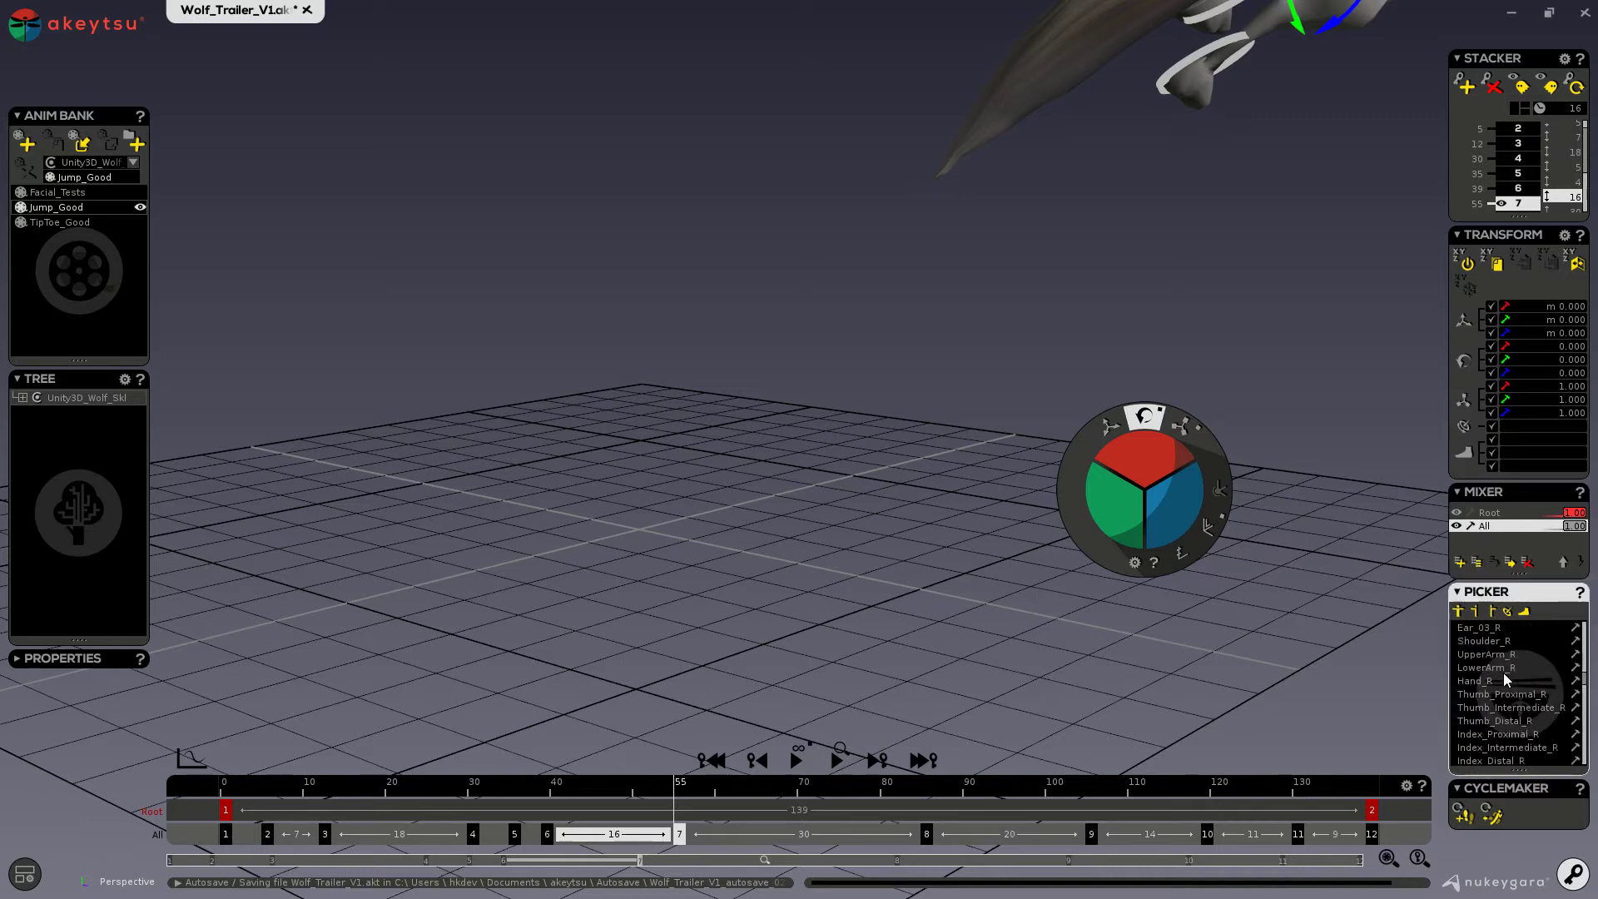
scroll(1506, 679, down, 3)
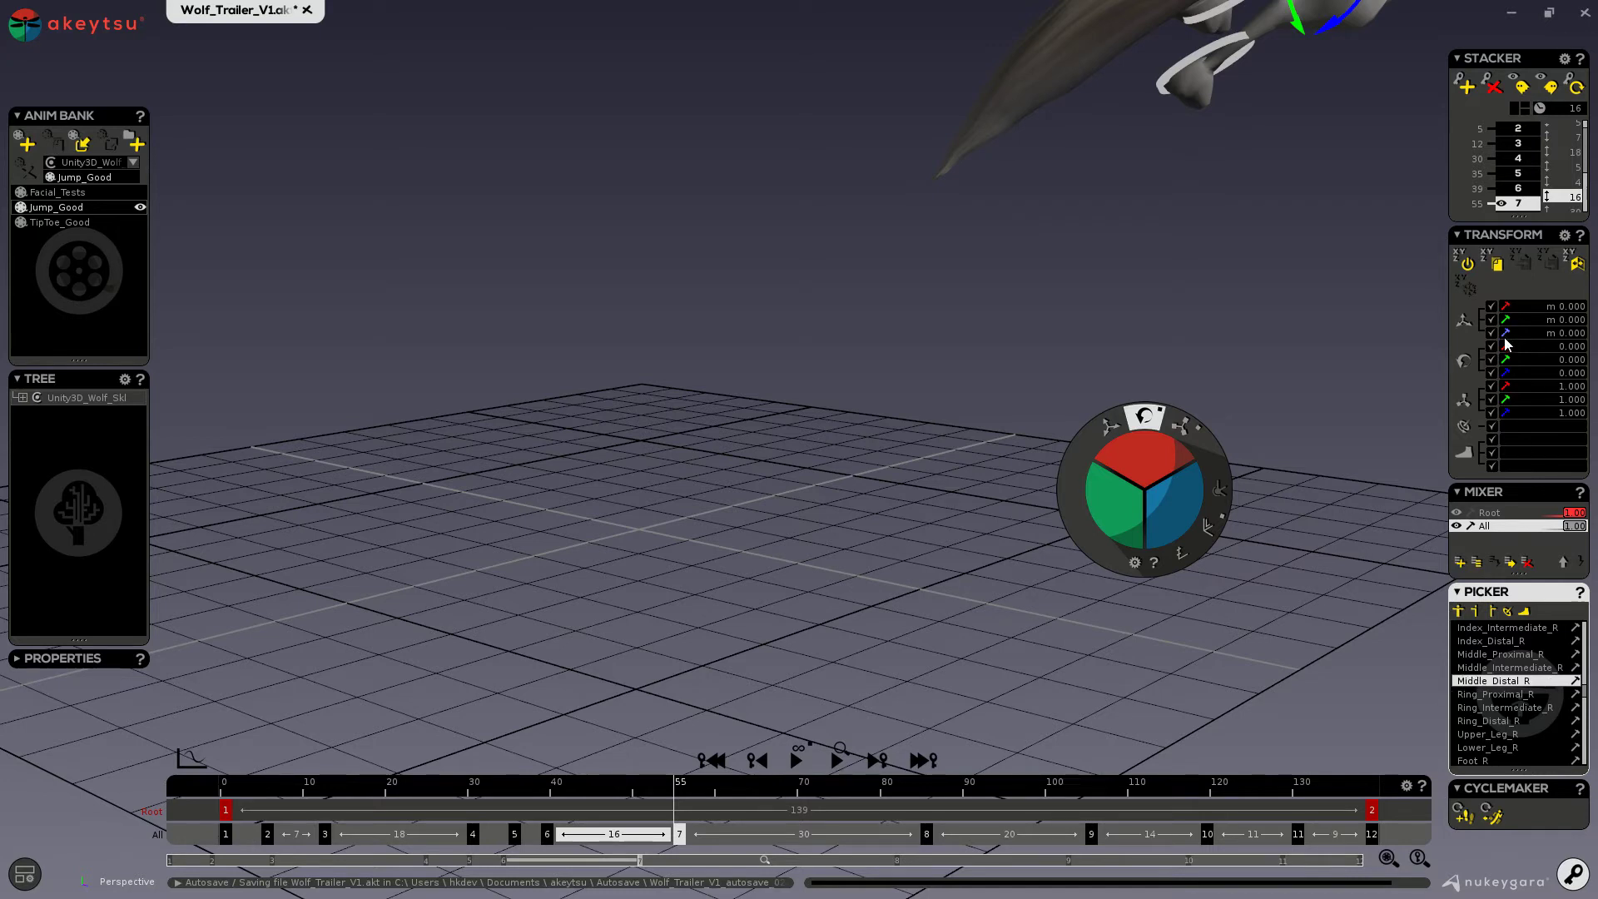
click(1506, 413)
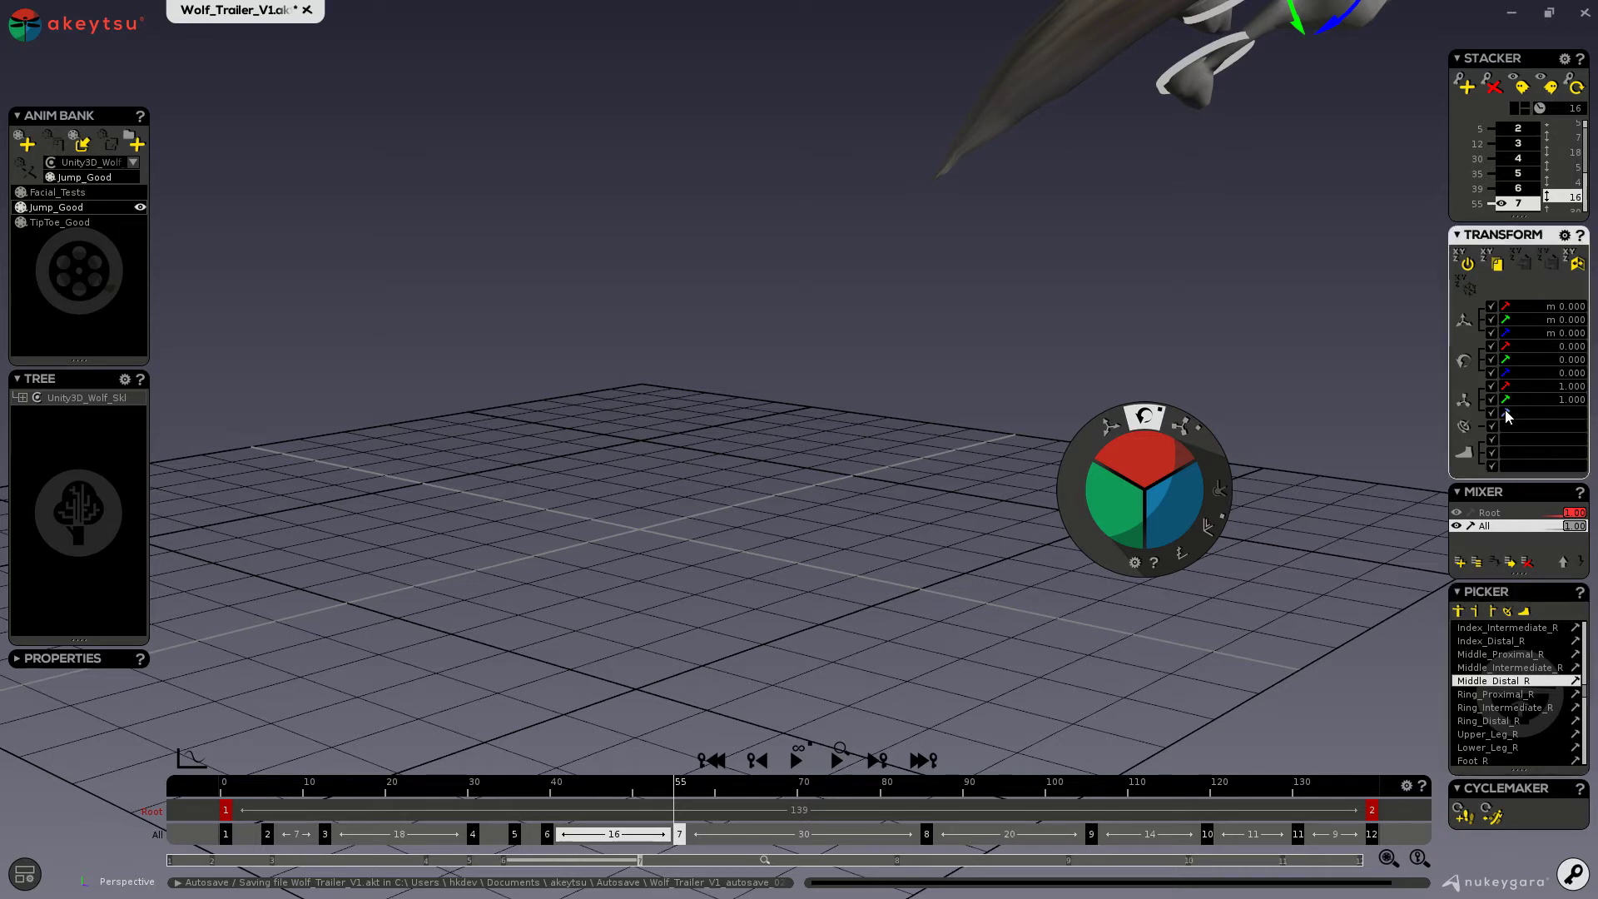
click(1507, 401)
click(1506, 387)
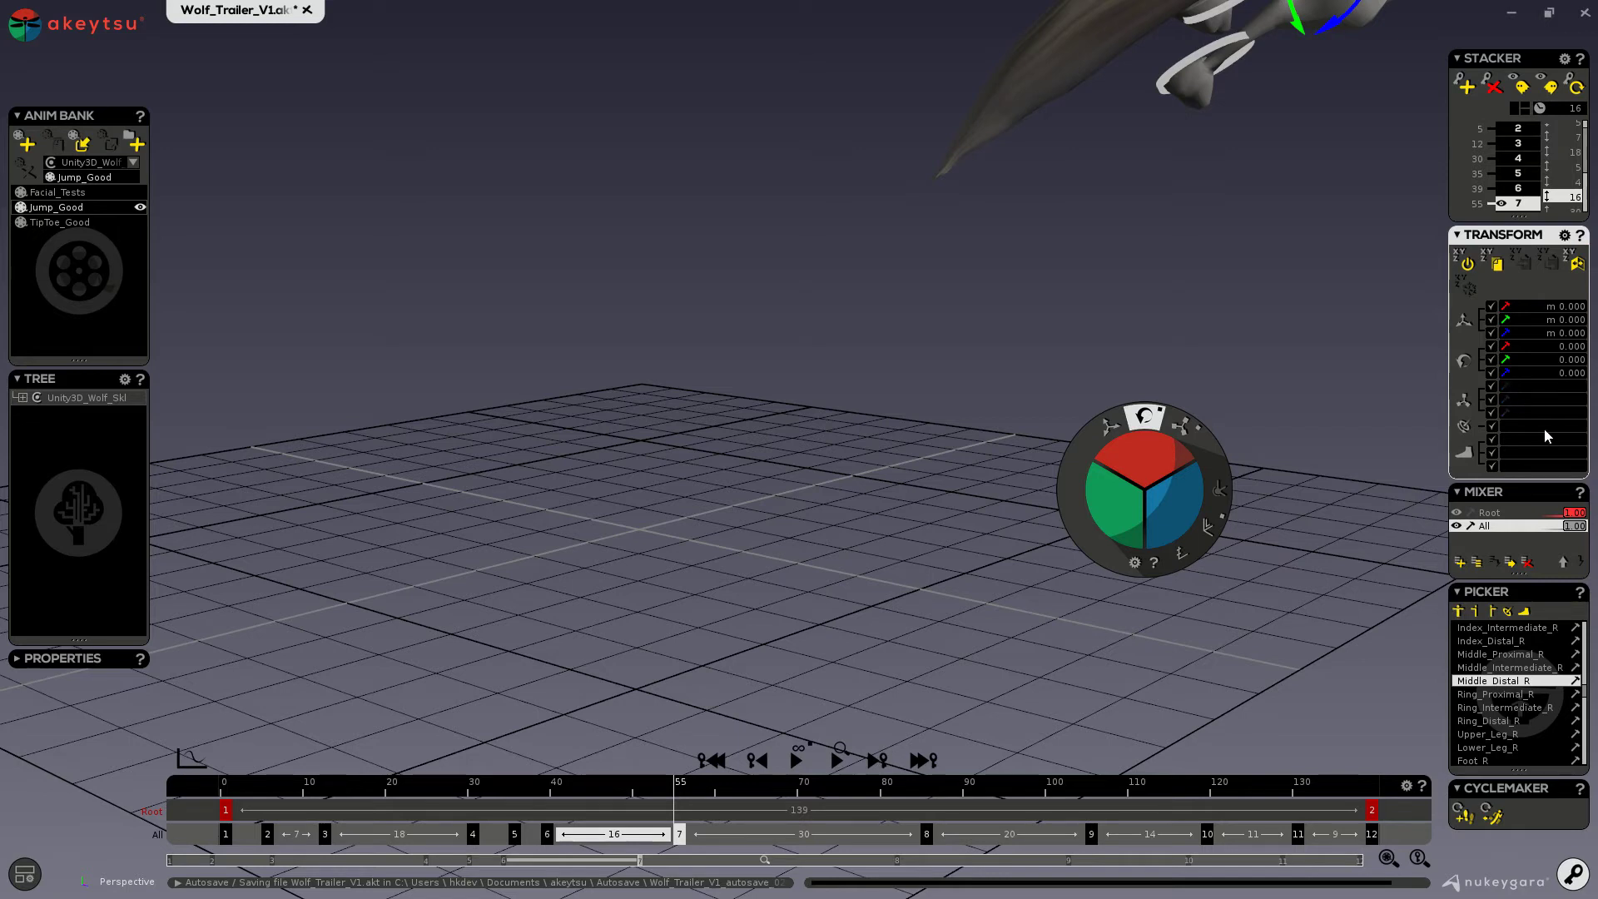
click(1509, 387)
click(1508, 399)
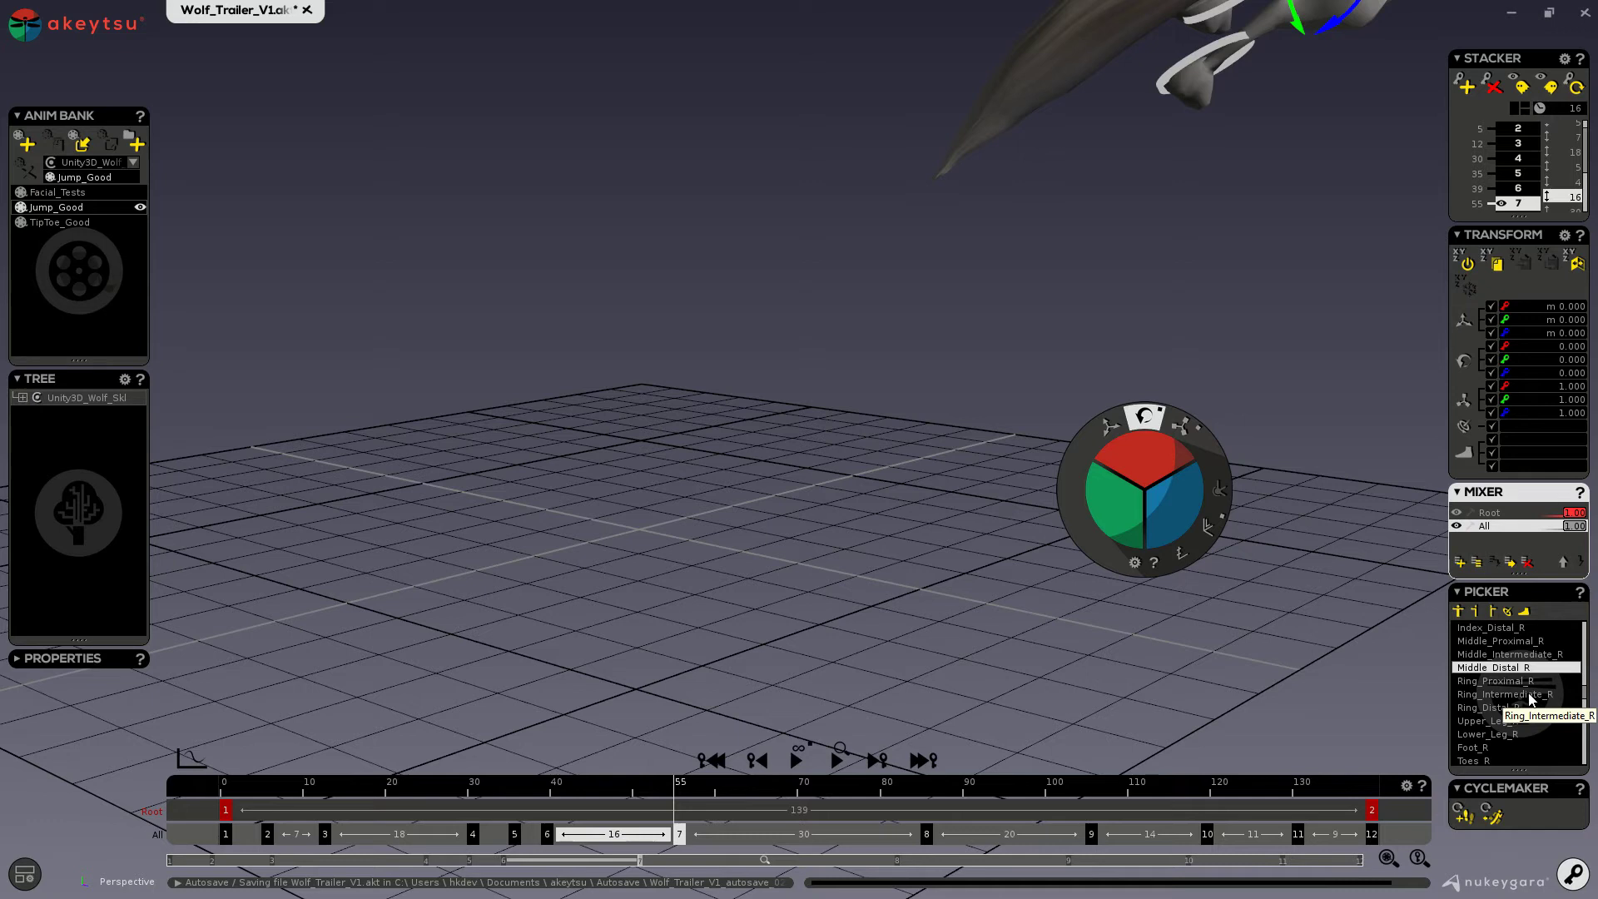
Move the playhead back to frame 0 with the Home key
scroll(1530, 697, down, 10)
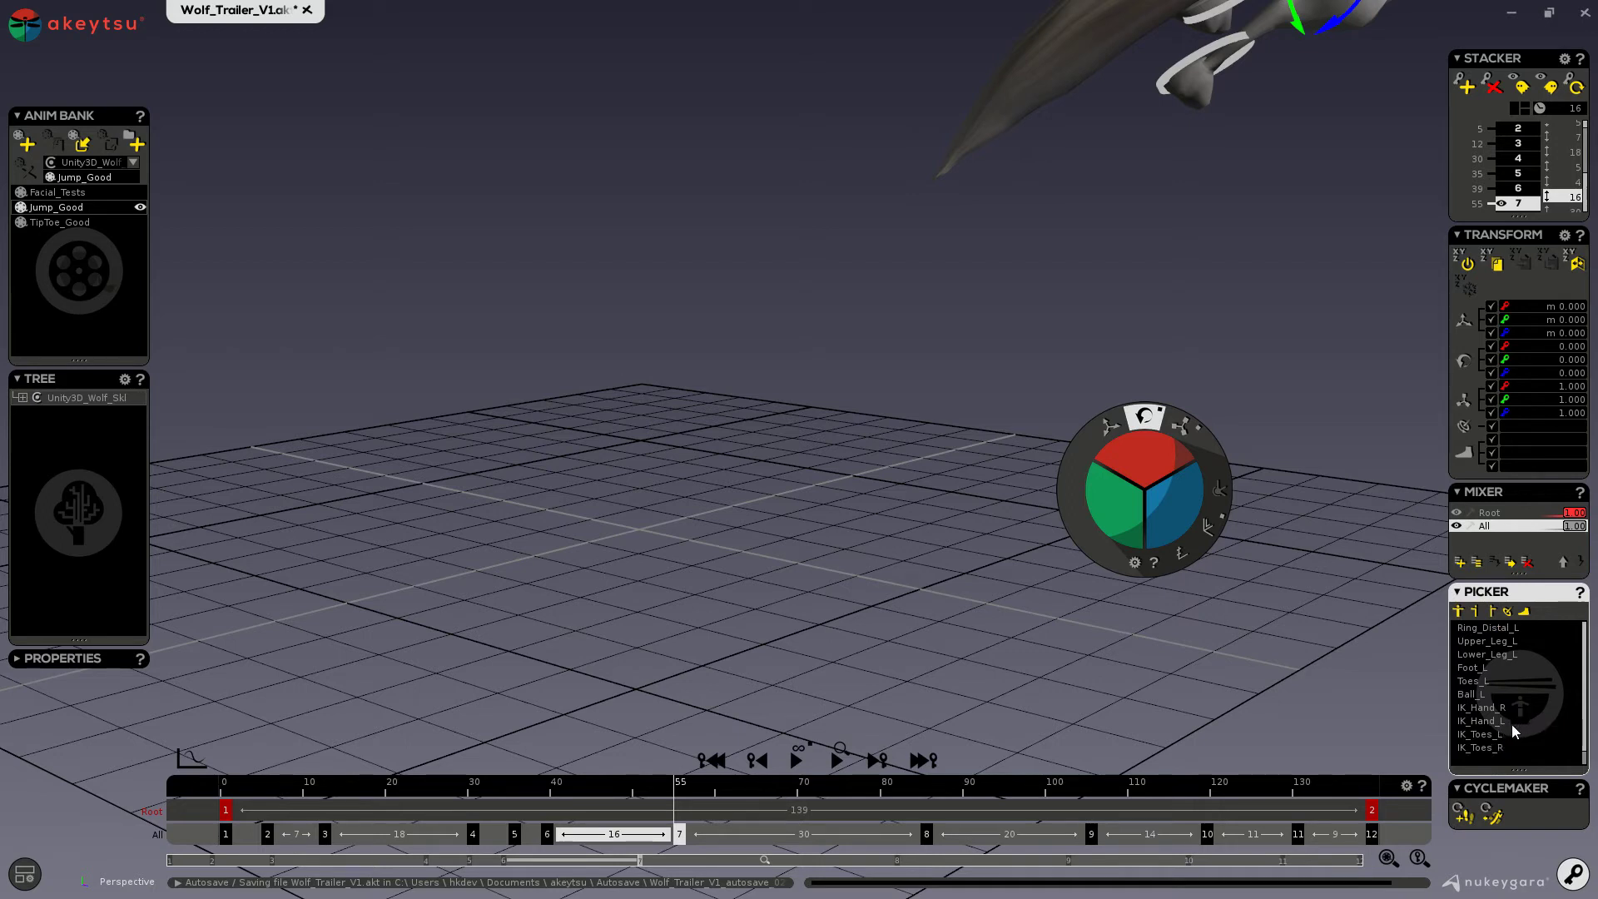
key(Home)
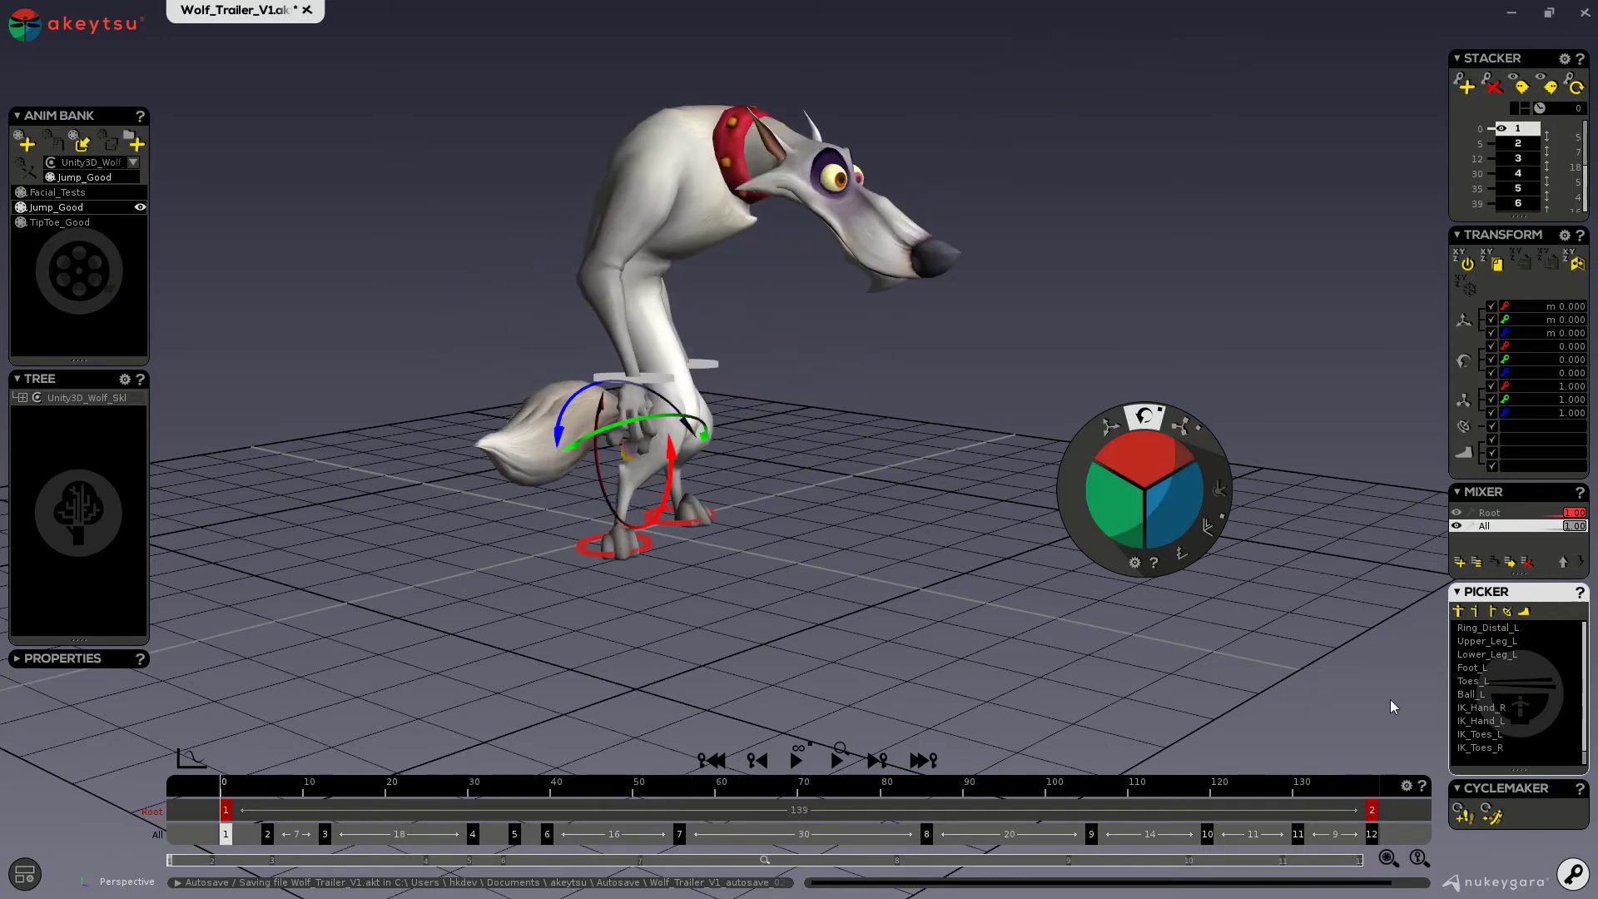
Select the right arm bones, ending with IK_Hand_R active at rotation 59.710, 48.198, -21.297
click(1489, 709)
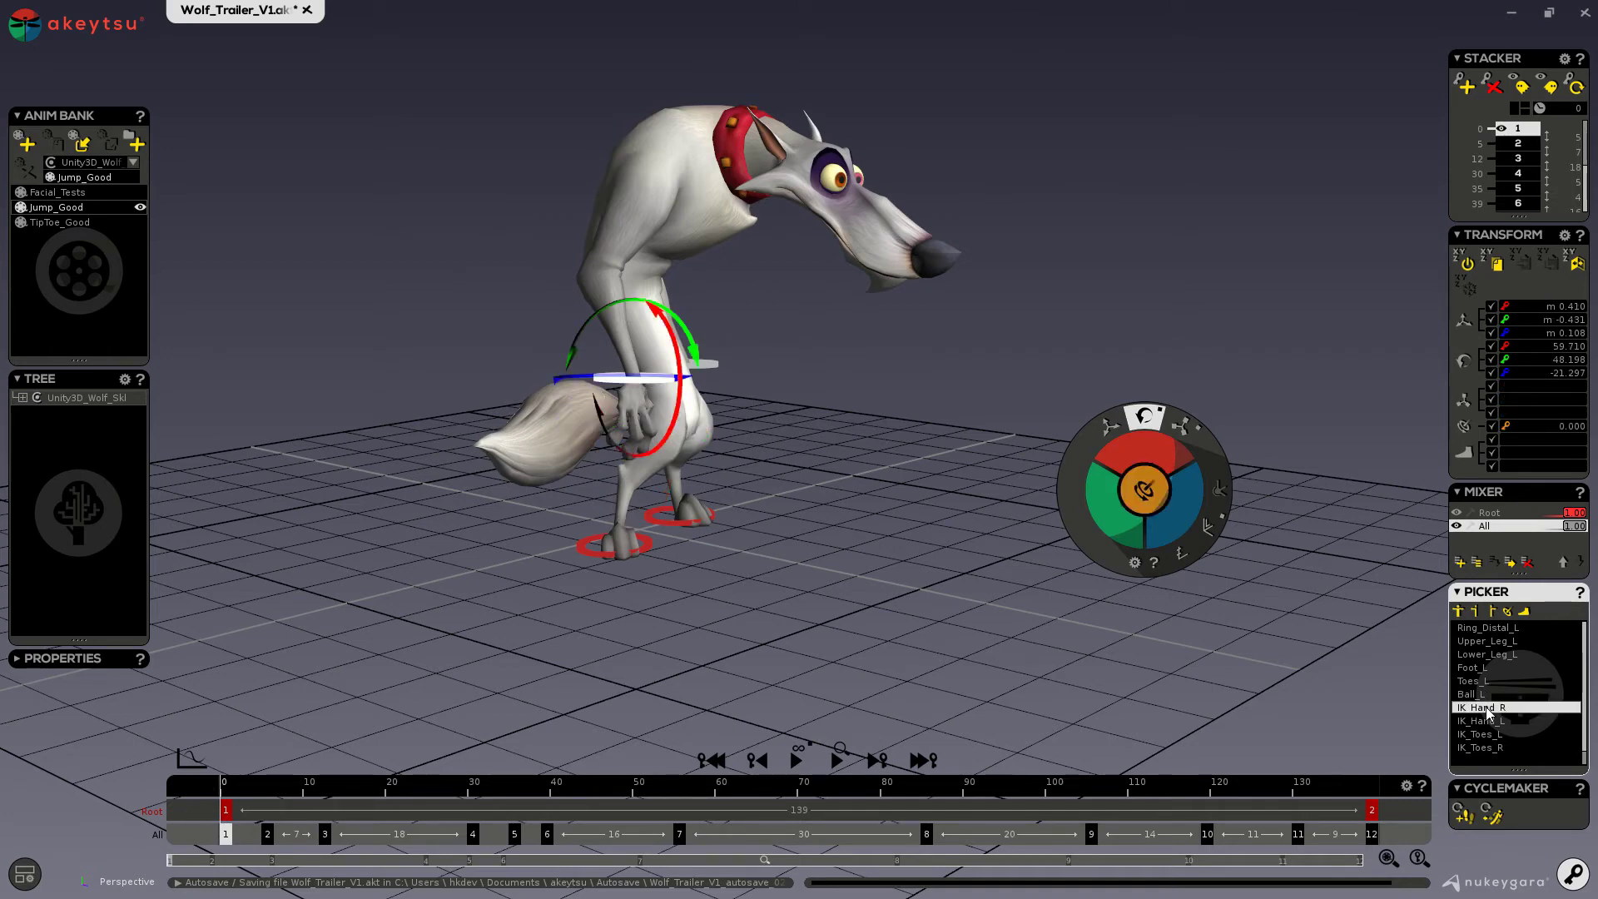
scroll(1489, 707, up, 5)
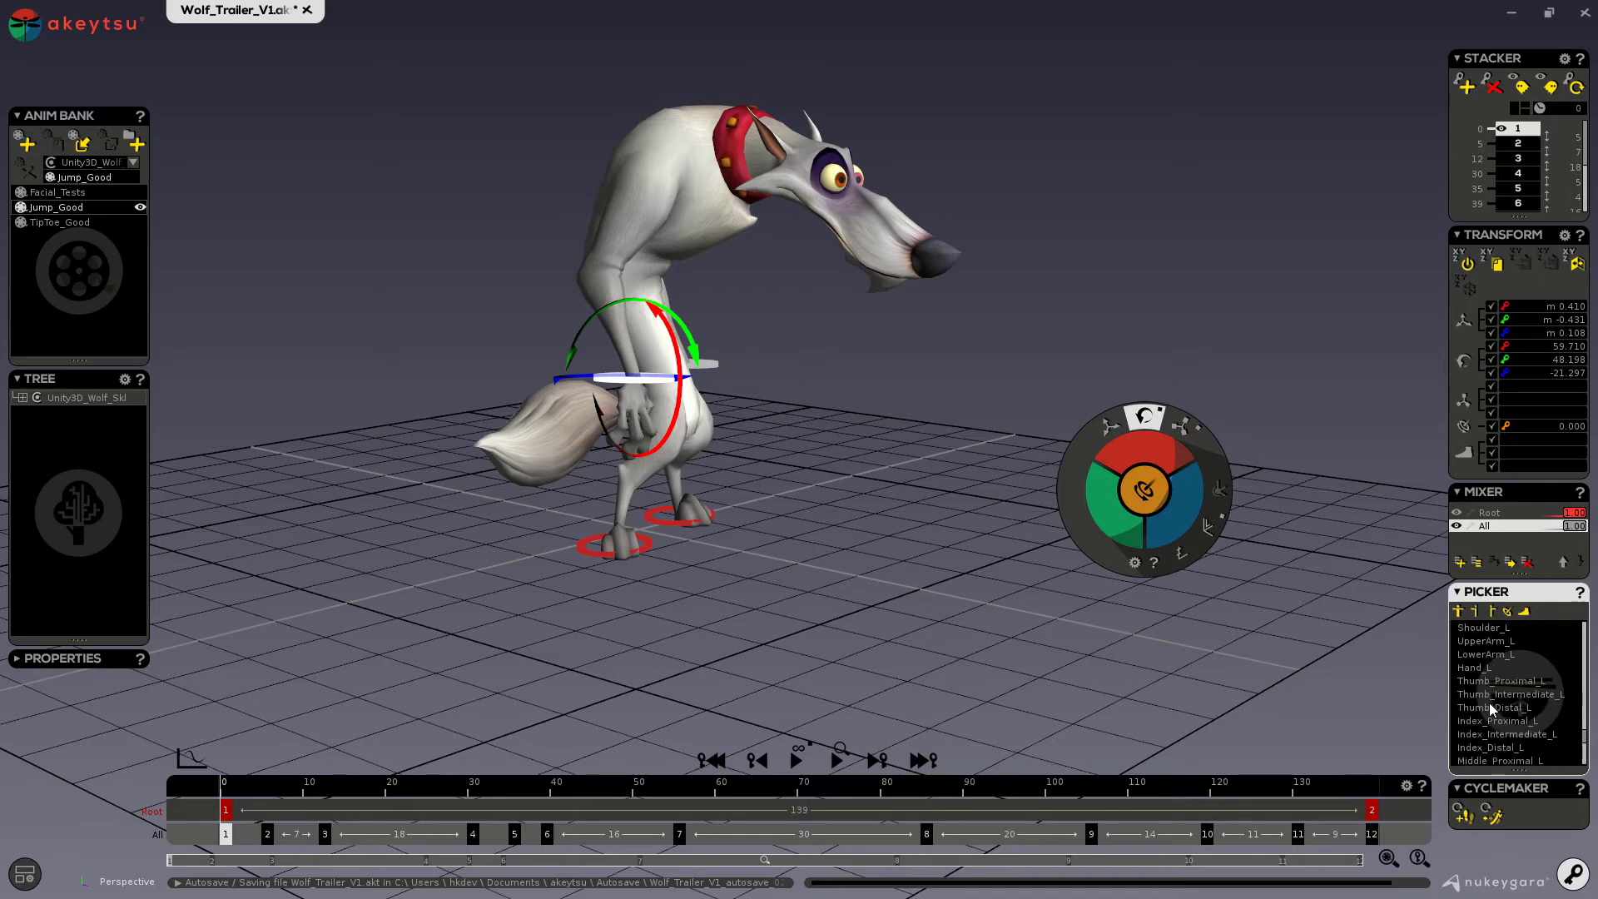
click(616, 283)
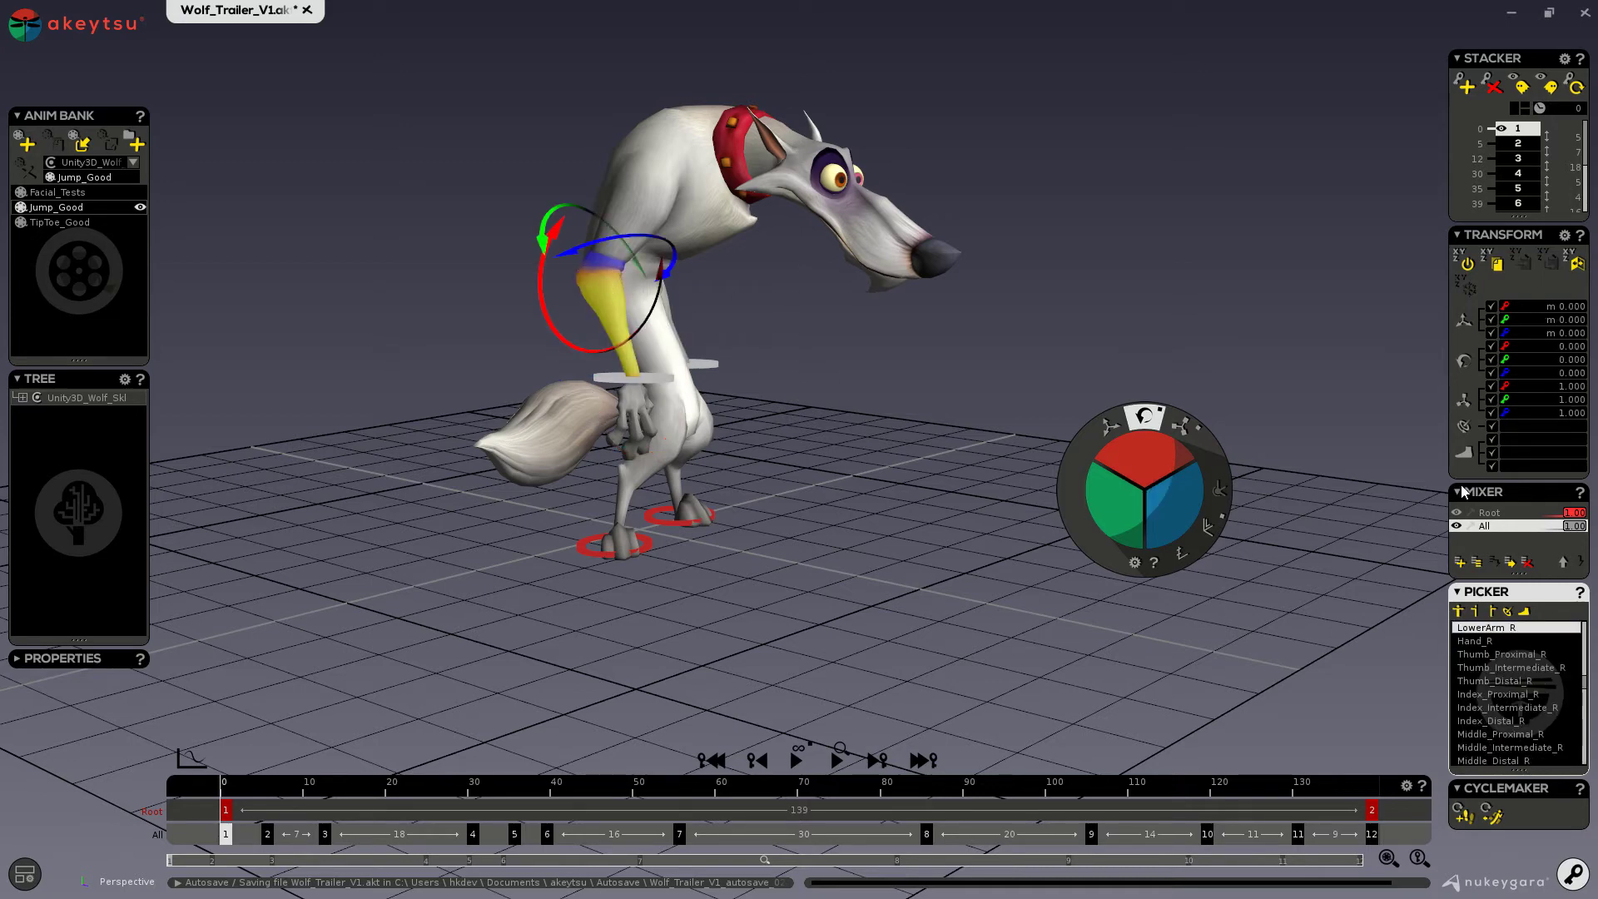
scroll(1565, 637, up, 1)
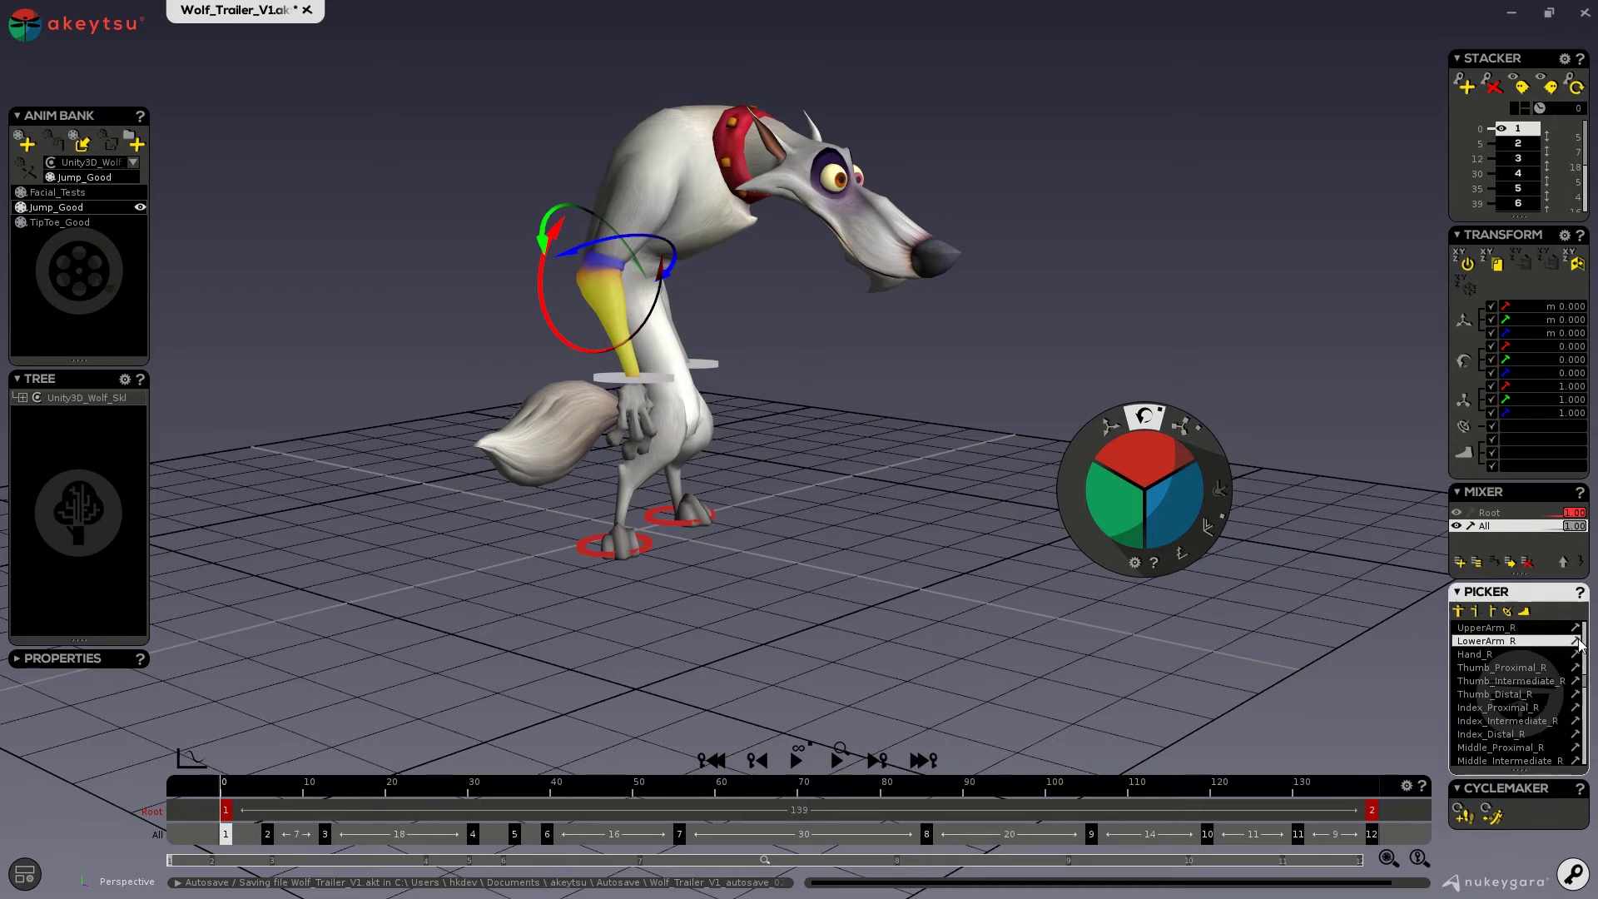
click(1577, 642)
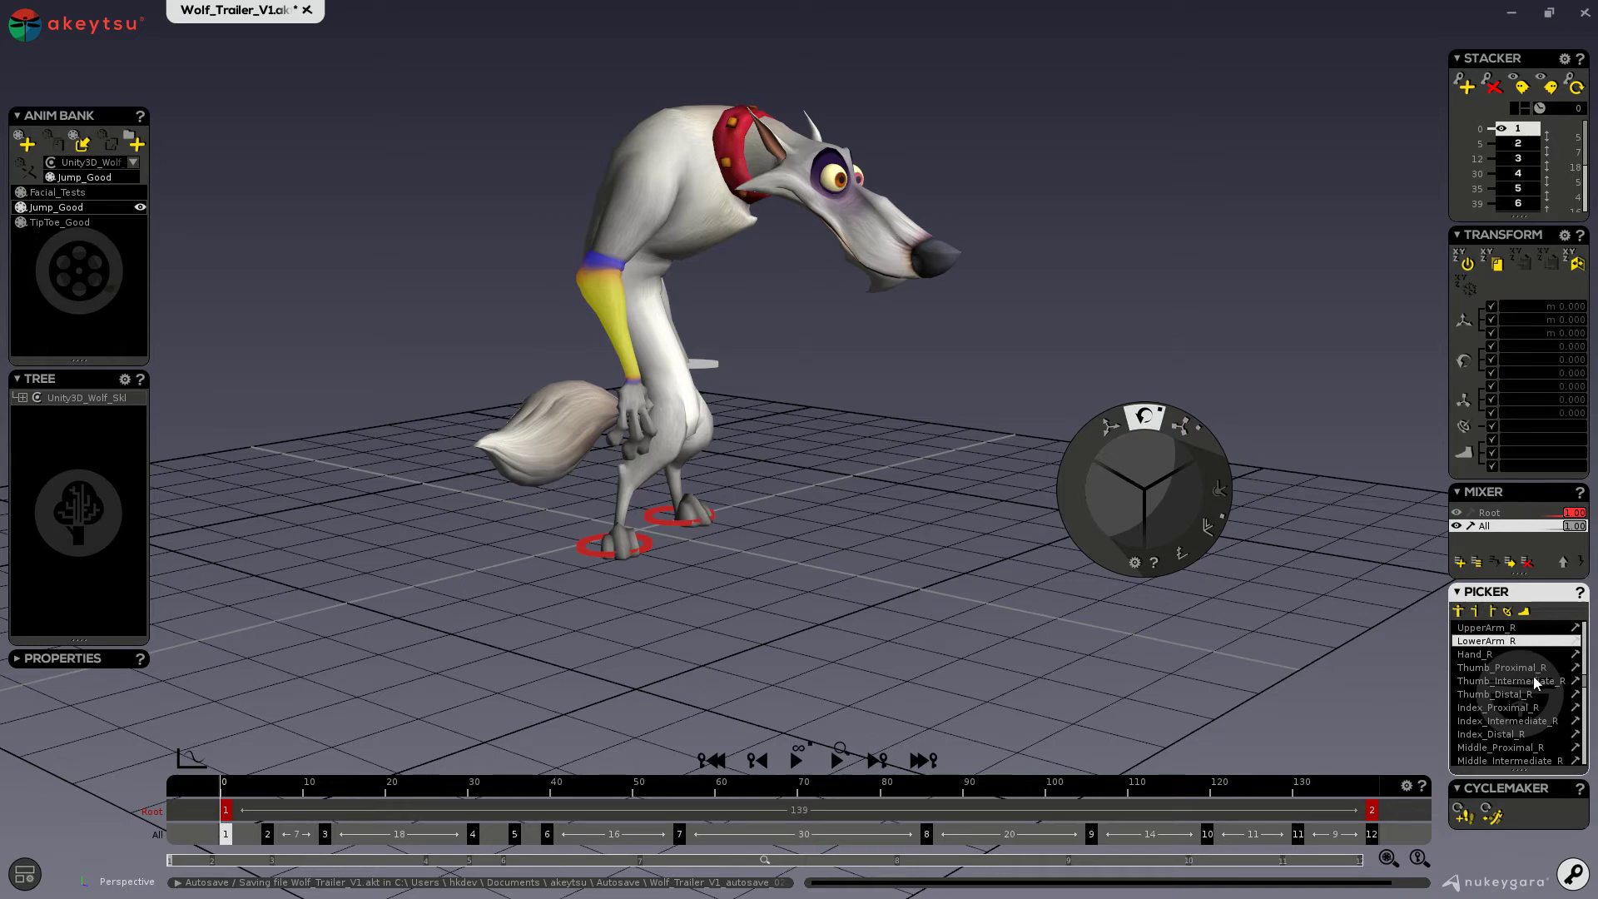
scroll(1521, 648, up, 3)
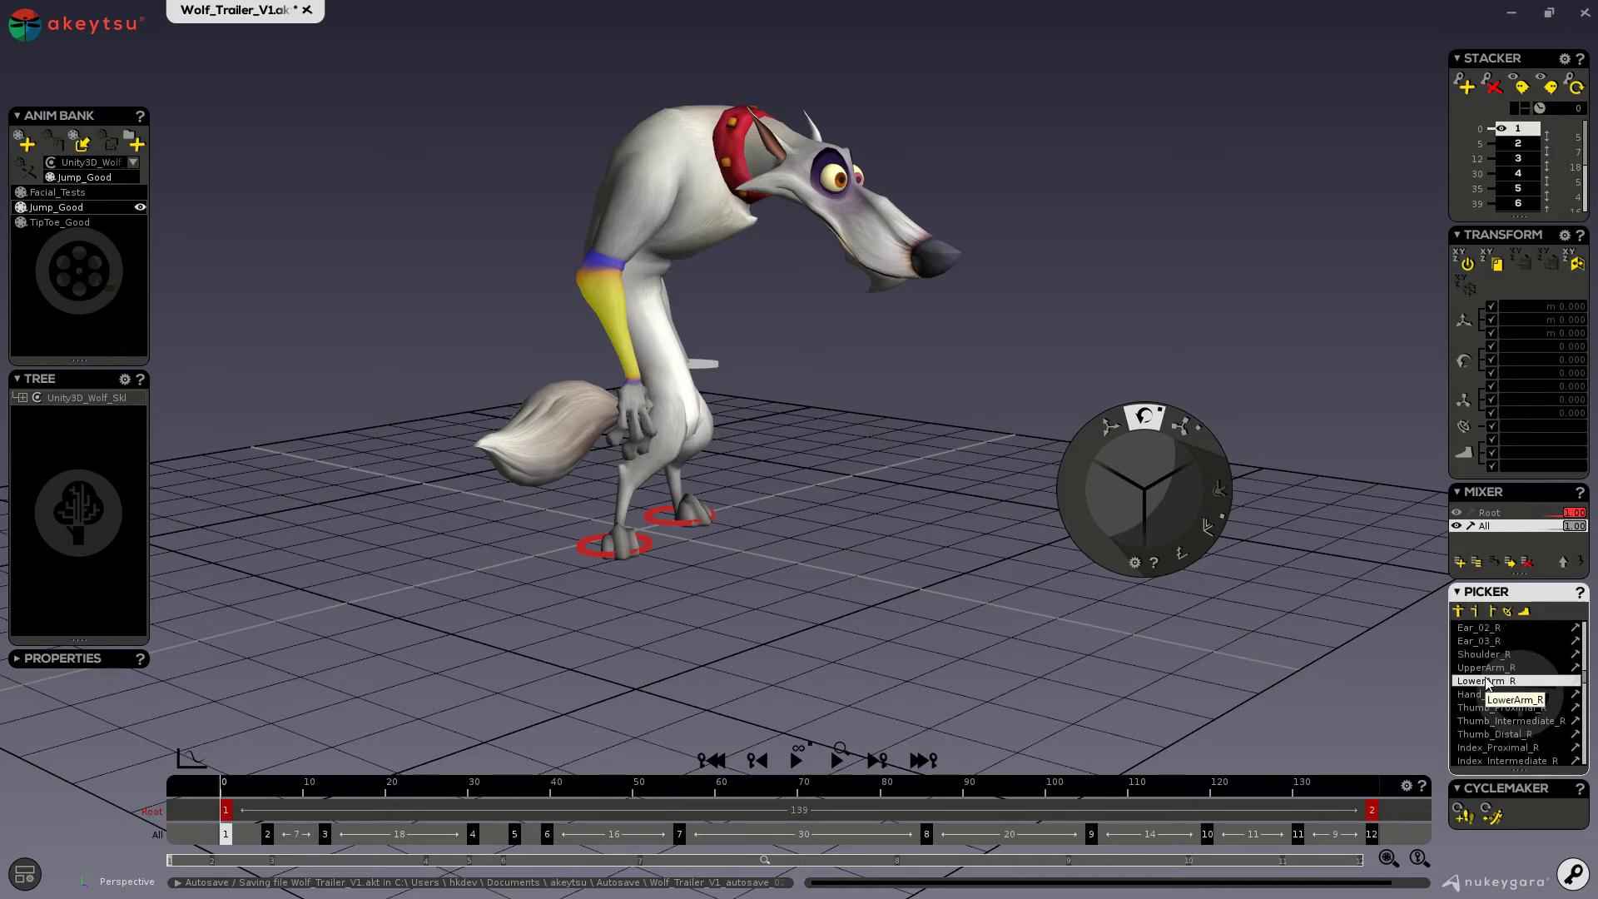
click(1577, 682)
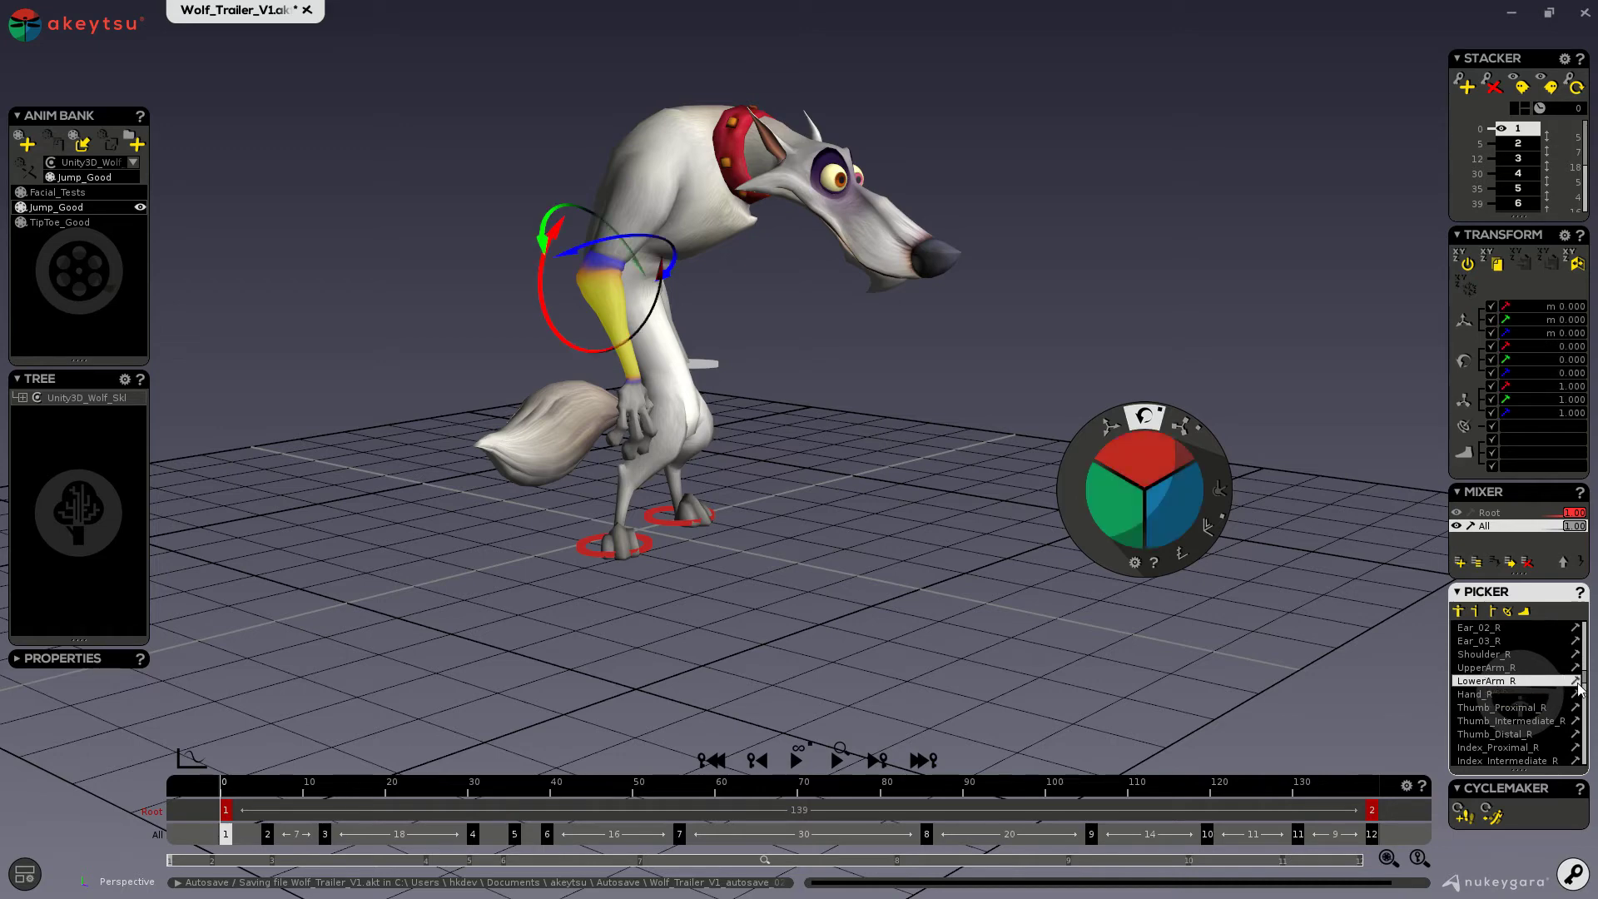
scroll(1478, 743, down, 8)
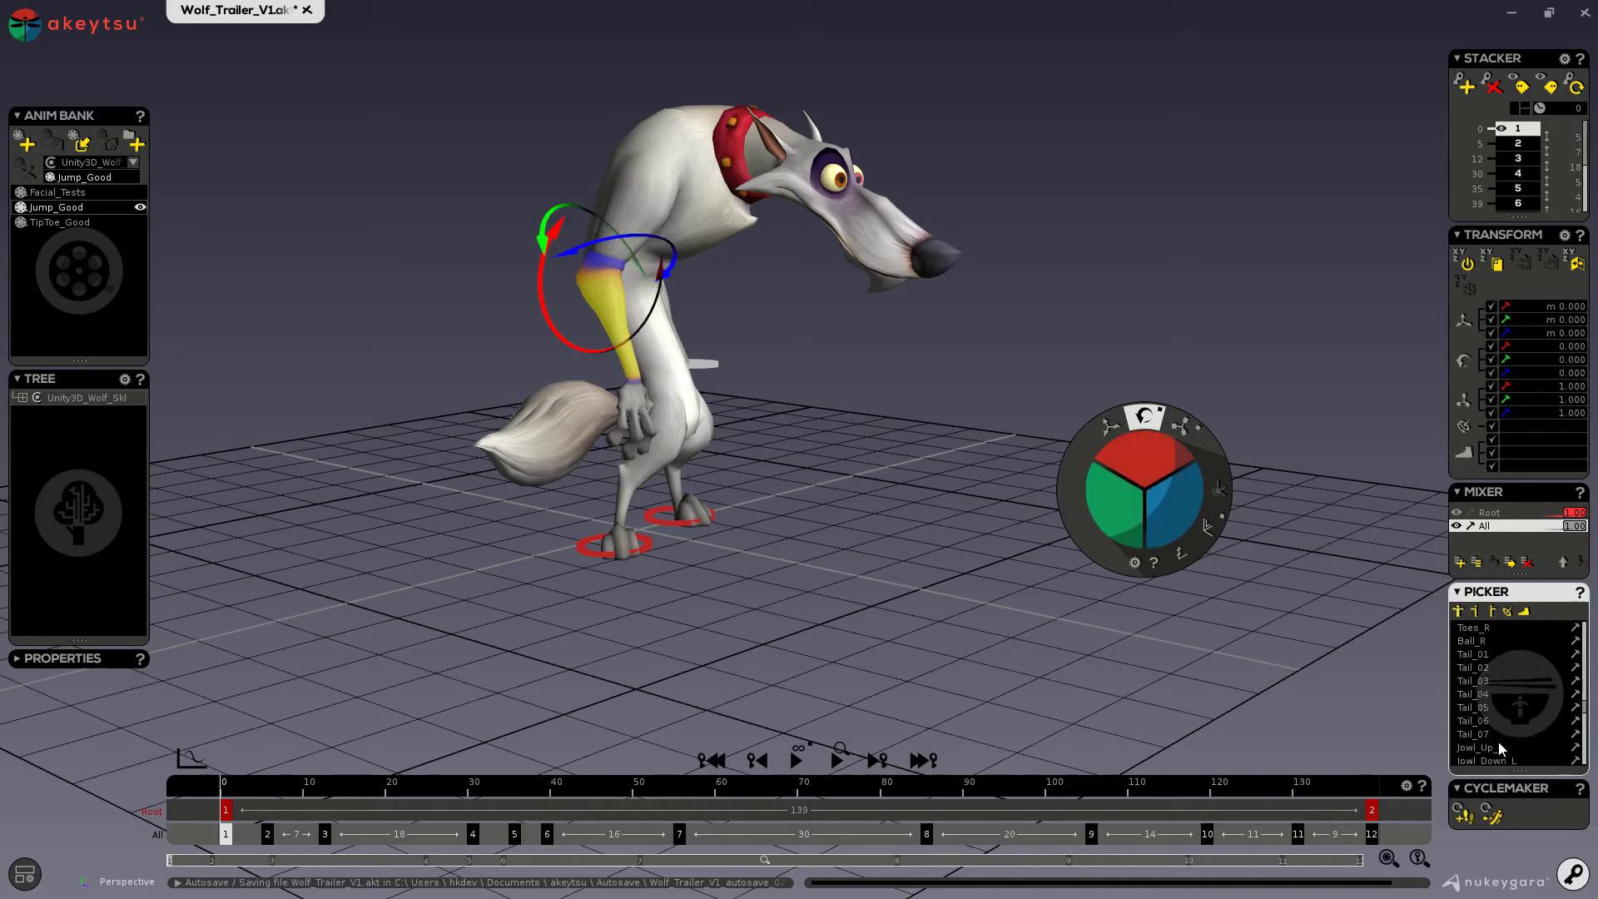
scroll(1477, 743, down, 4)
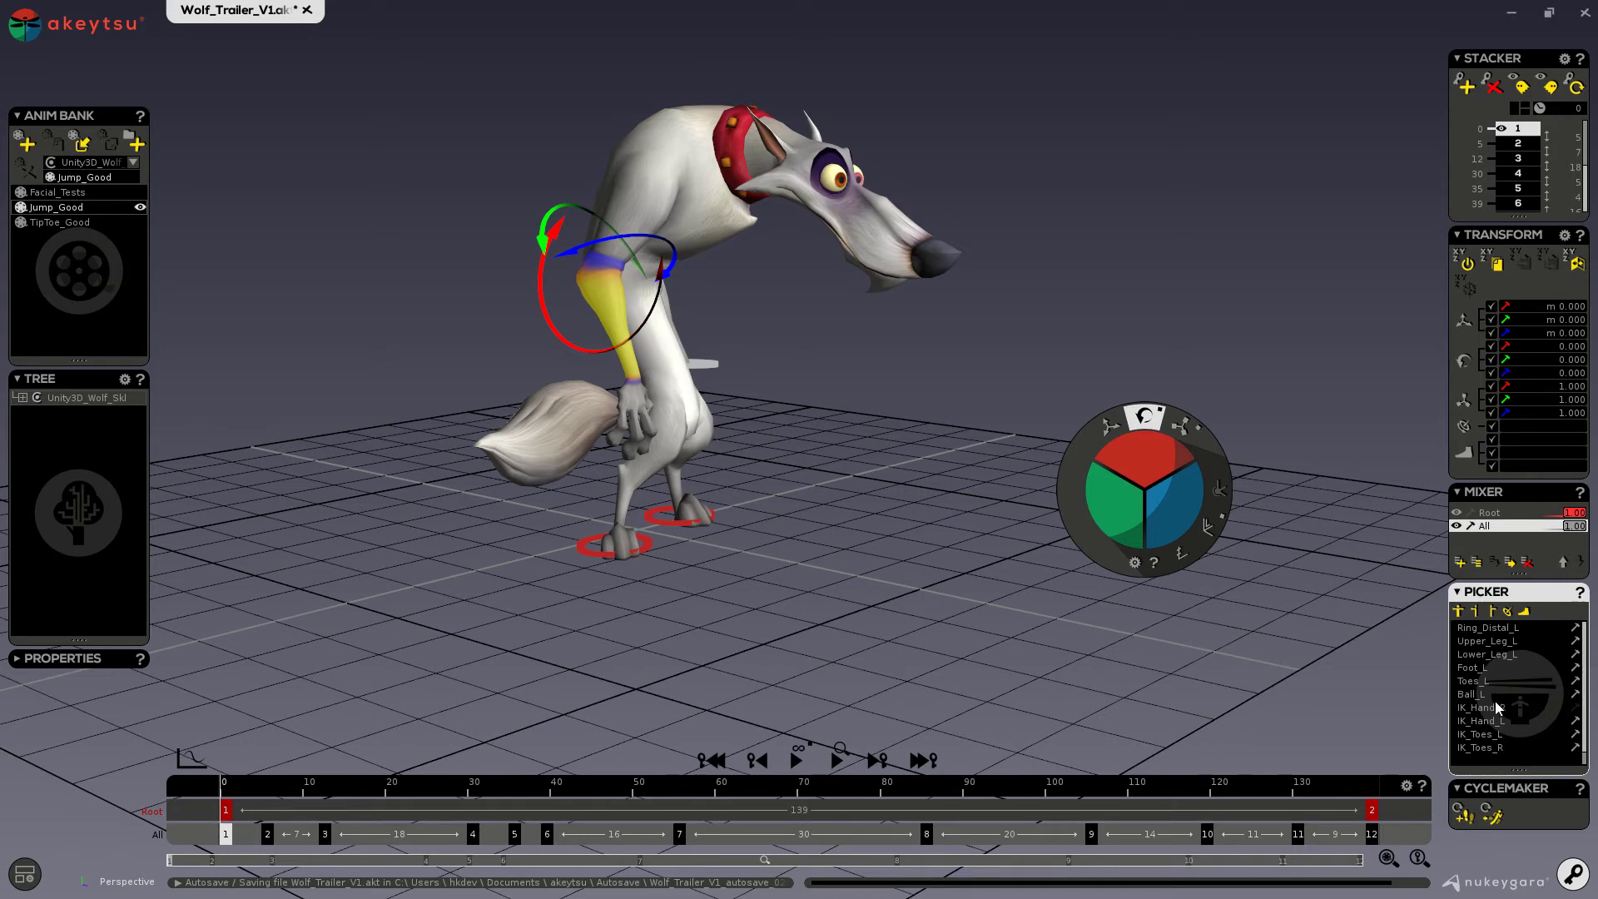
click(1498, 708)
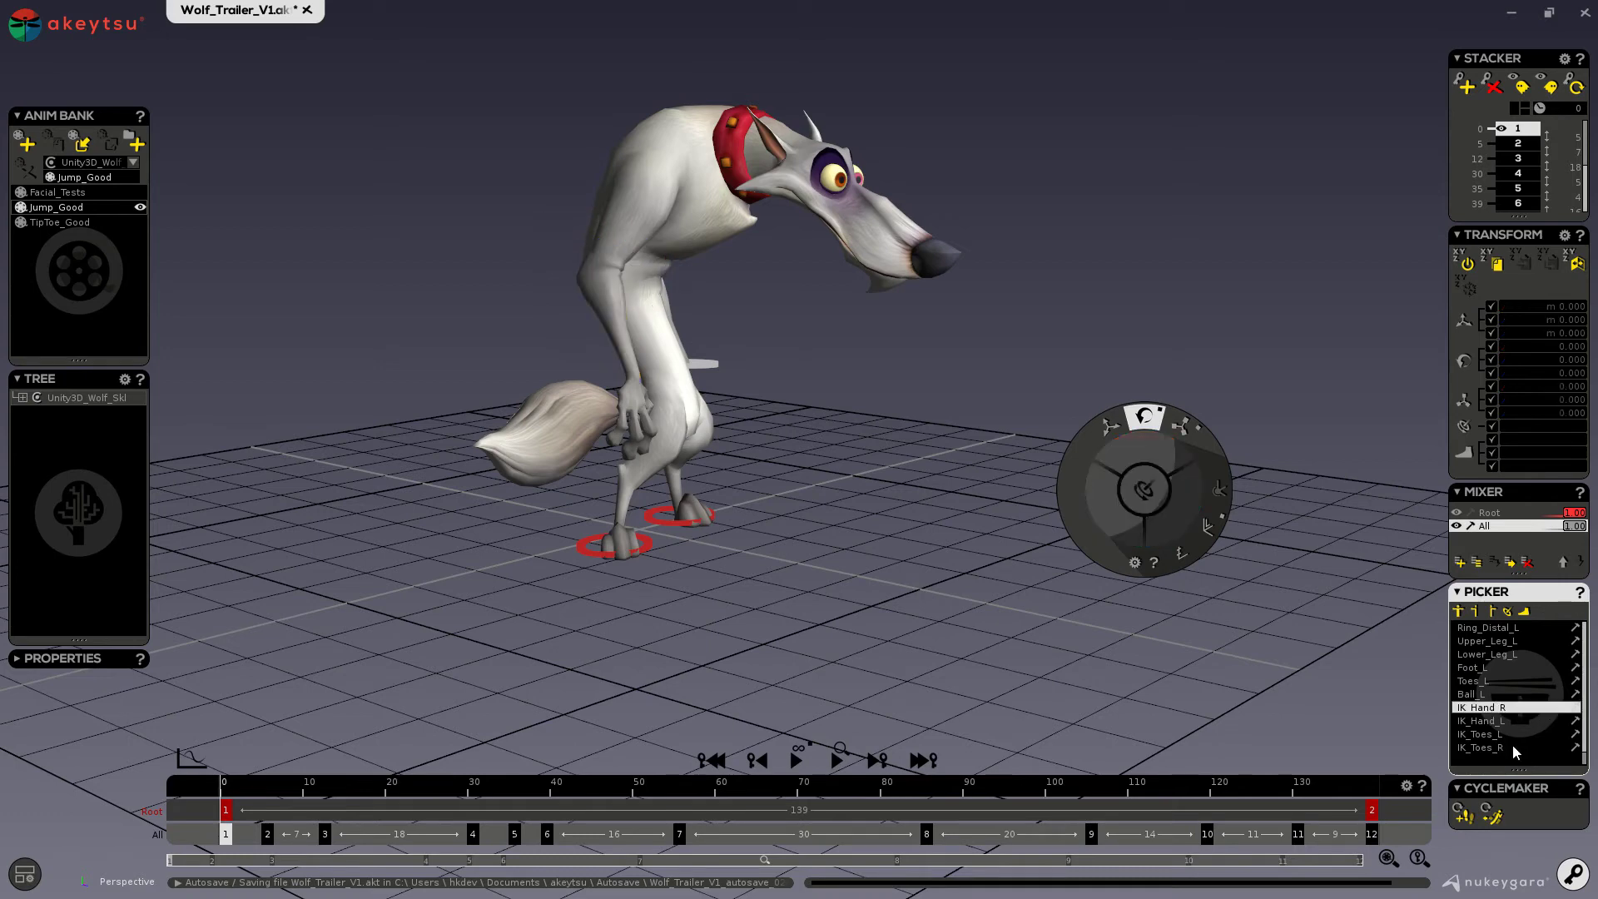
click(1576, 708)
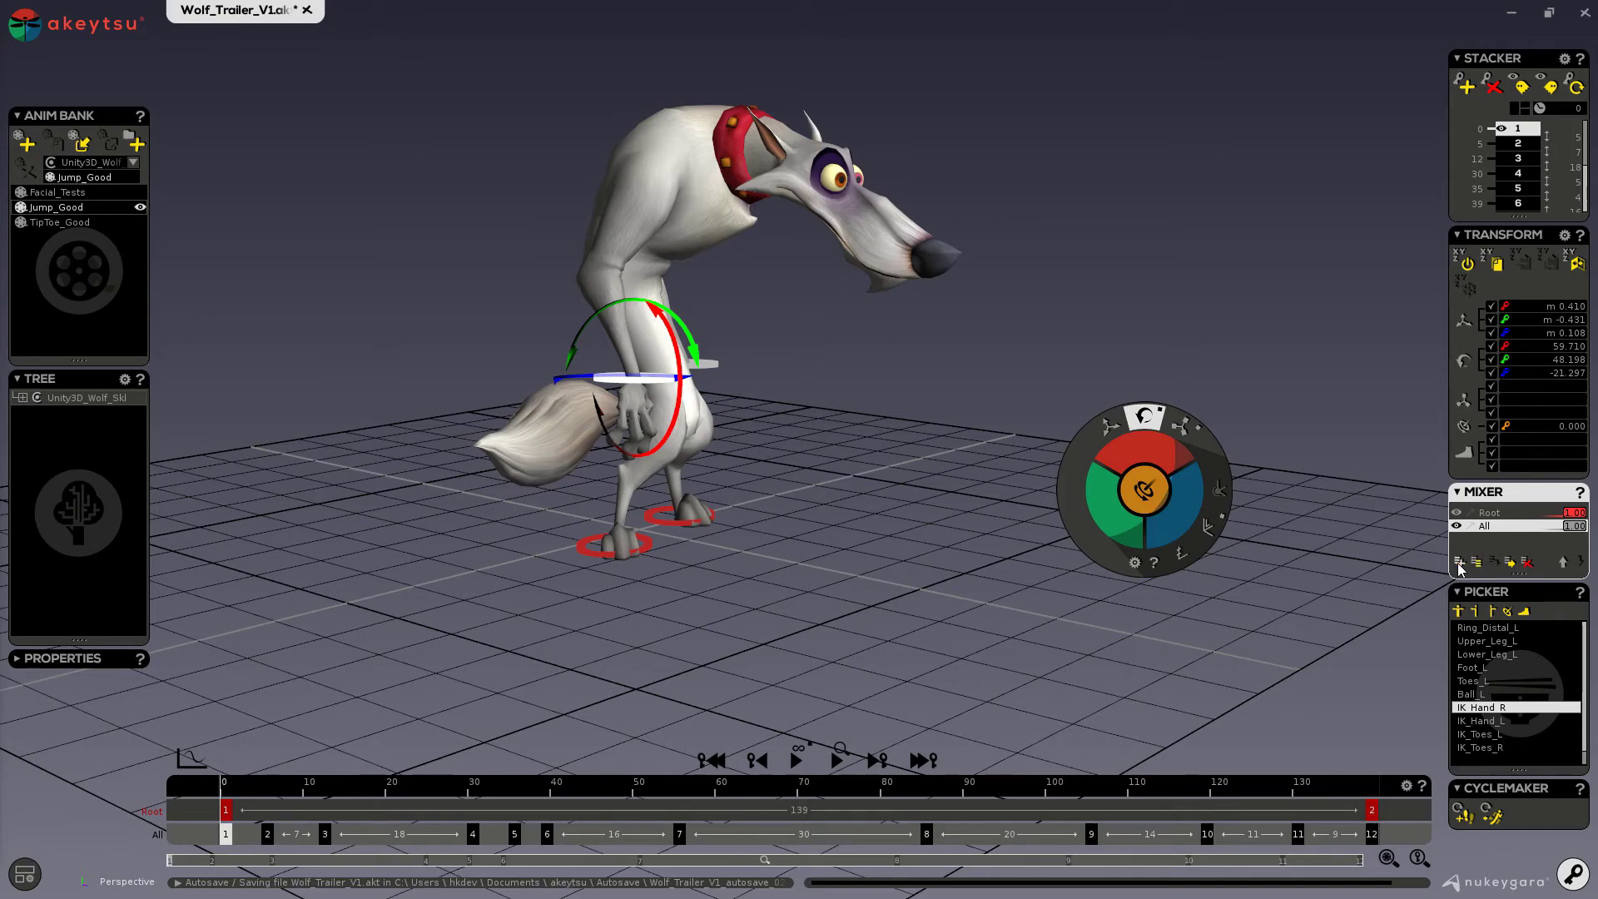
Select the neck through Ear_03_R bones and extract them into a new stacker, New stack
scroll(1479, 663, up, 10)
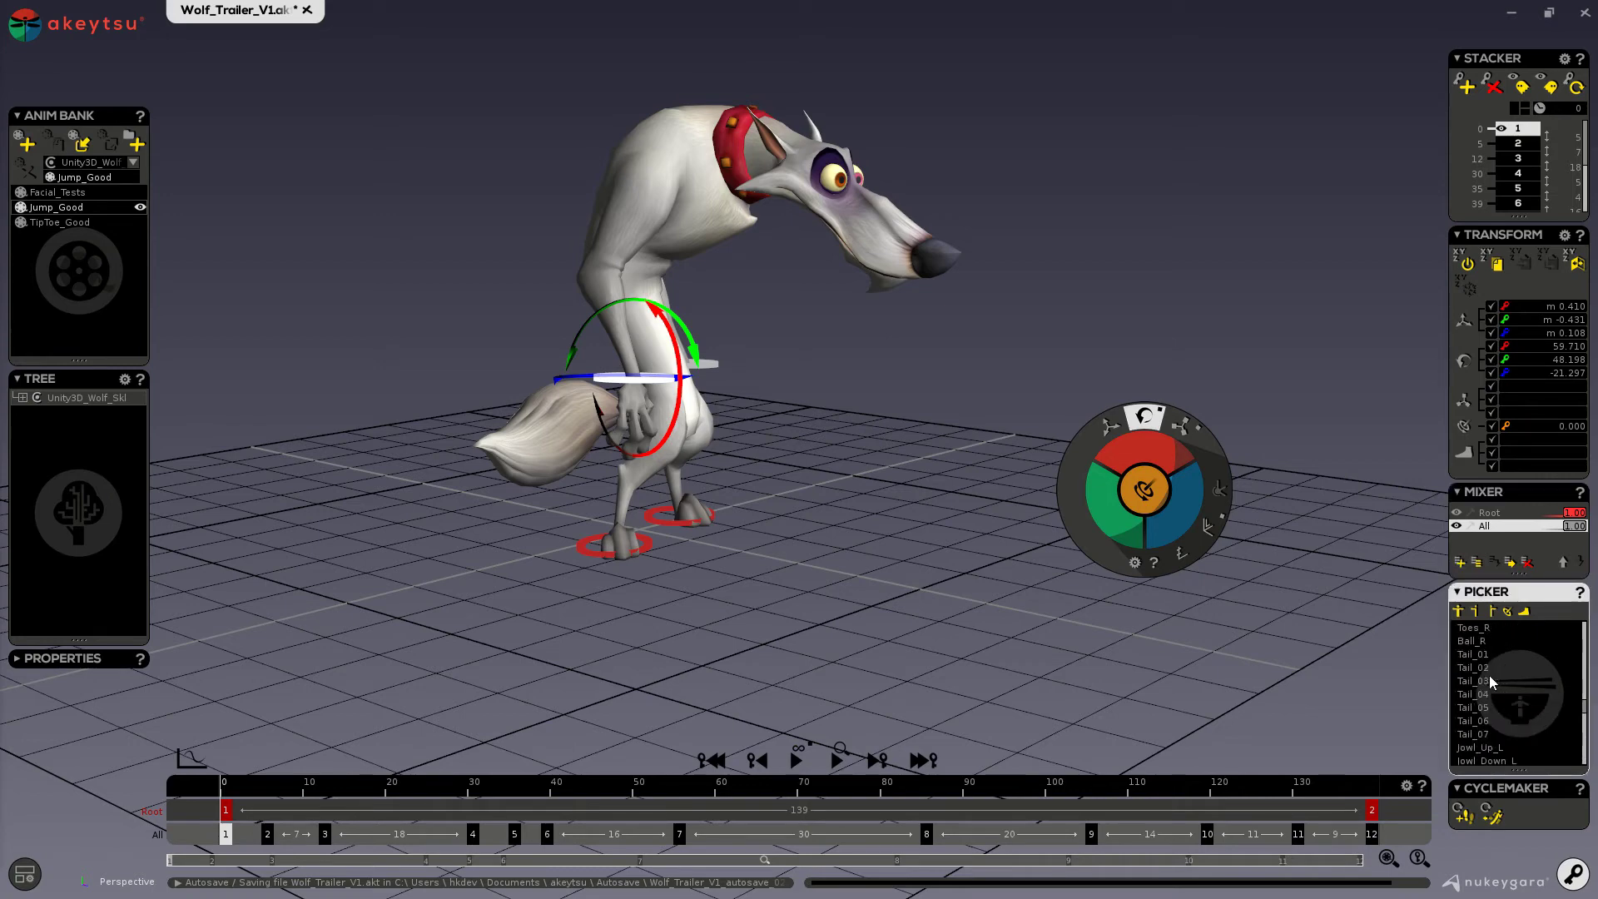
click(1476, 641)
scroll(1476, 644, up, 3)
shift+click(1476, 641)
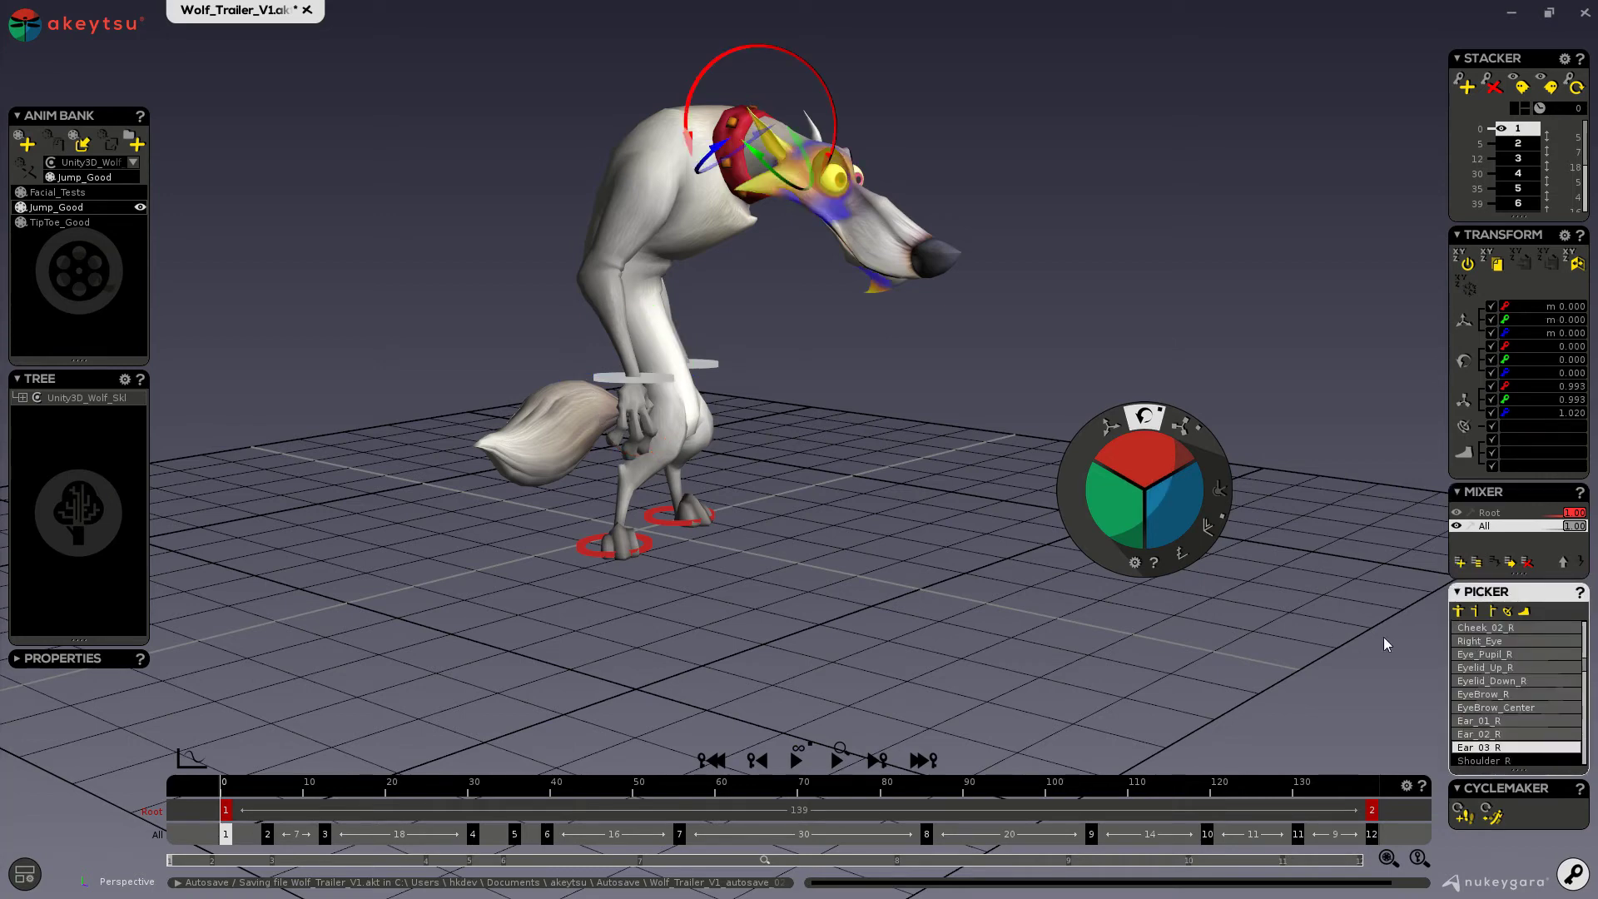
click(1460, 563)
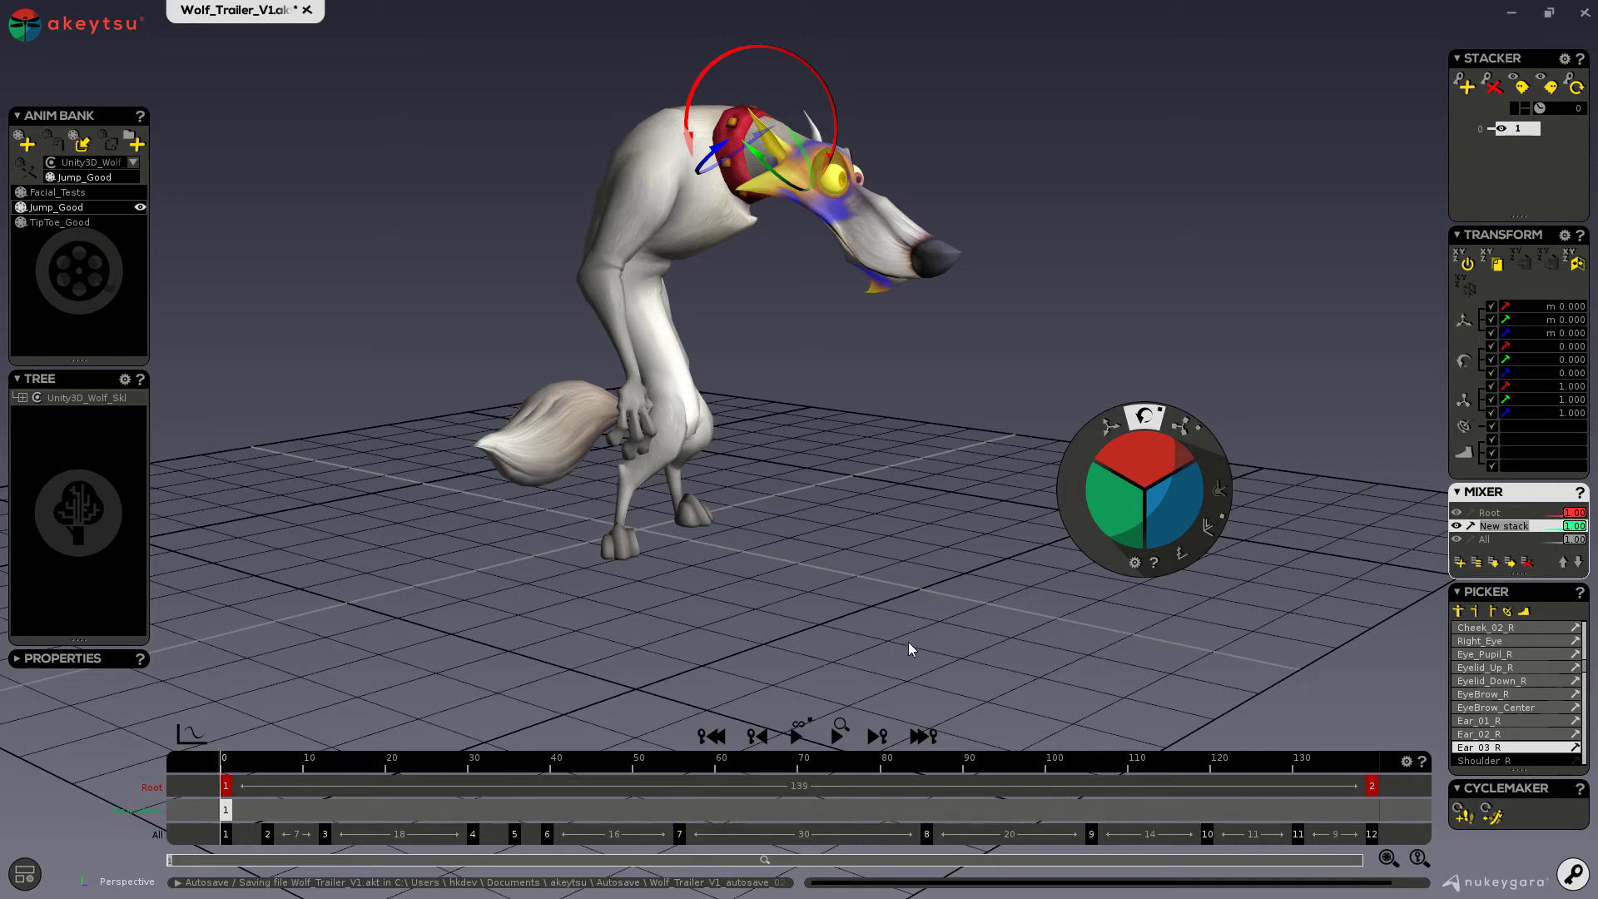
Rename New stack to 'face', then switch to All and back to face
click(1471, 530)
text(face)
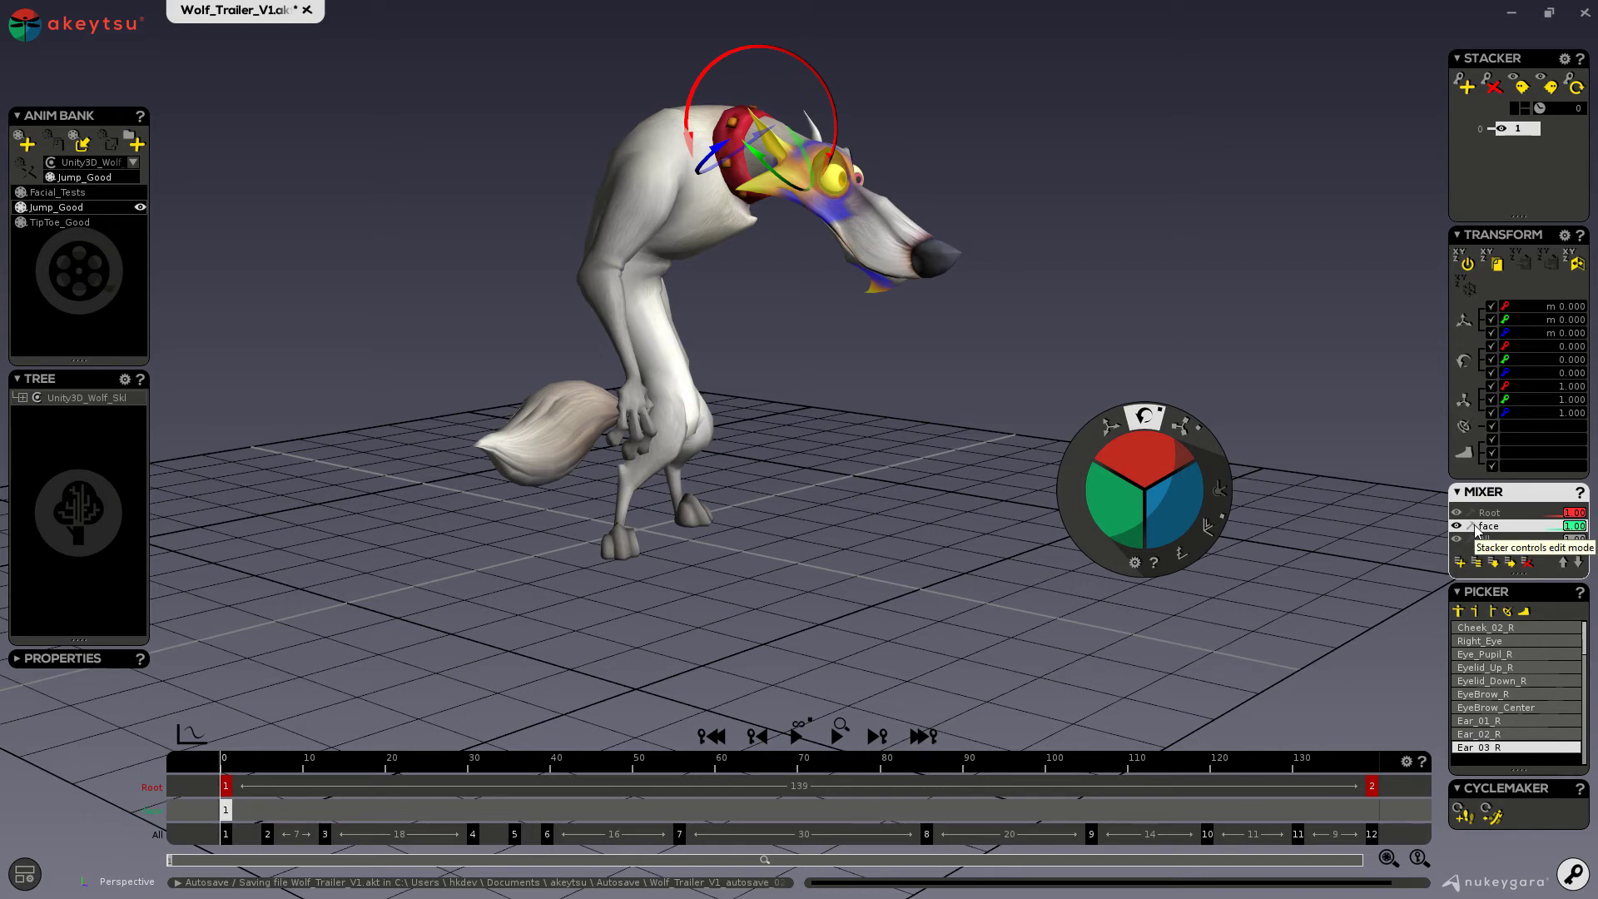
click(1508, 667)
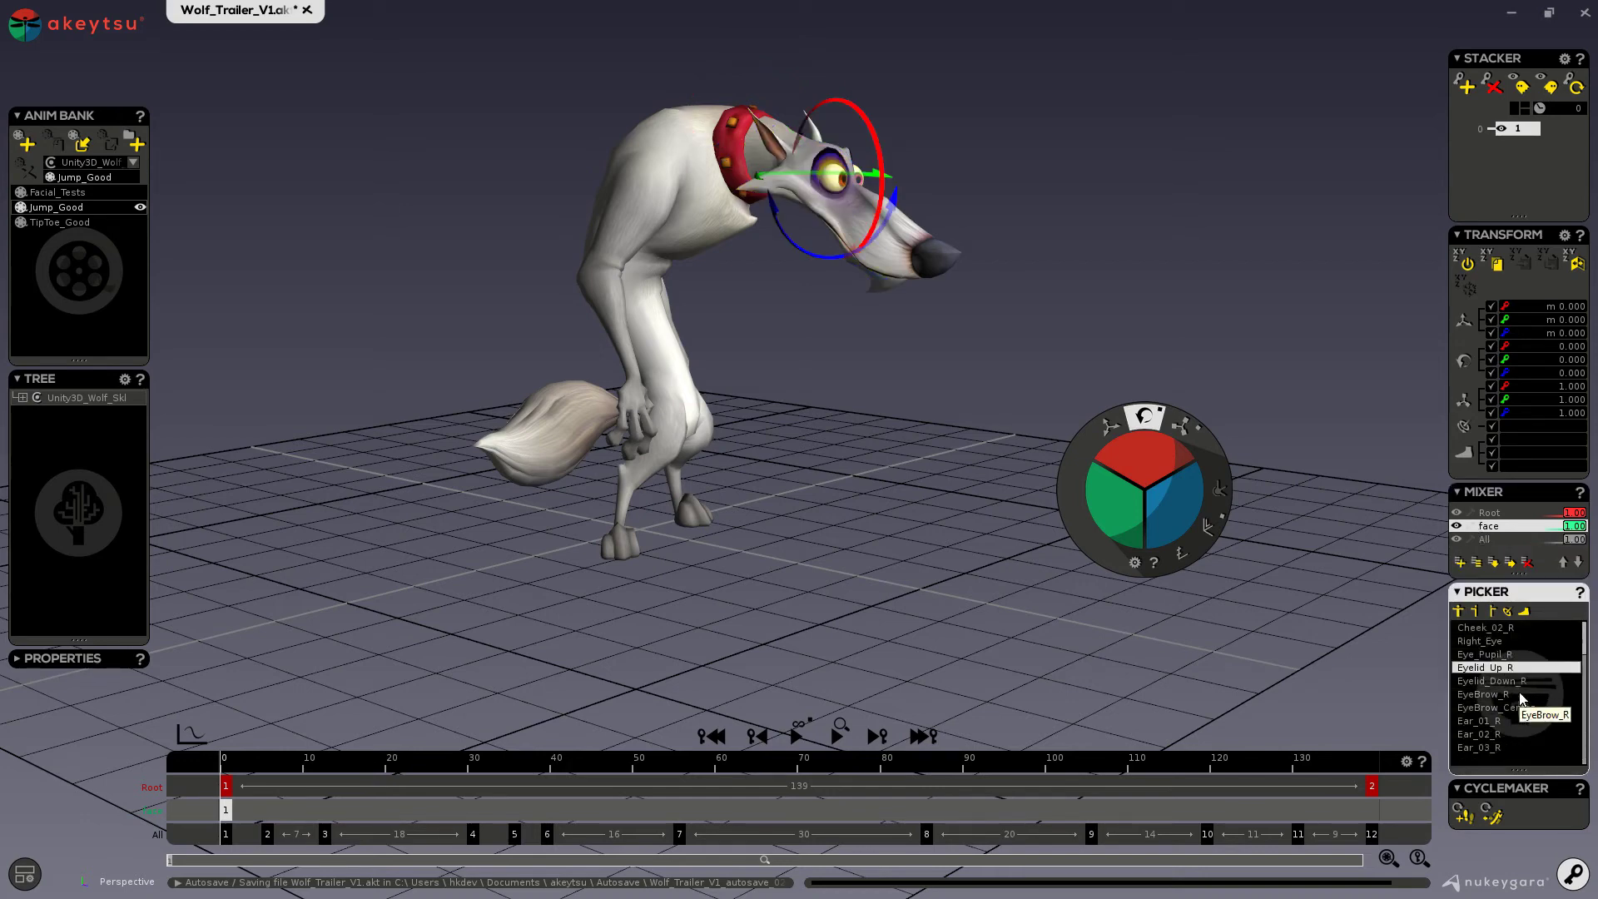
scroll(1520, 703, up, 1)
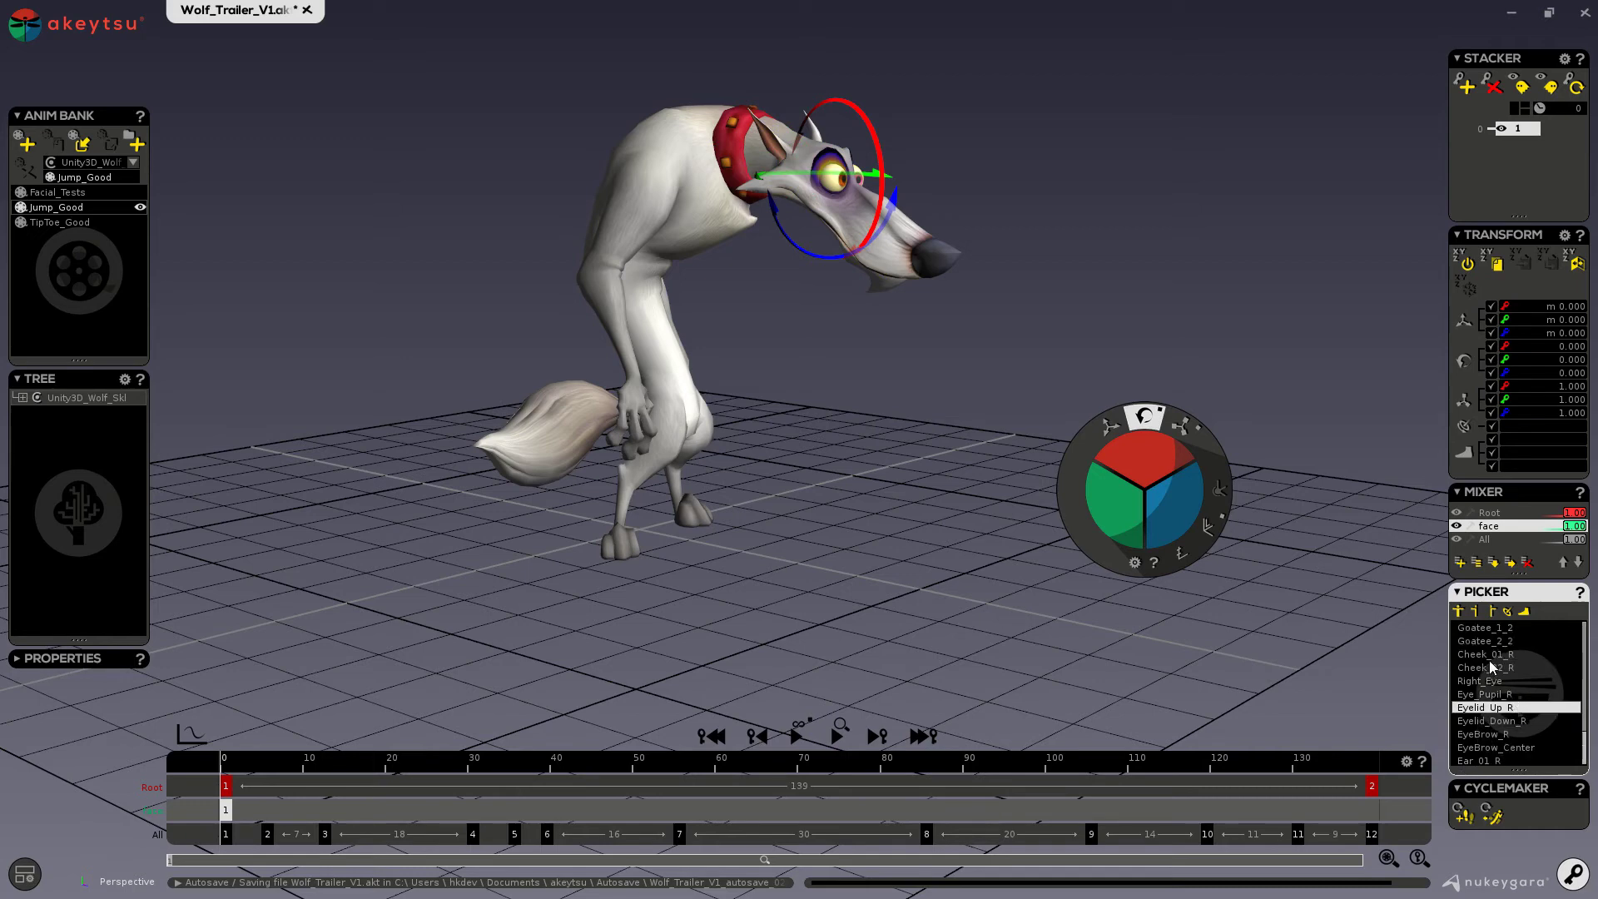
click(1489, 540)
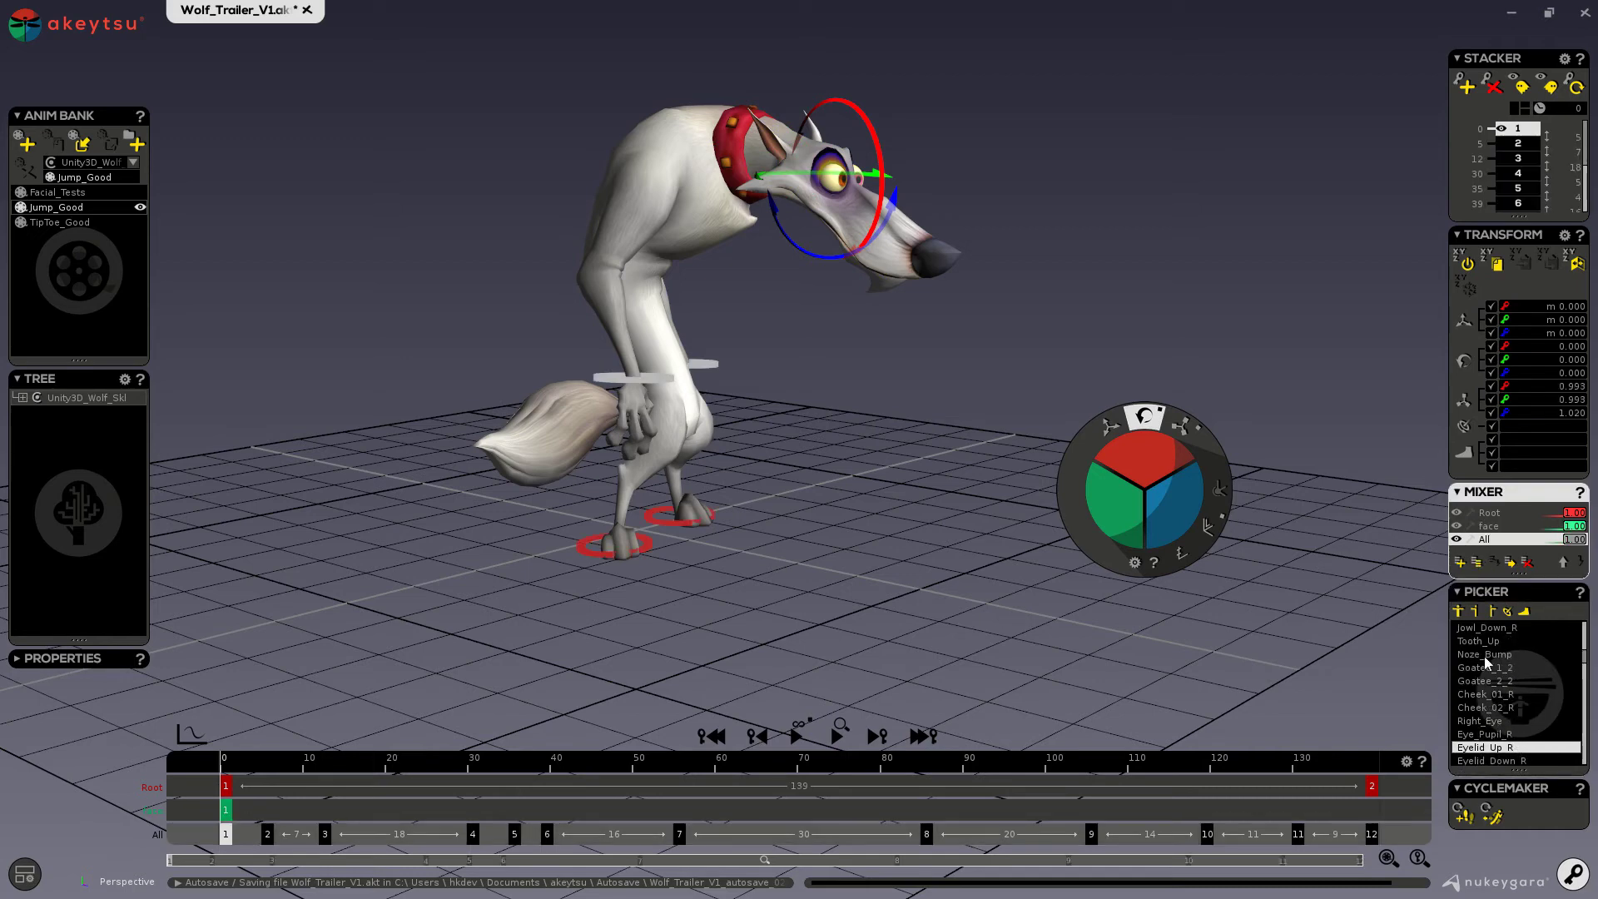
click(1487, 530)
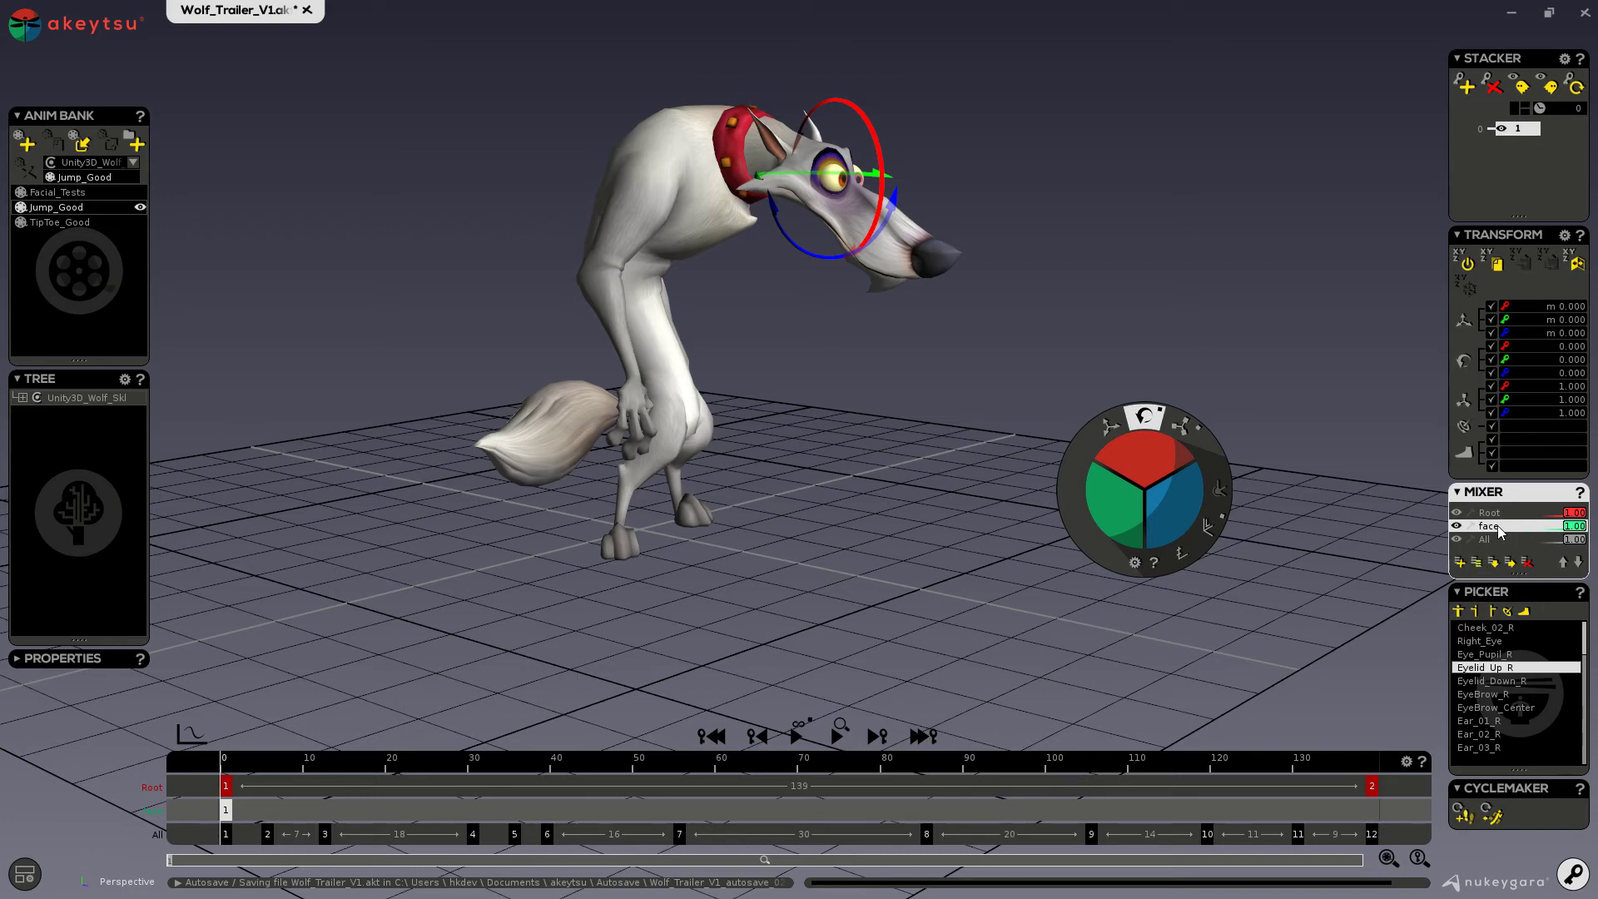
Extract a face_02 stacker, merge face into it, then select Right_Eye and Goatee_1_2
click(1477, 564)
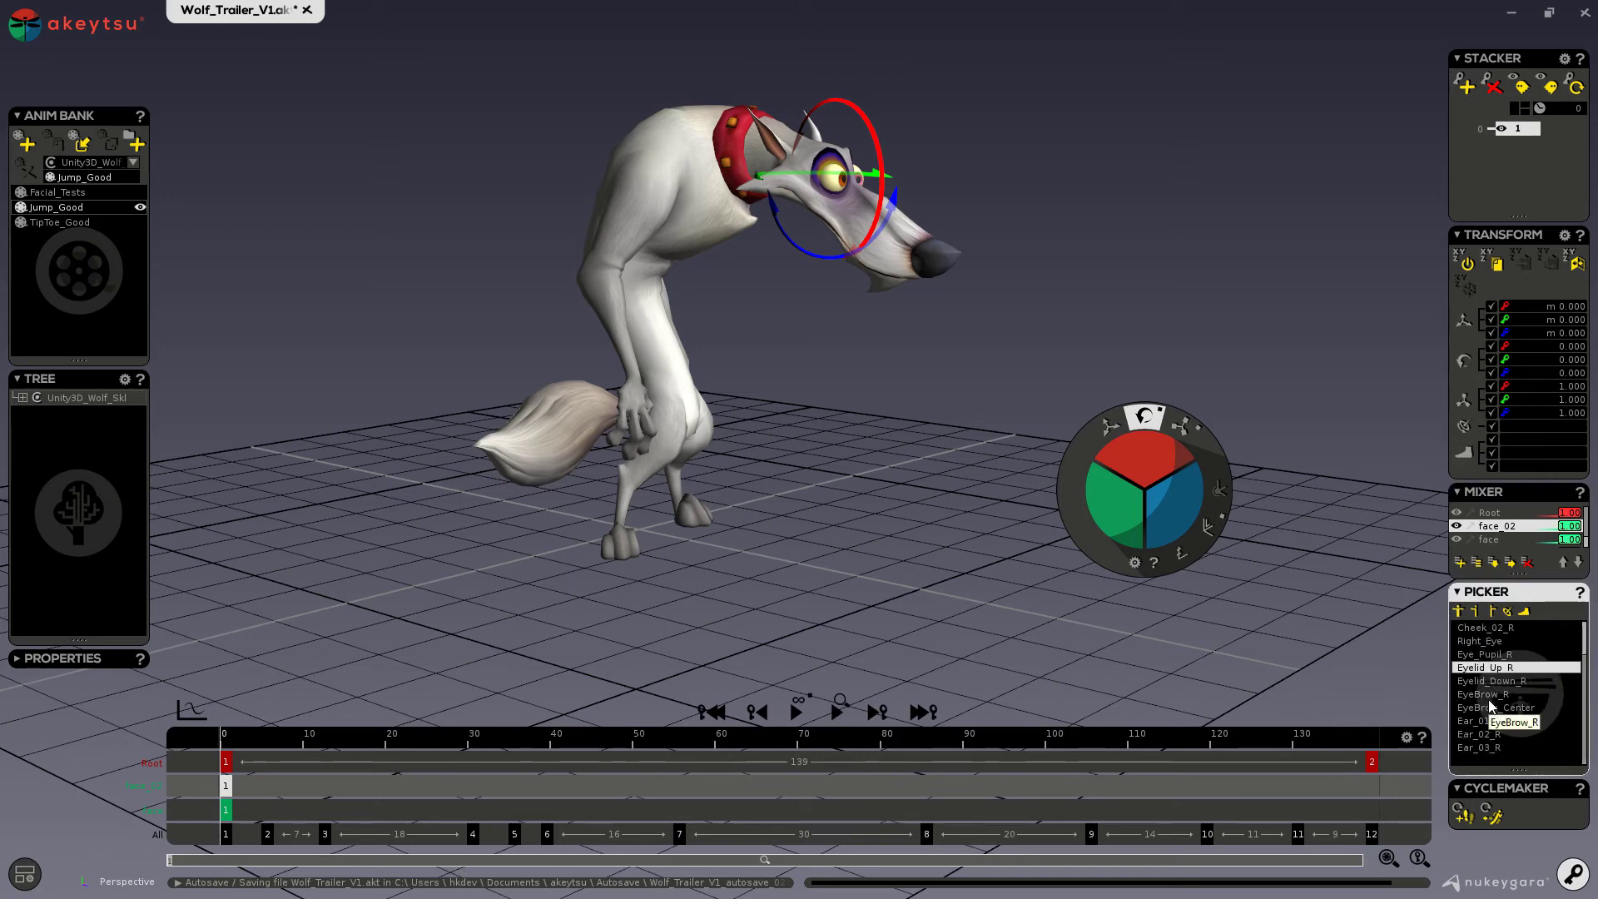
click(1495, 567)
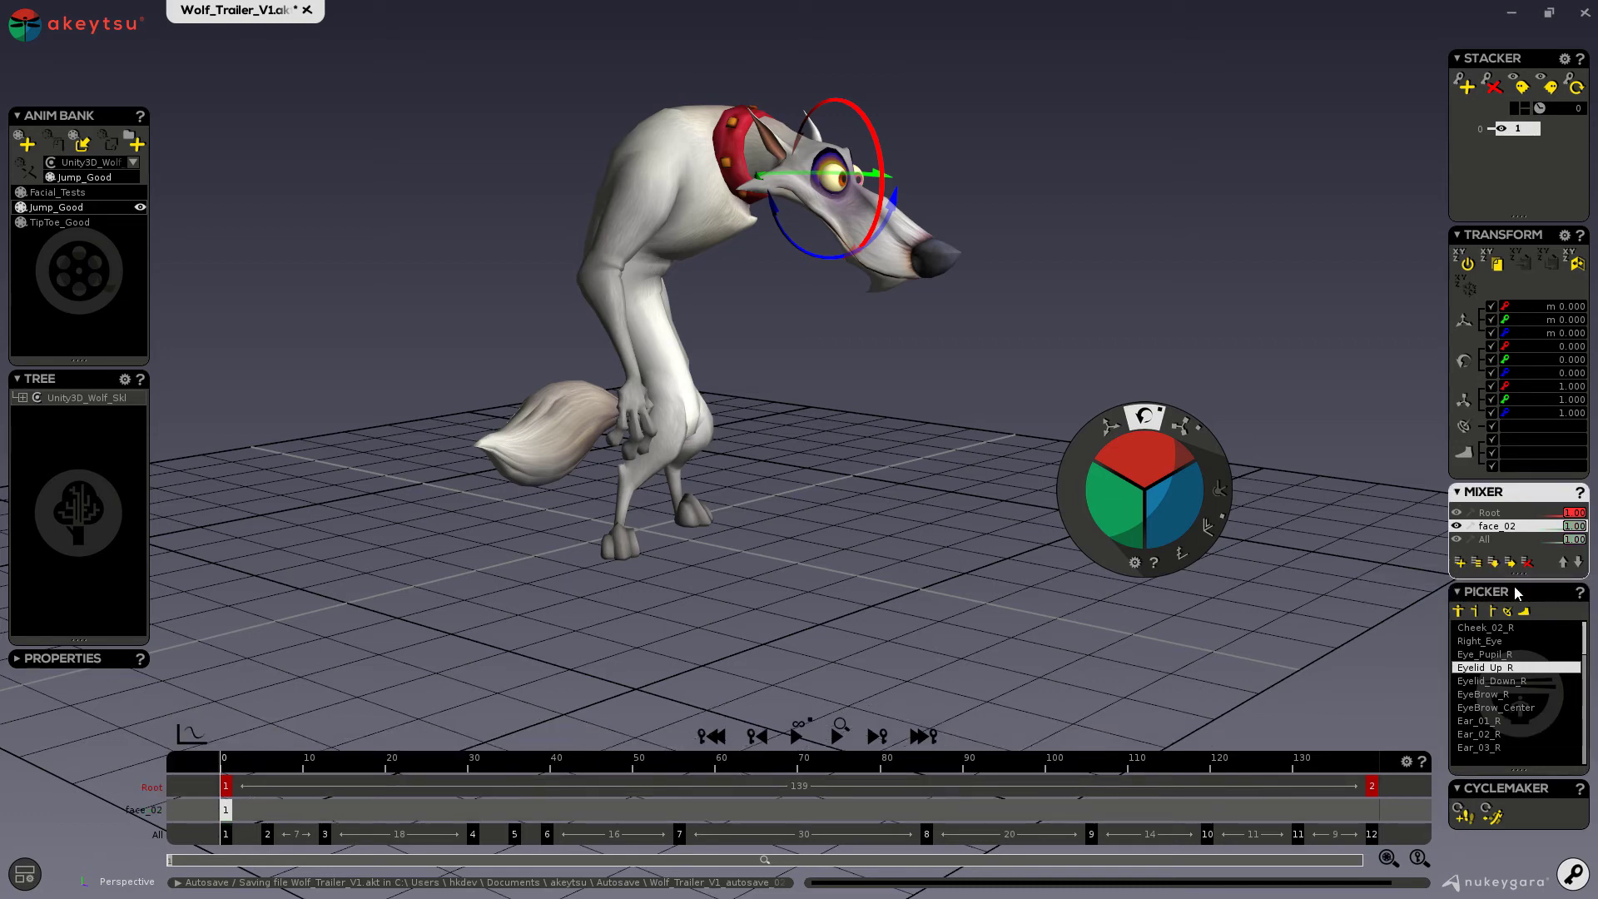
click(1484, 642)
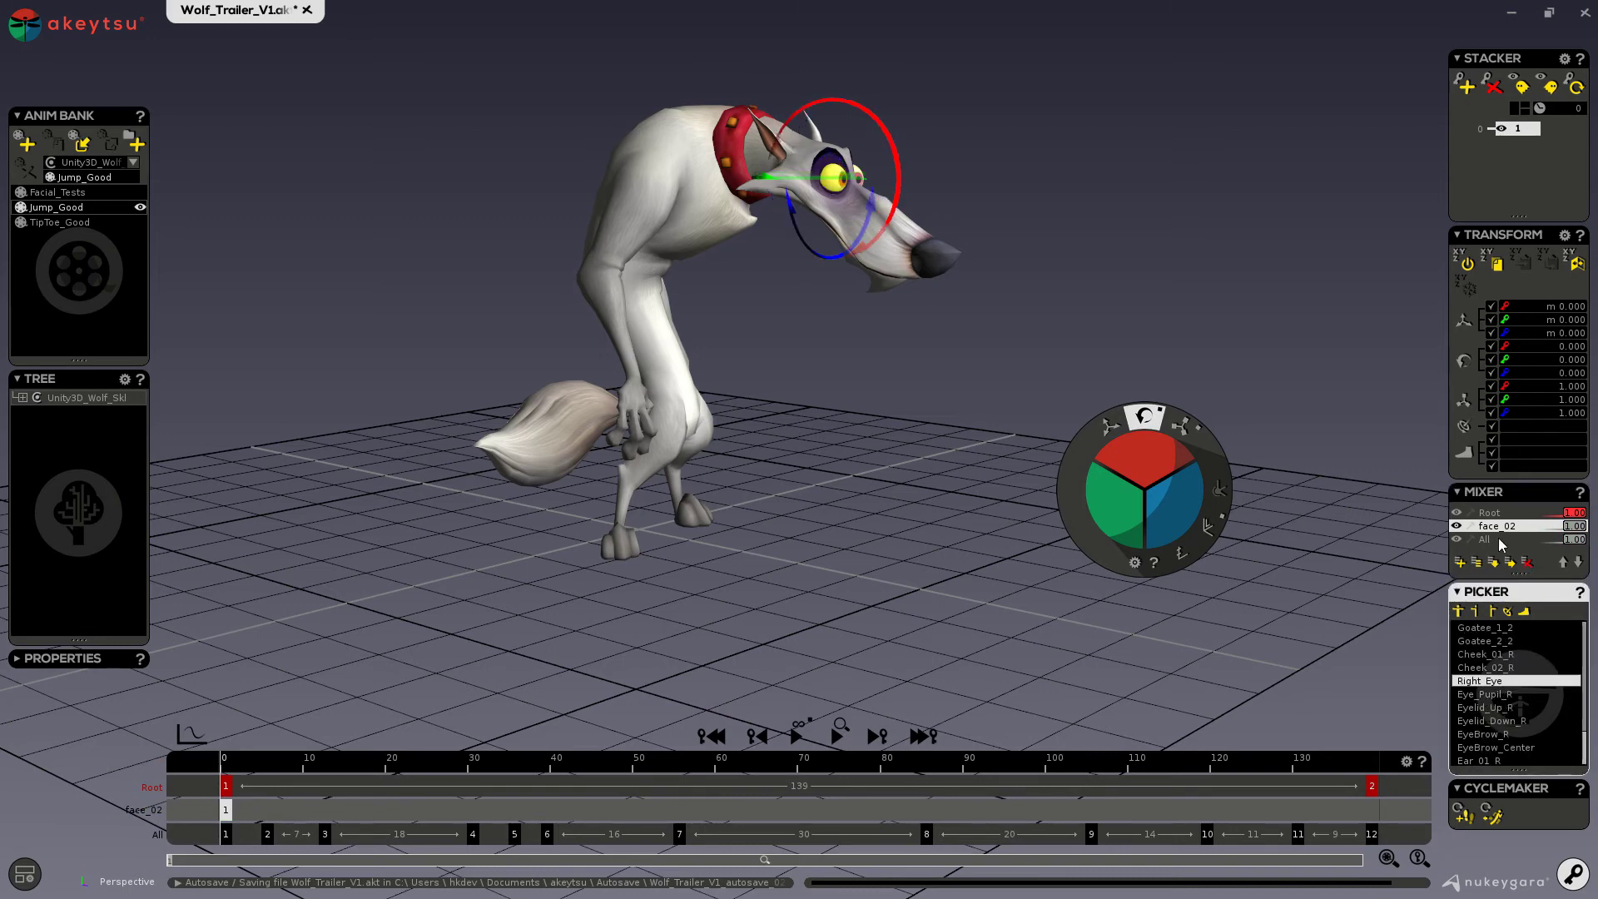
click(1494, 631)
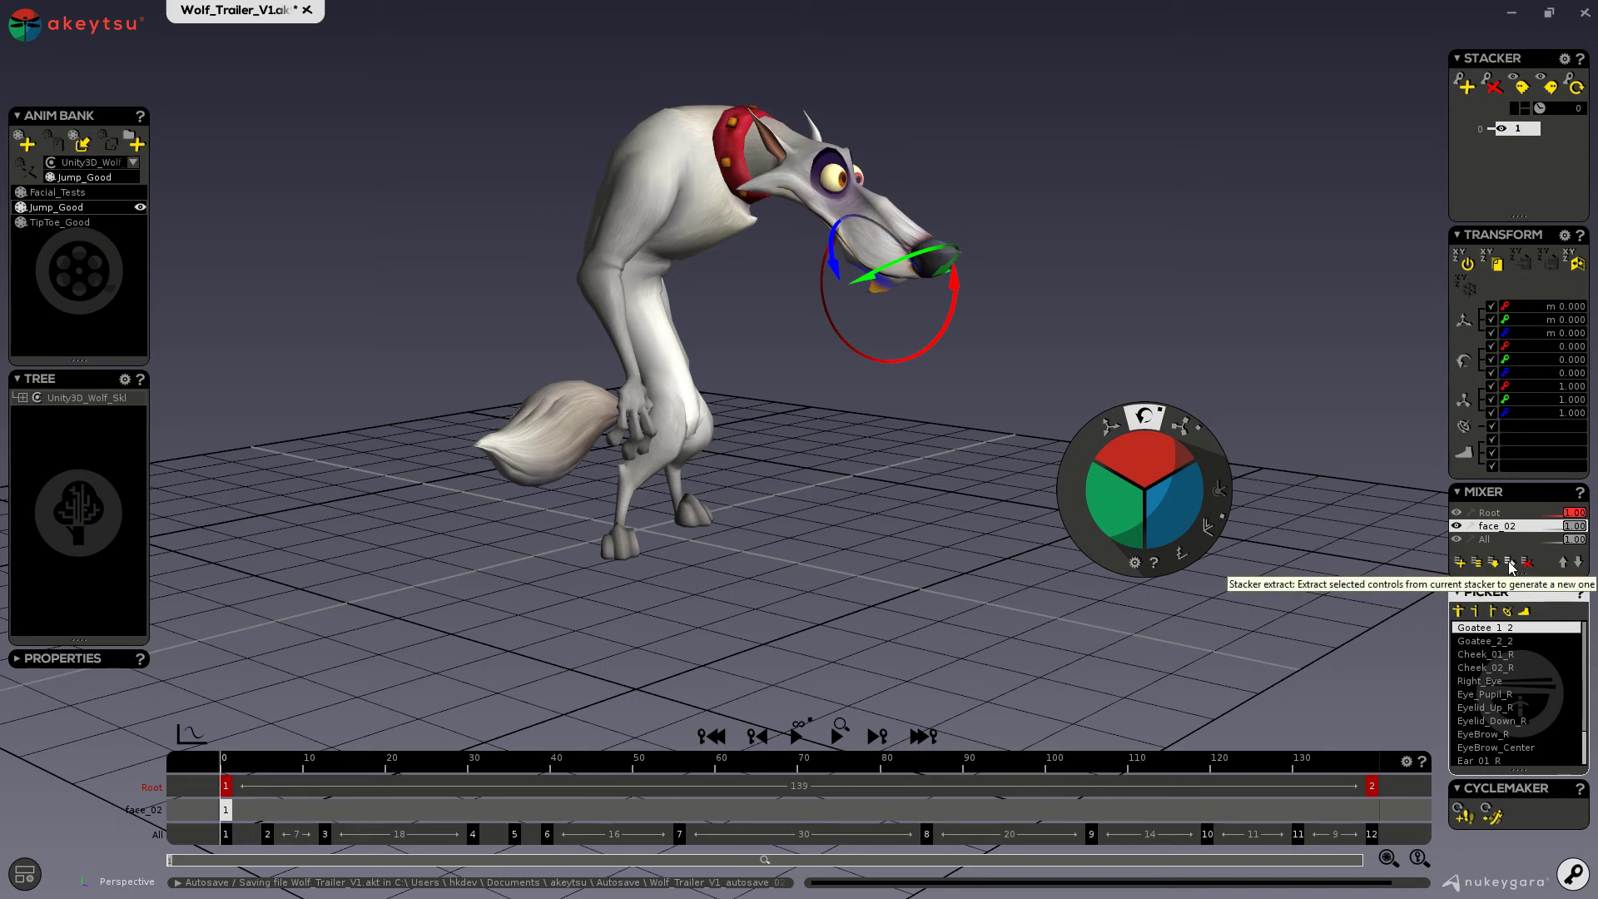
From the All stacker, extract the Pelvis through Upper_Chest_02 bones into a new Pelvis stacker
click(1486, 541)
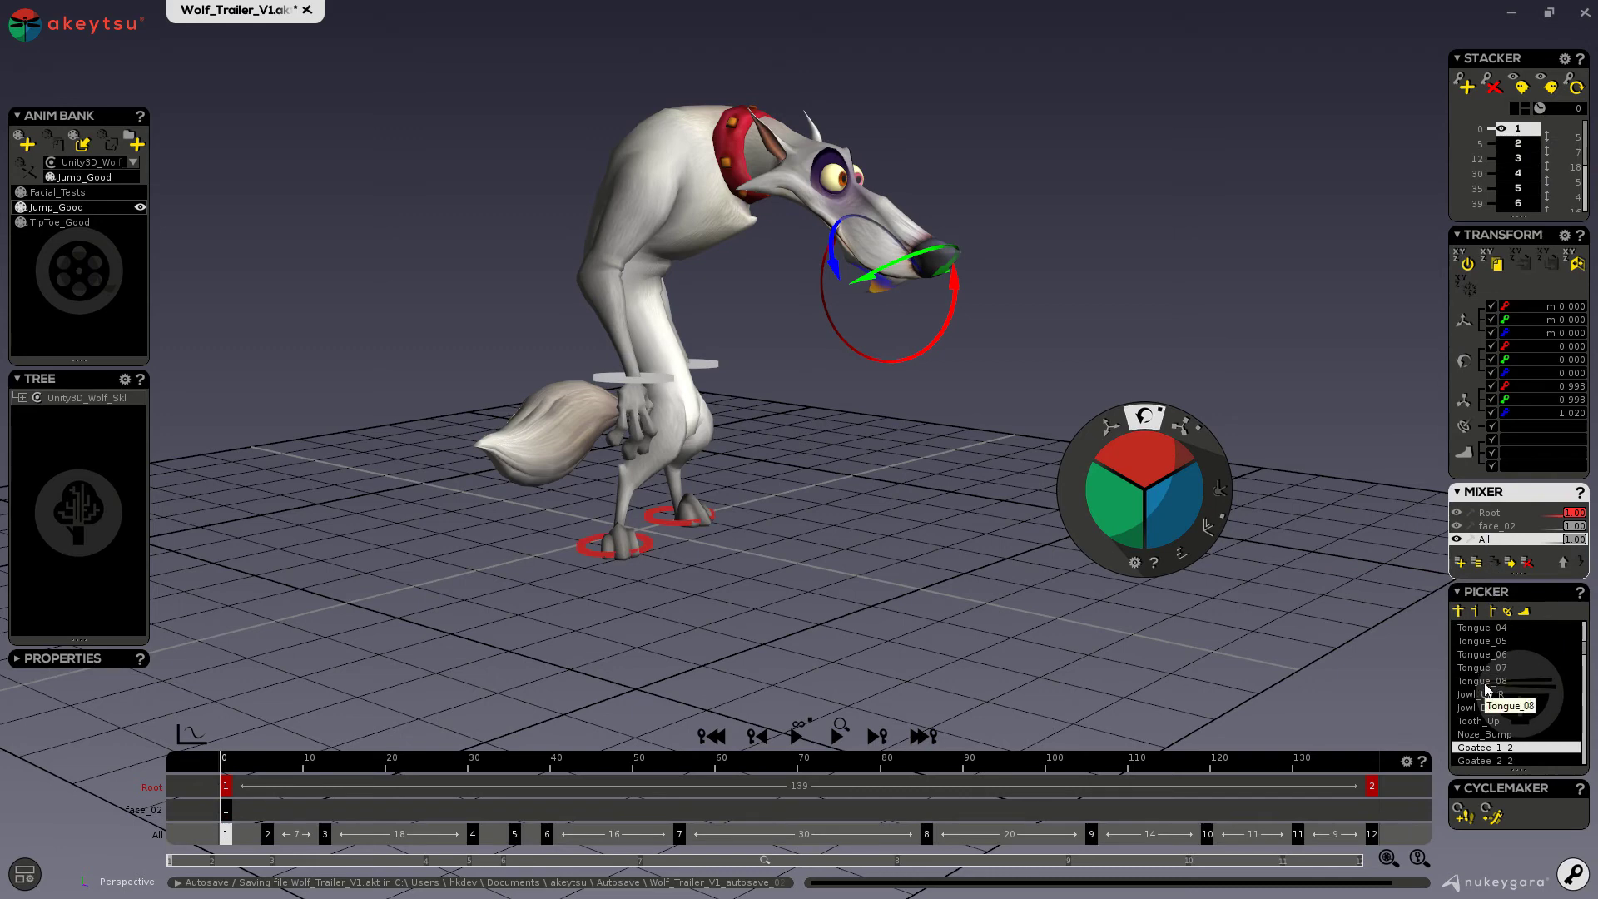
scroll(1489, 721, up, 3)
scroll(1489, 716, up, 2)
click(1475, 629)
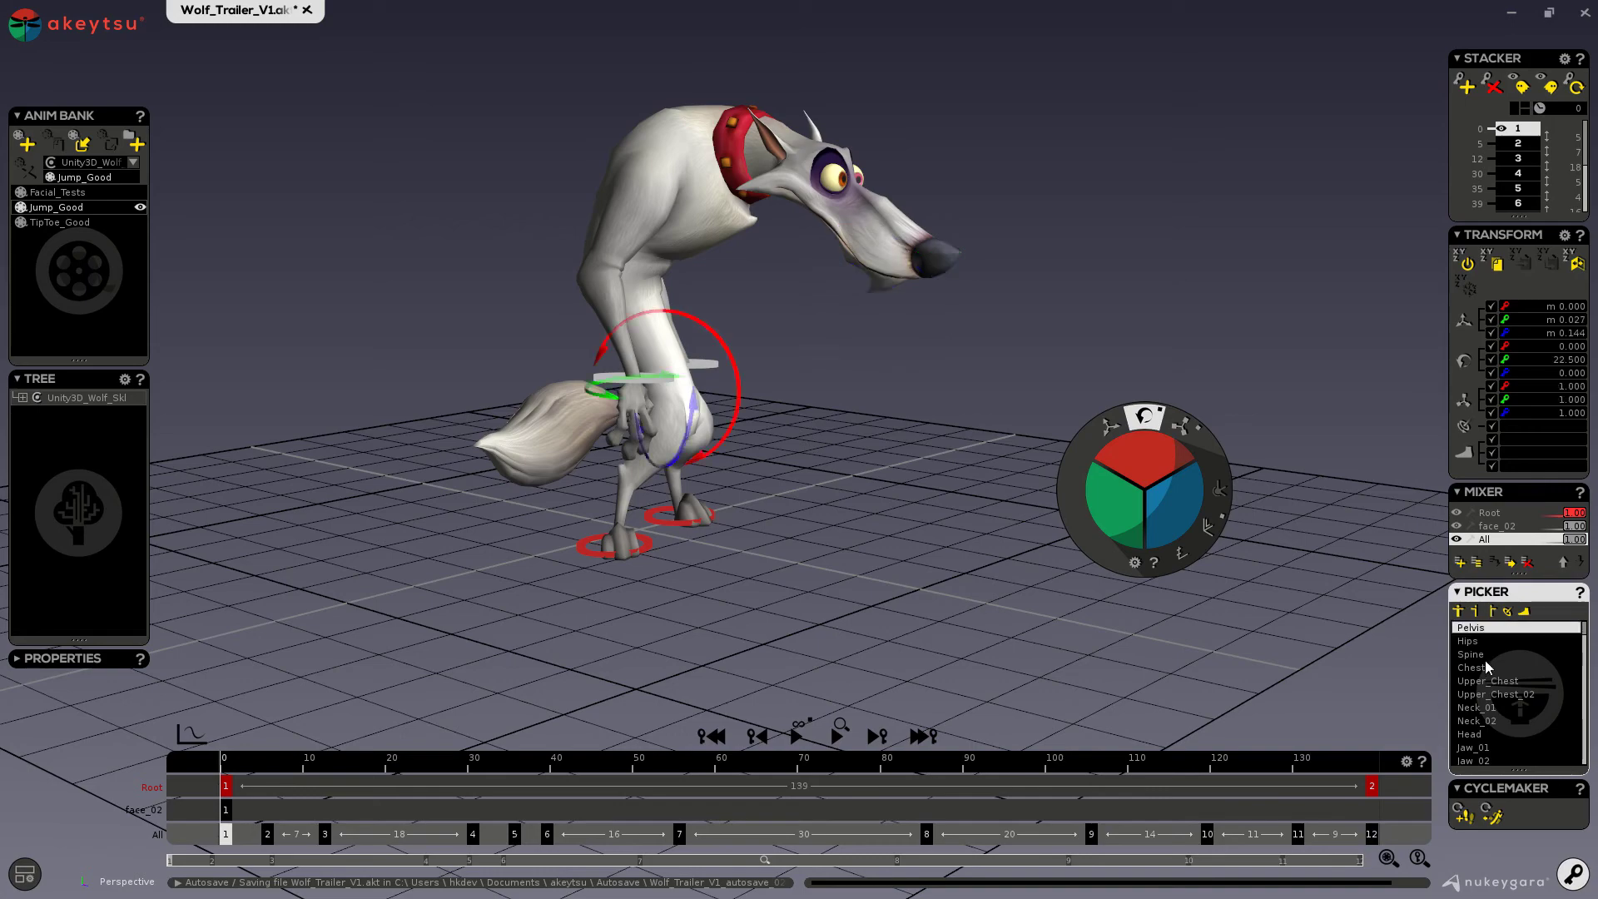
shift+click(1487, 694)
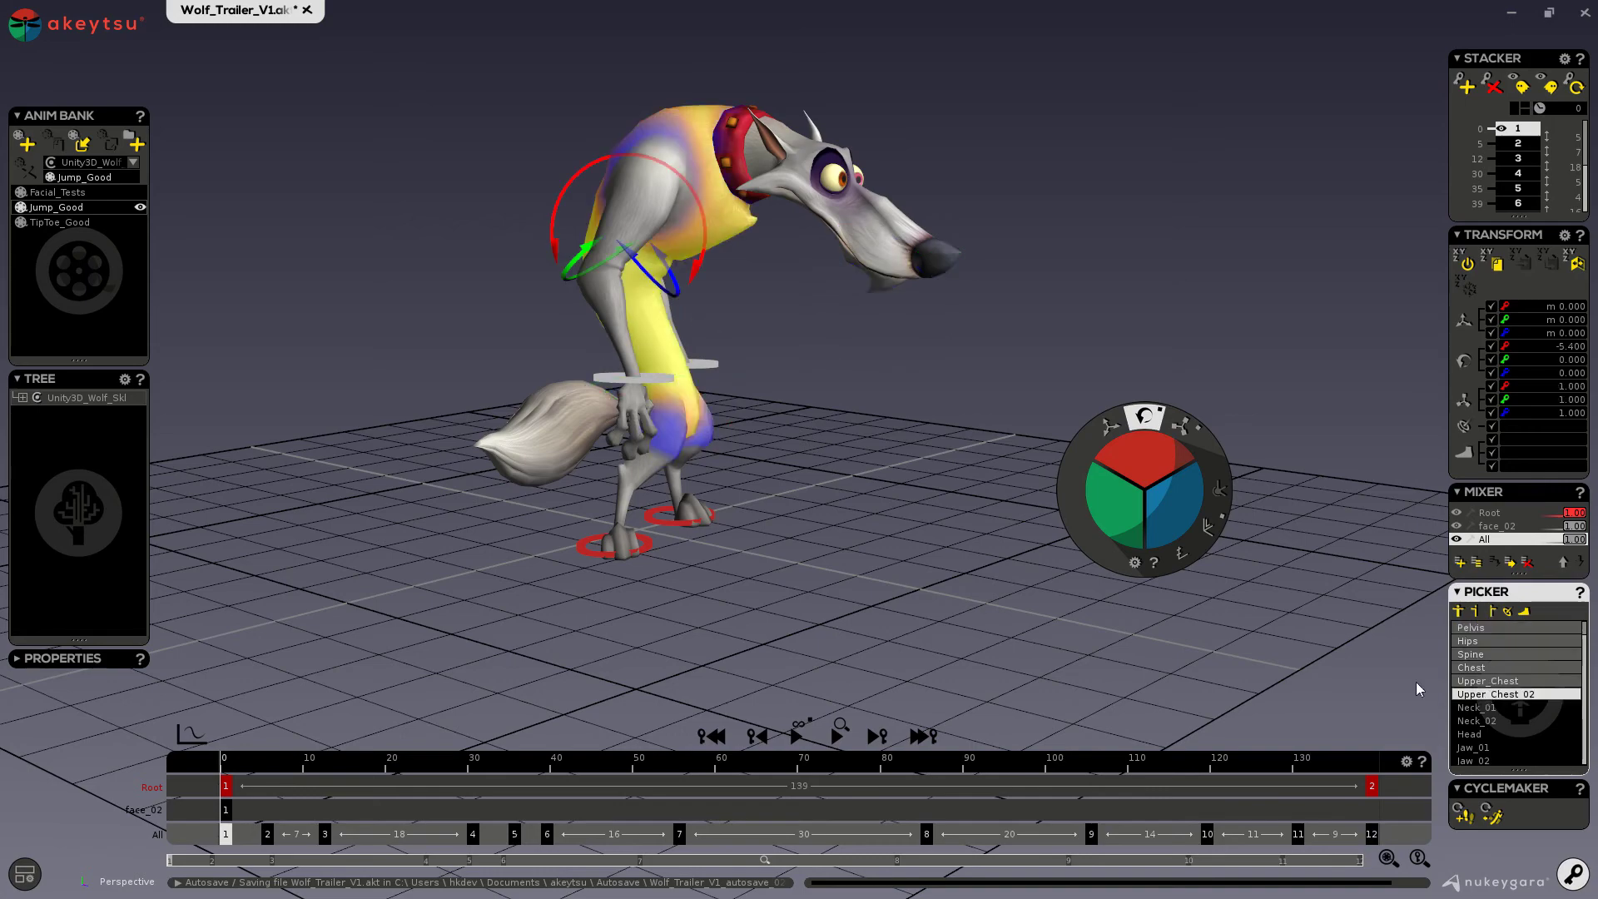
middle_drag(989, 589, 801, 603)
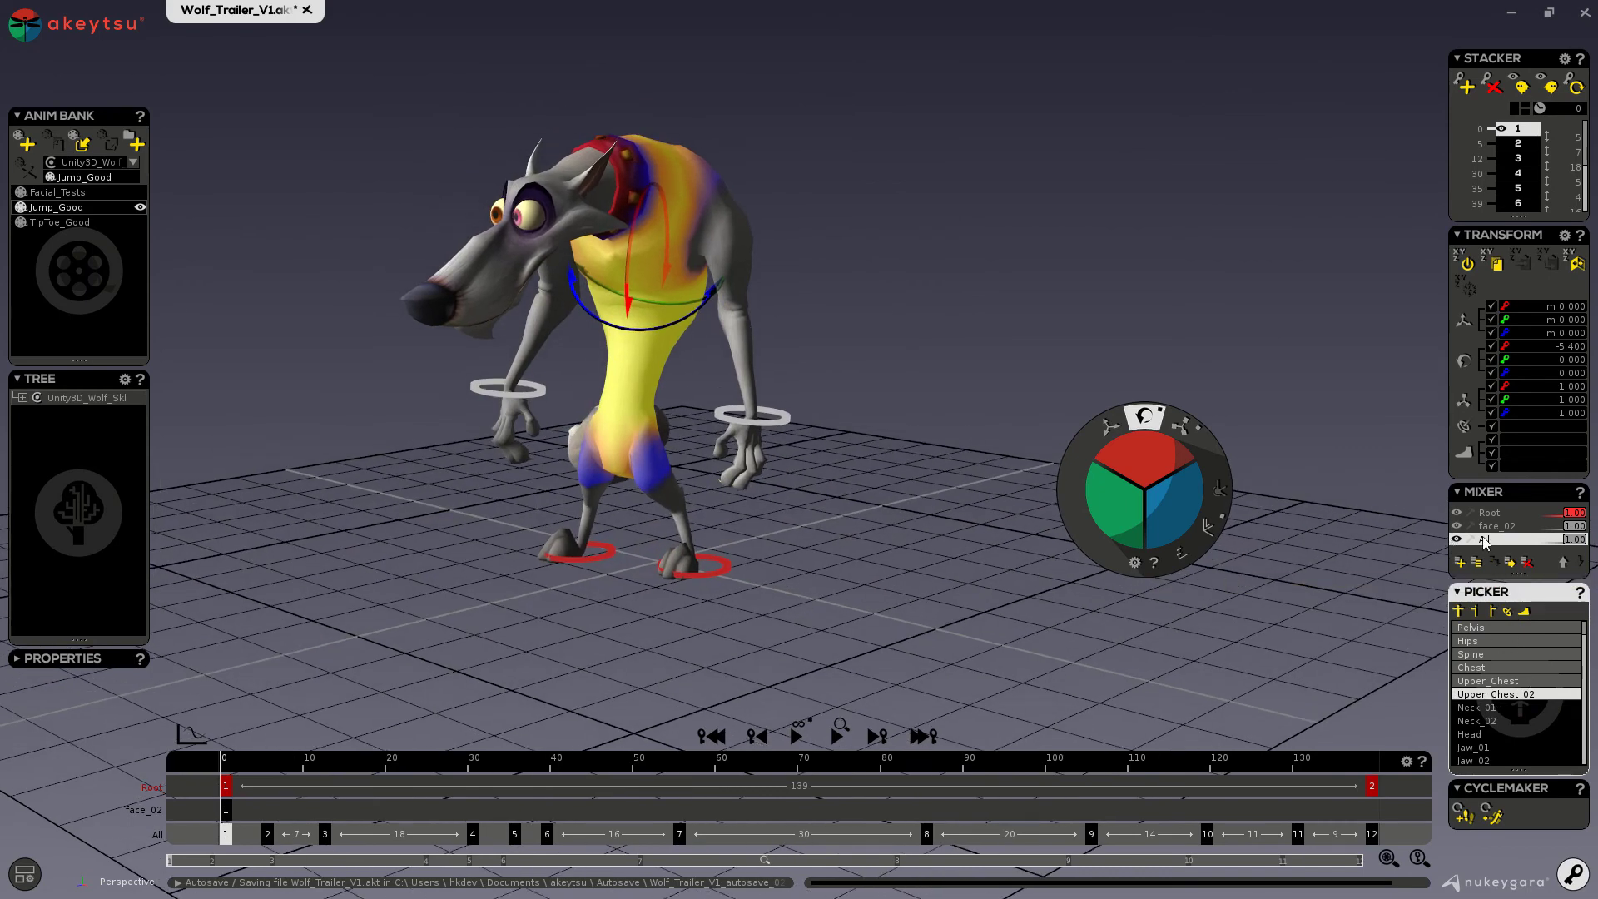
click(1509, 563)
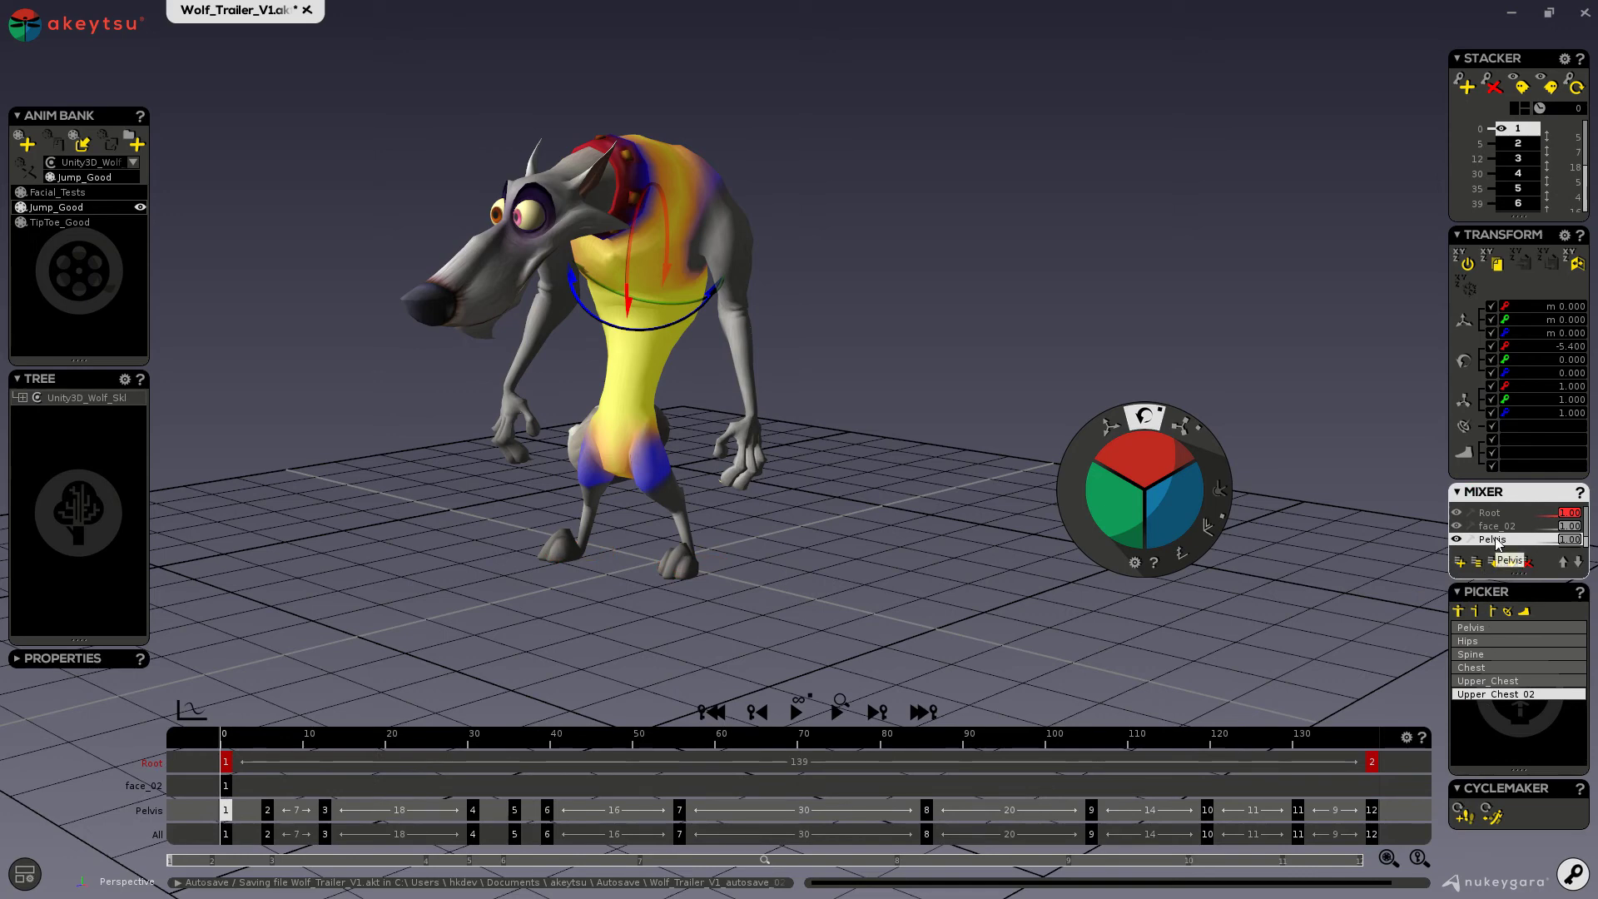
Compare the new Pelvis stacker with All, then reselect the Pelvis stacker
click(1476, 627)
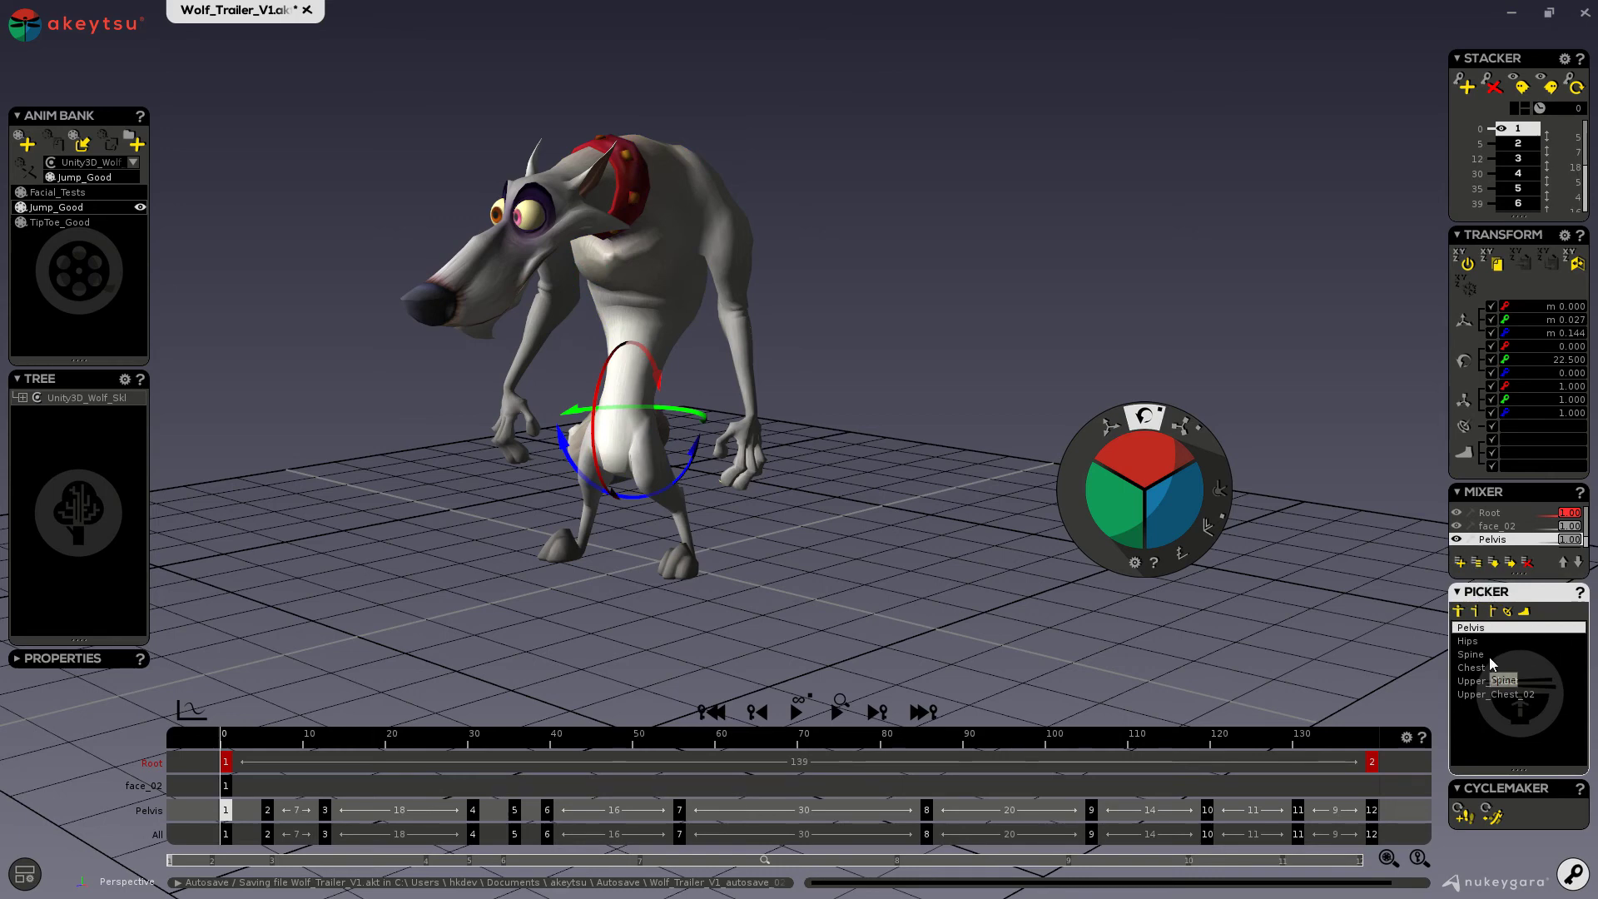
scroll(1490, 541, down, 1)
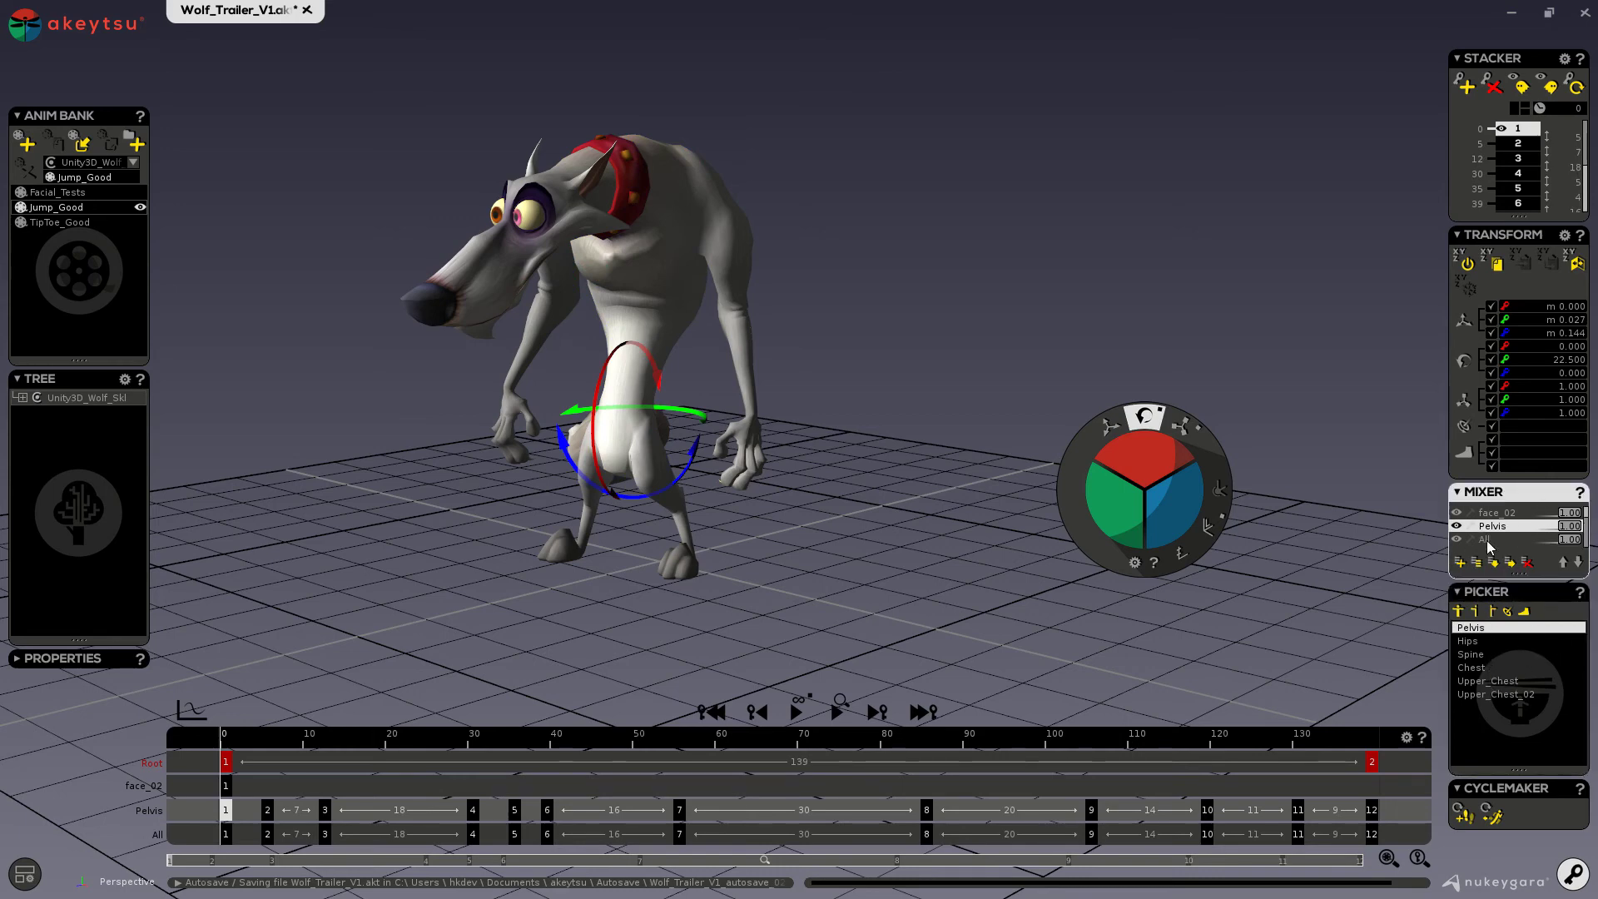
click(1487, 541)
scroll(1477, 675, down, 2)
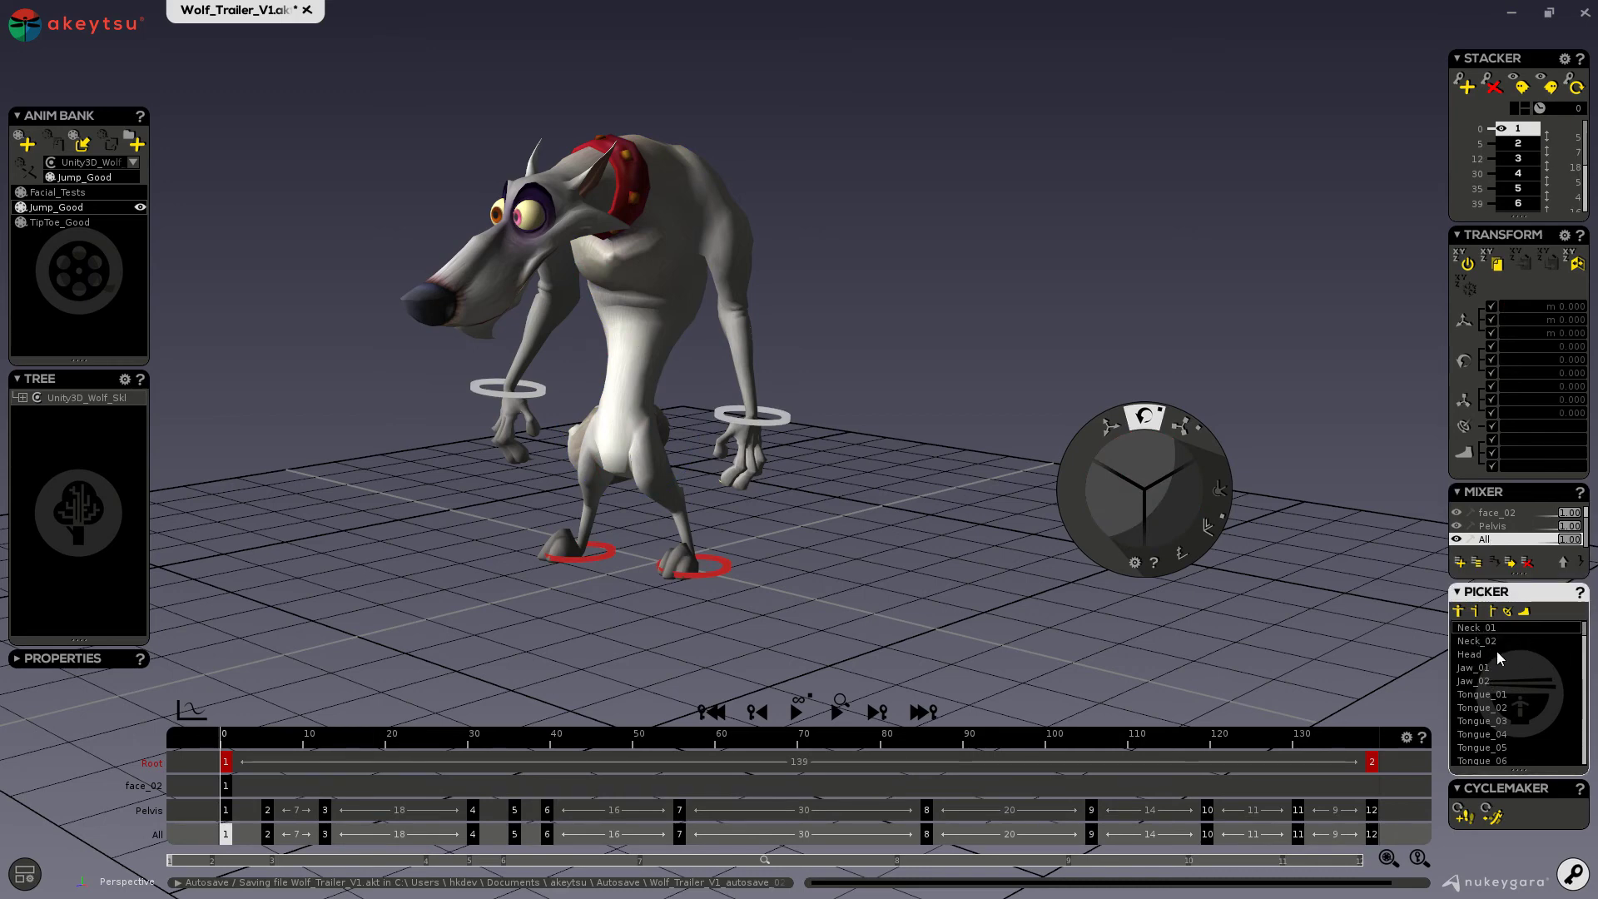
click(1493, 526)
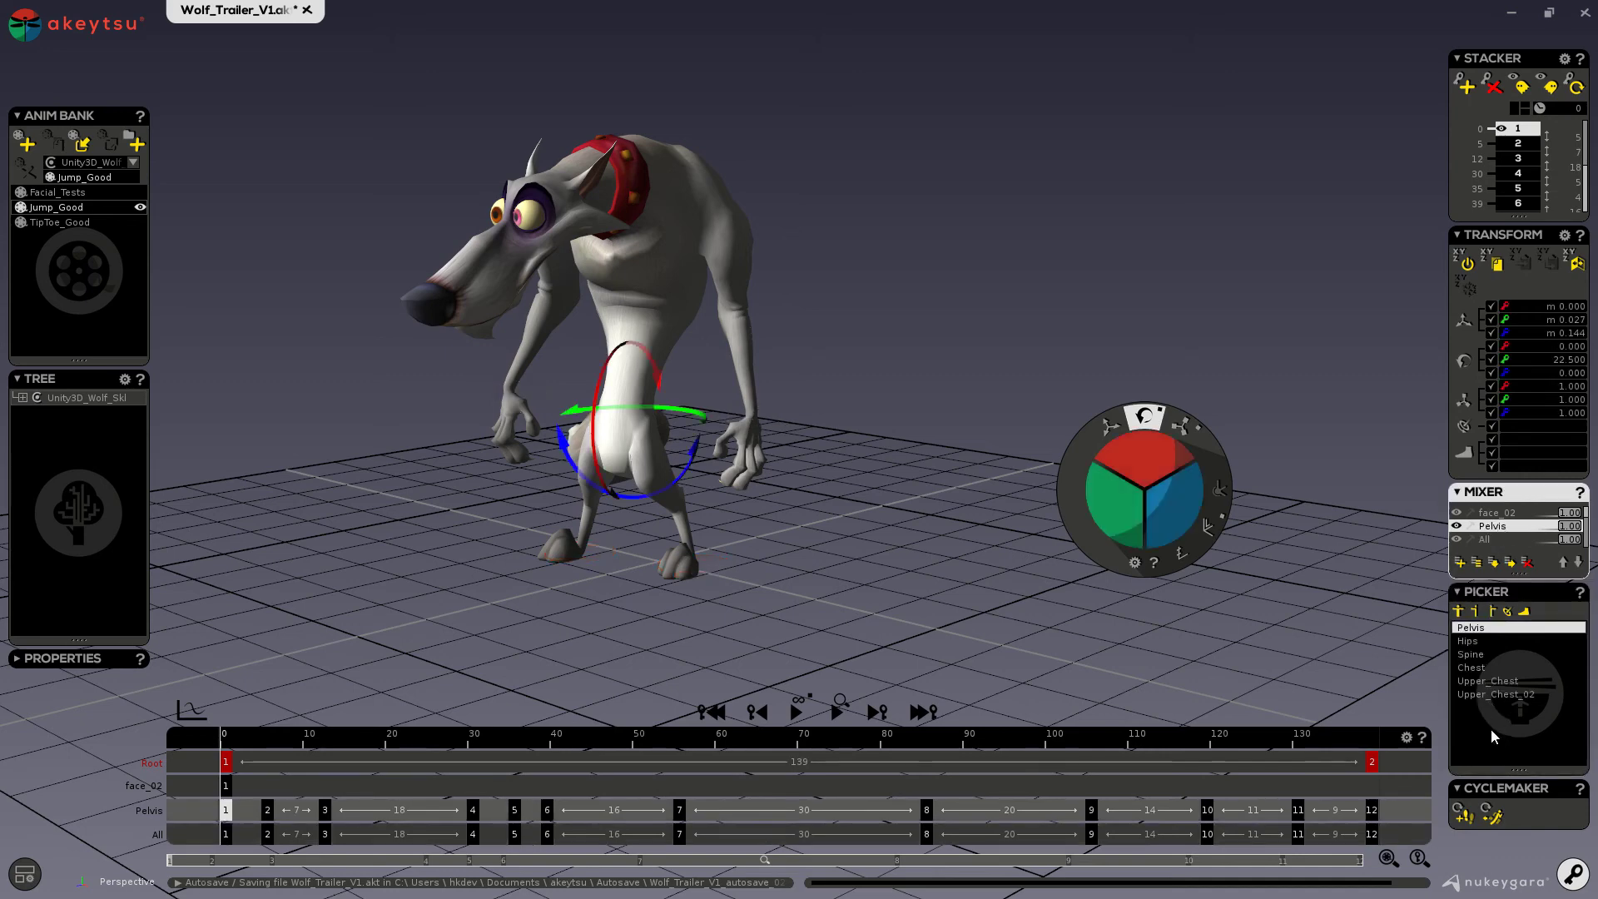
From the All stacker, extract the Neck_01 through Jaw_02 bones into a new Neck_01 stacker
click(1490, 681)
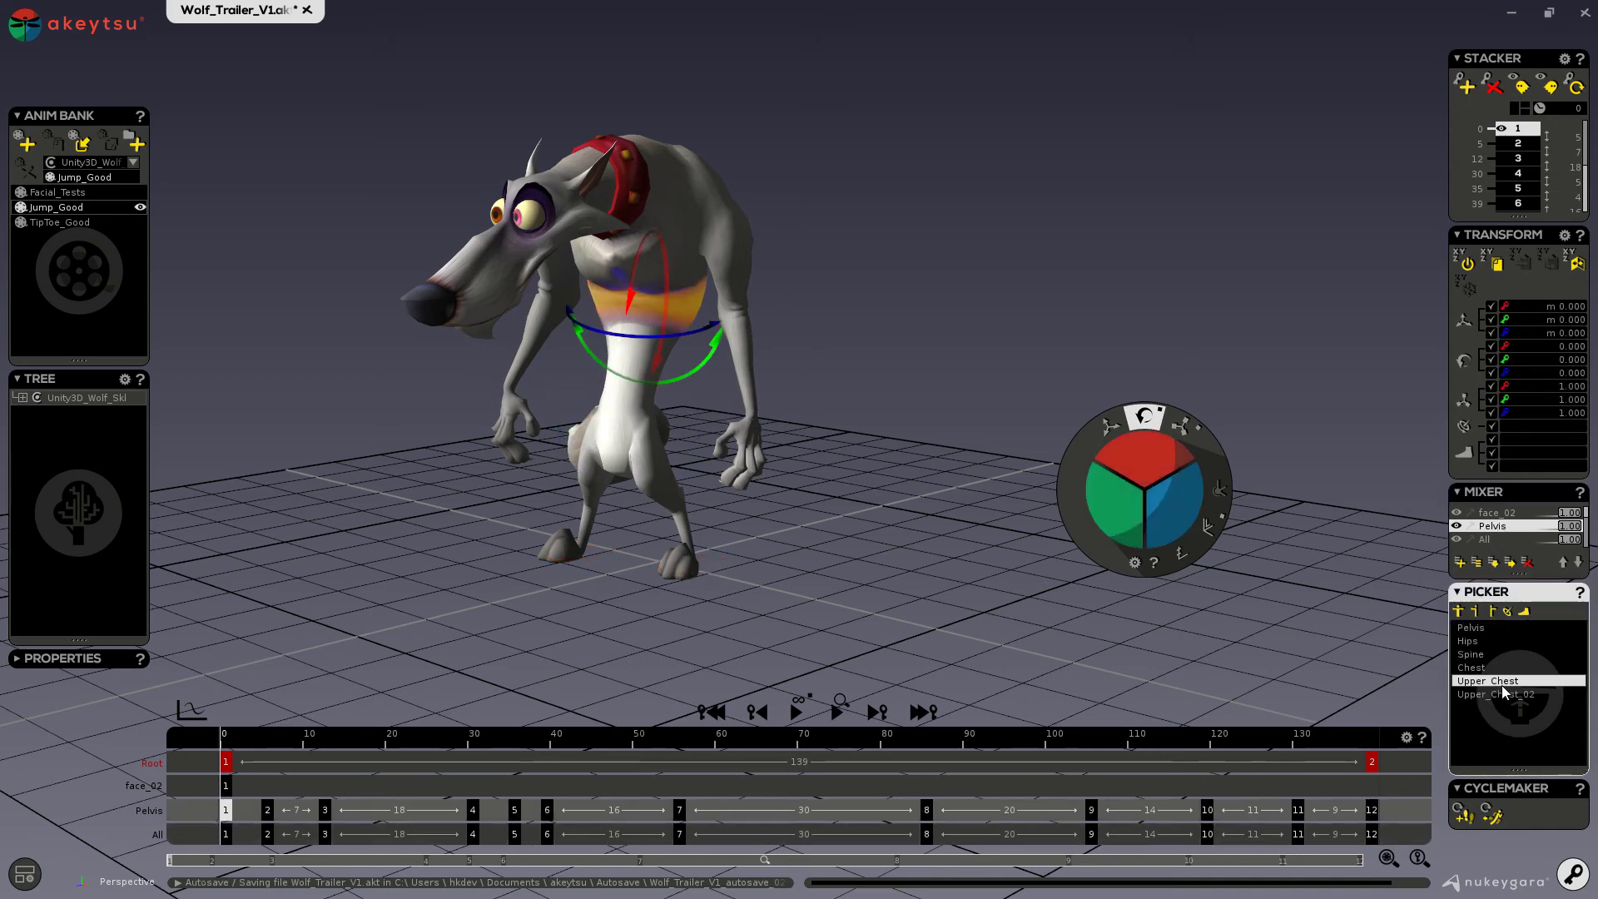
click(1490, 540)
click(1489, 631)
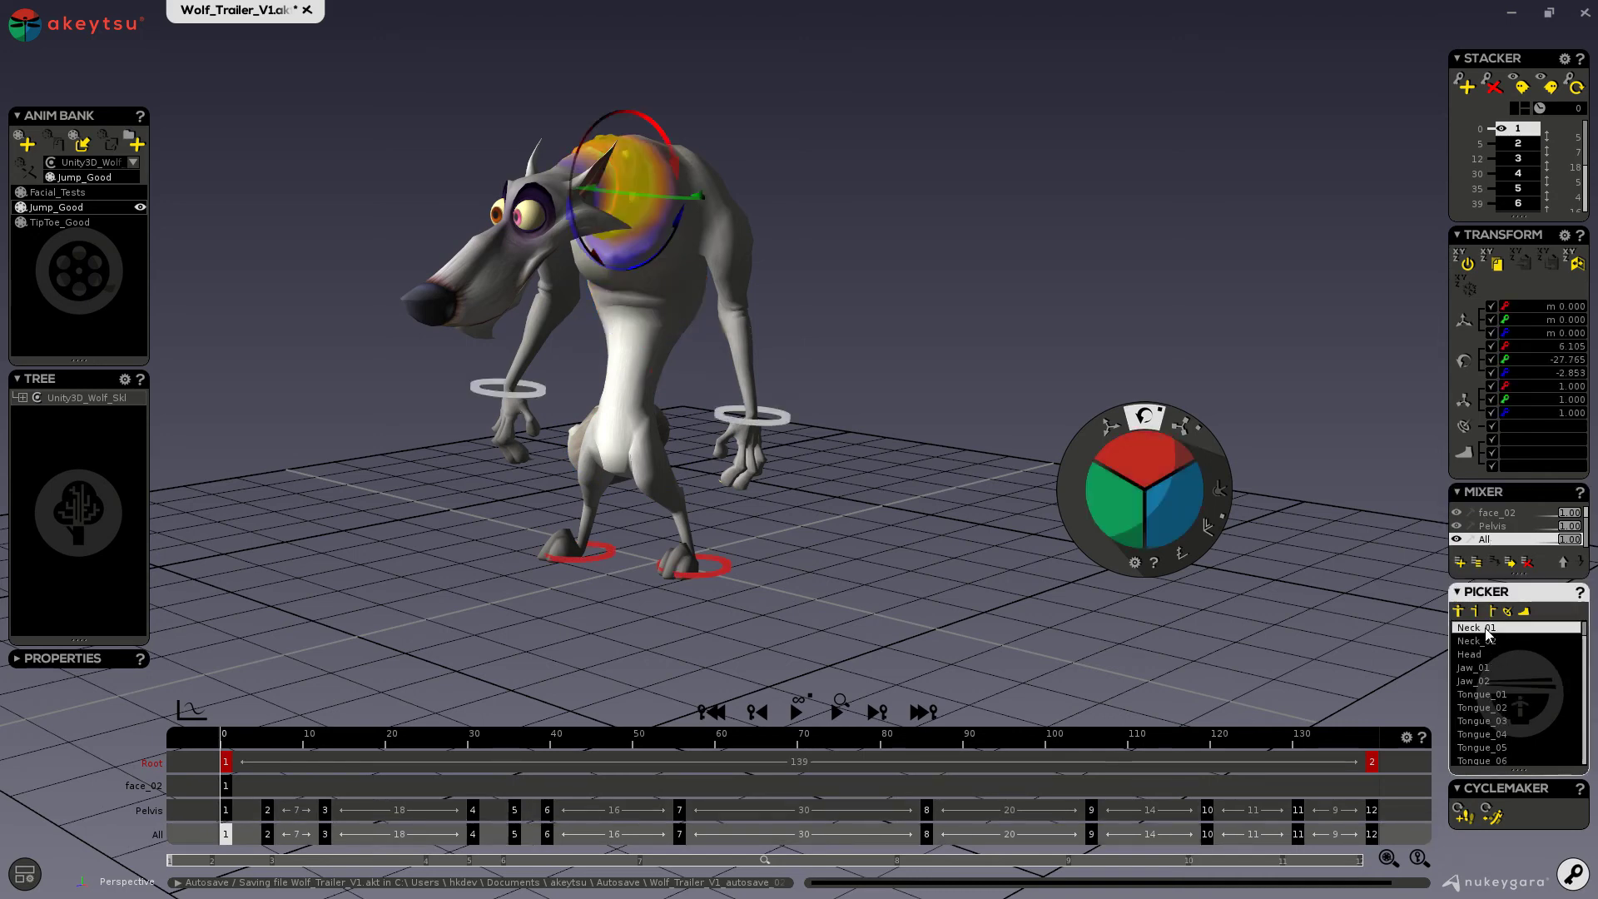
shift+click(1465, 681)
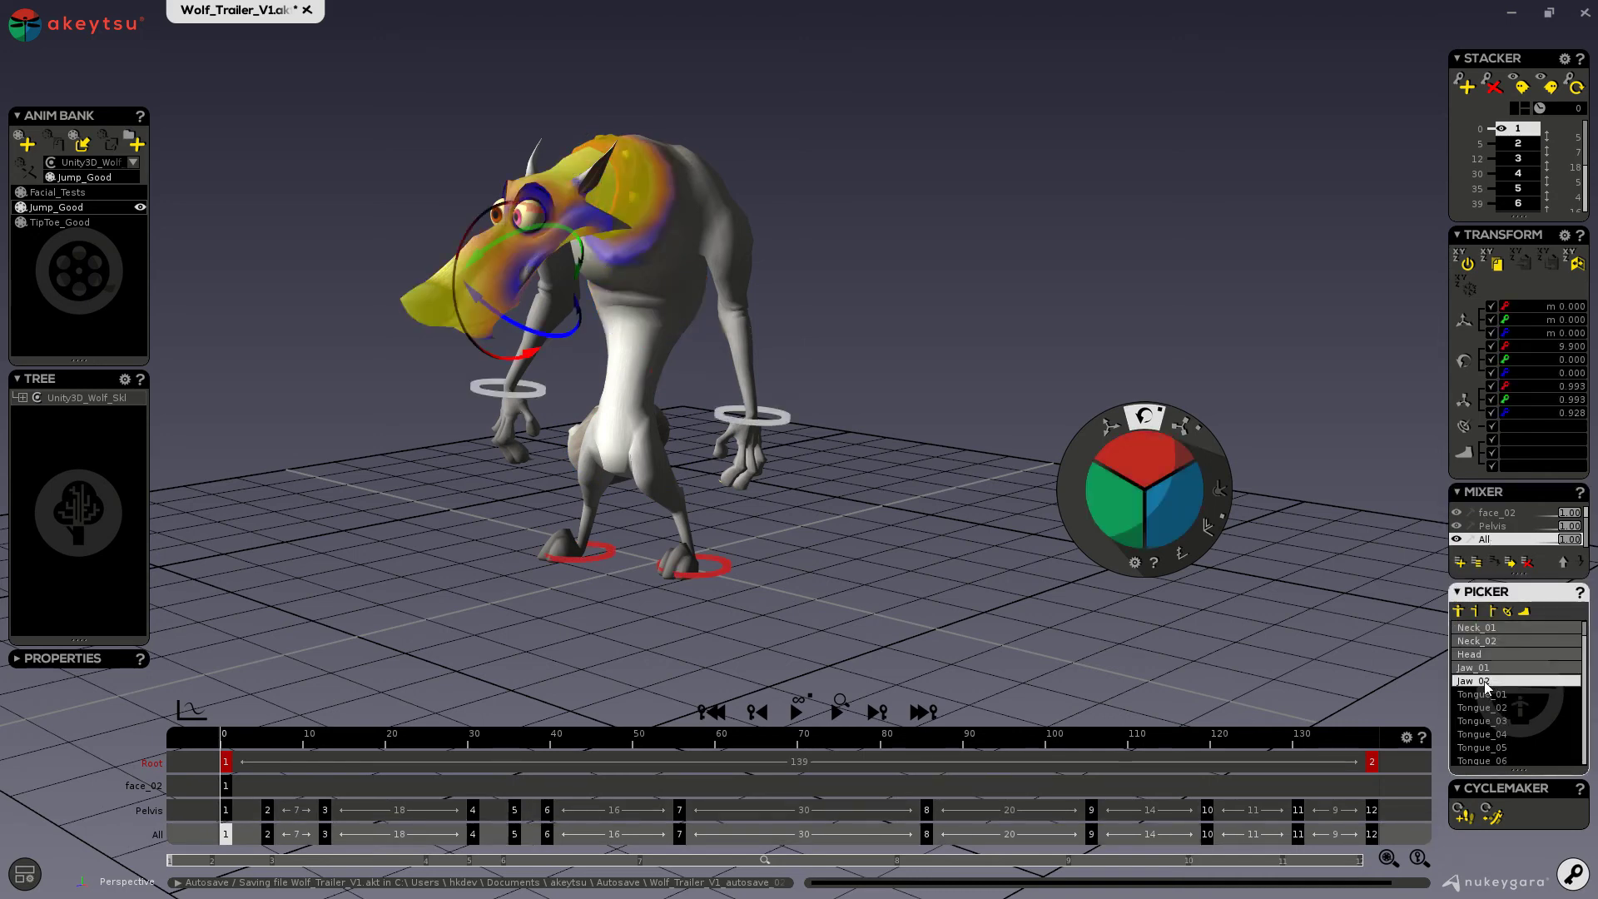
click(1509, 563)
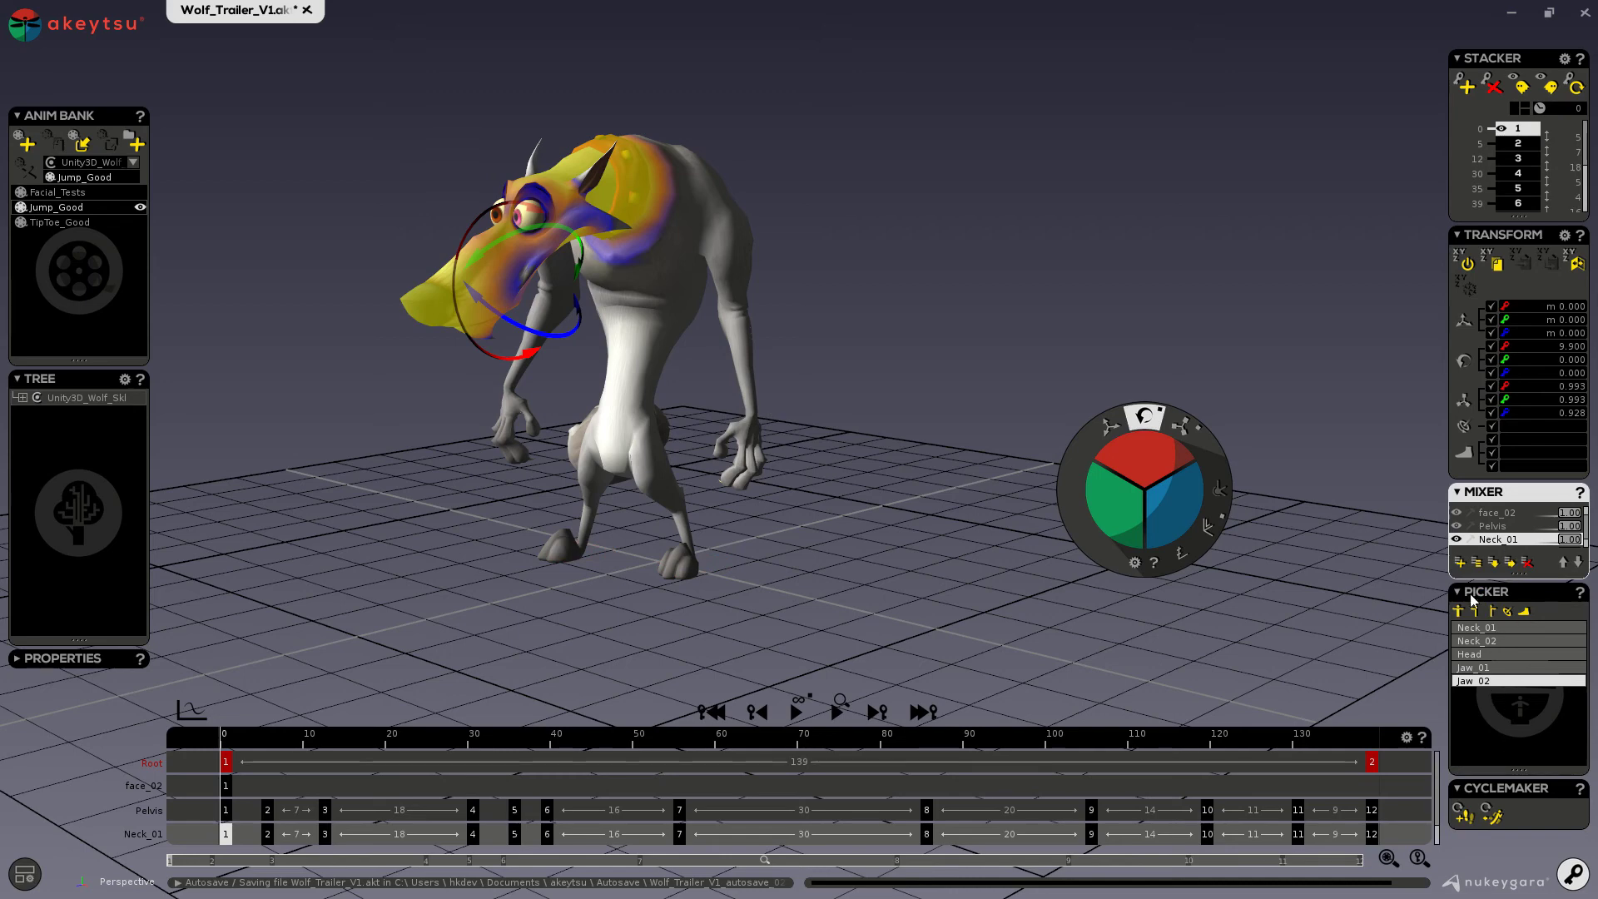
Back on the All stacker, reselect the Neck_01 through Jaw_02 bones to check them
scroll(1496, 536, down, 1)
click(1493, 540)
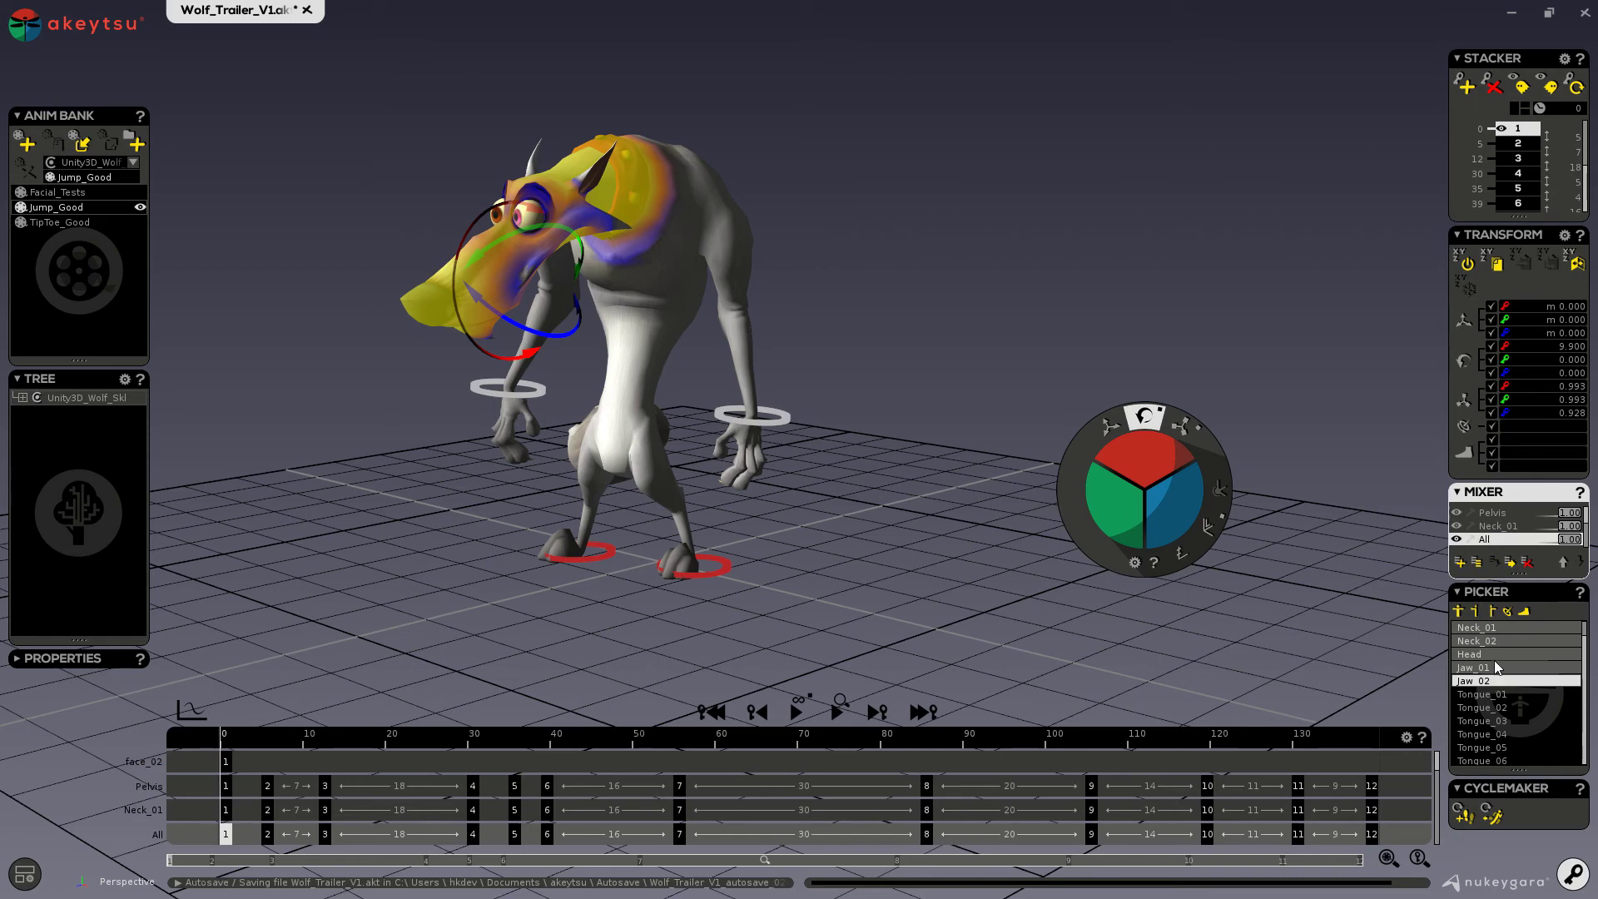
click(1508, 709)
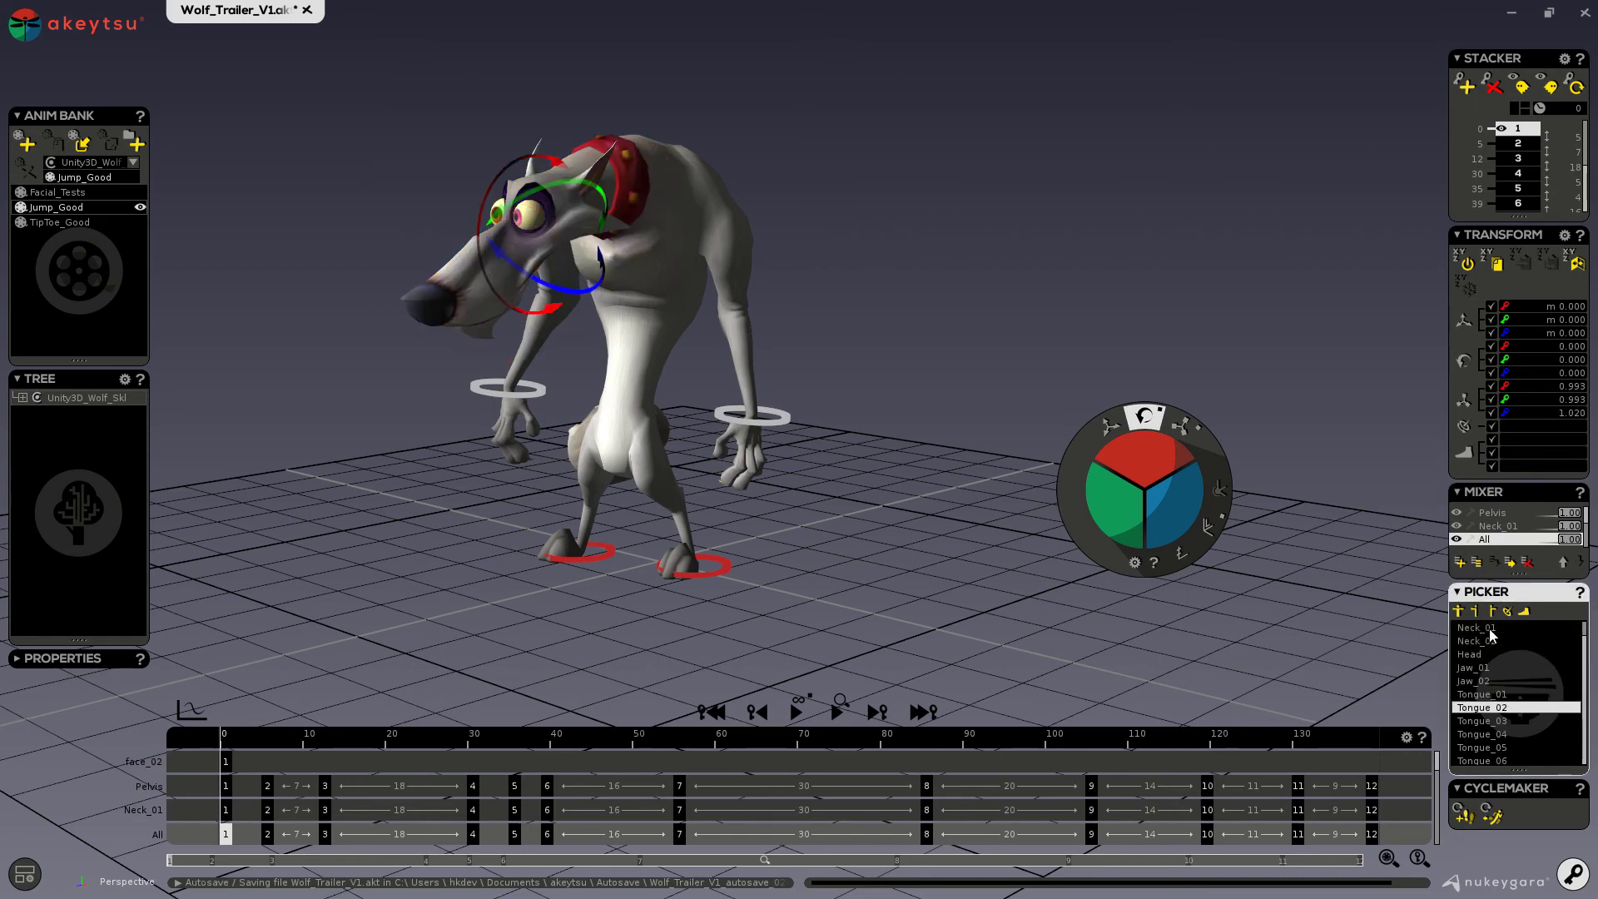
click(1490, 630)
click(1462, 681)
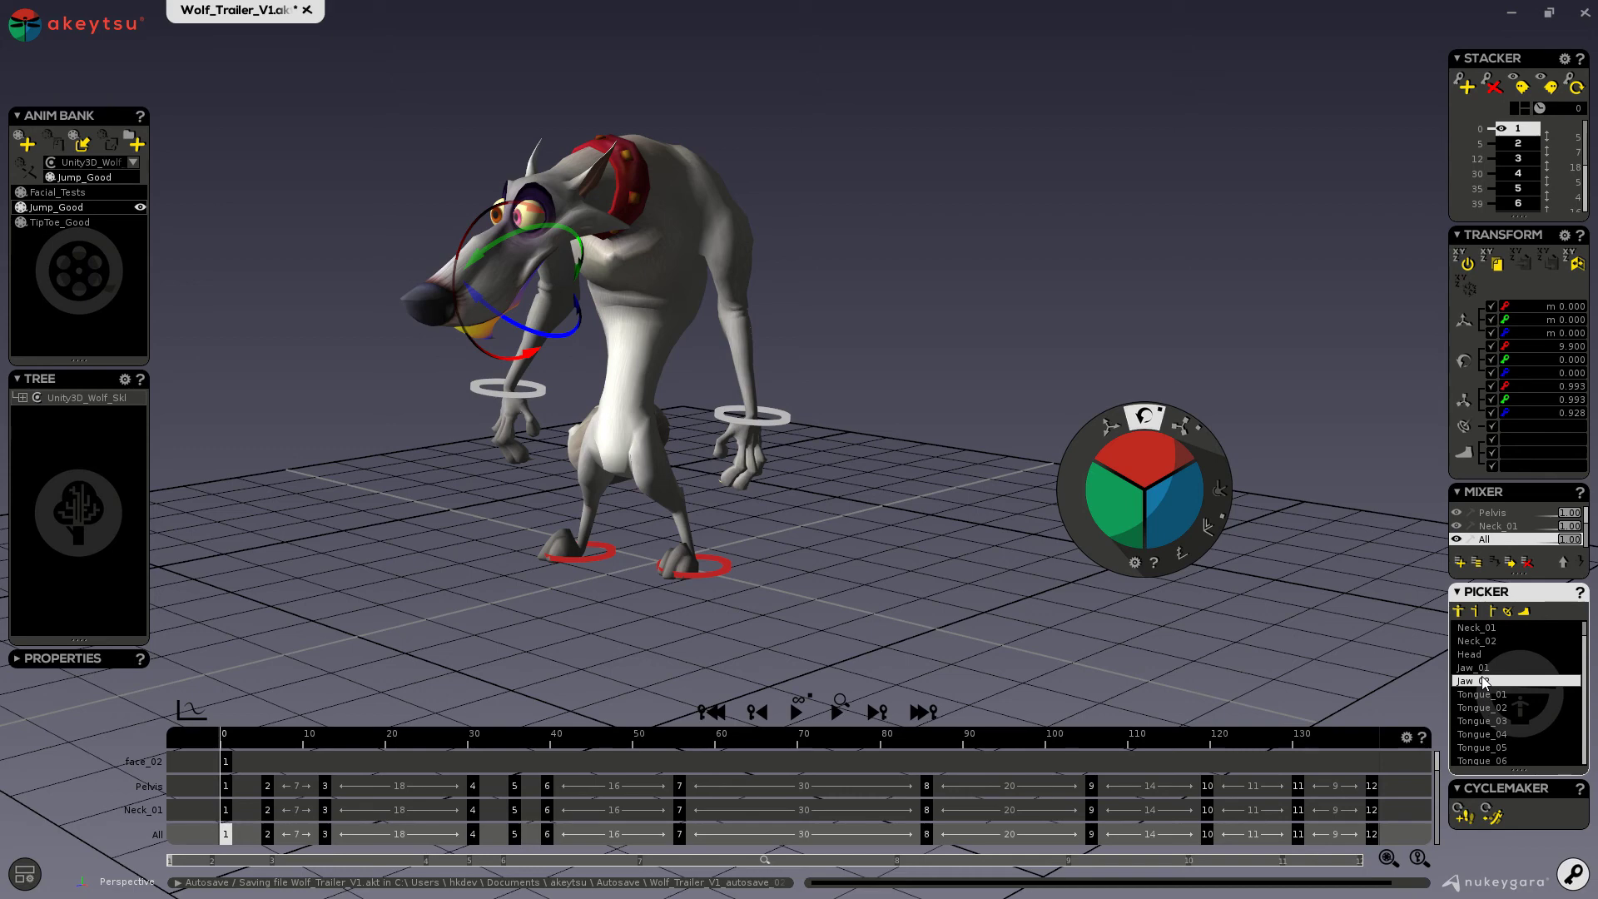
scroll(1485, 686, down, 10)
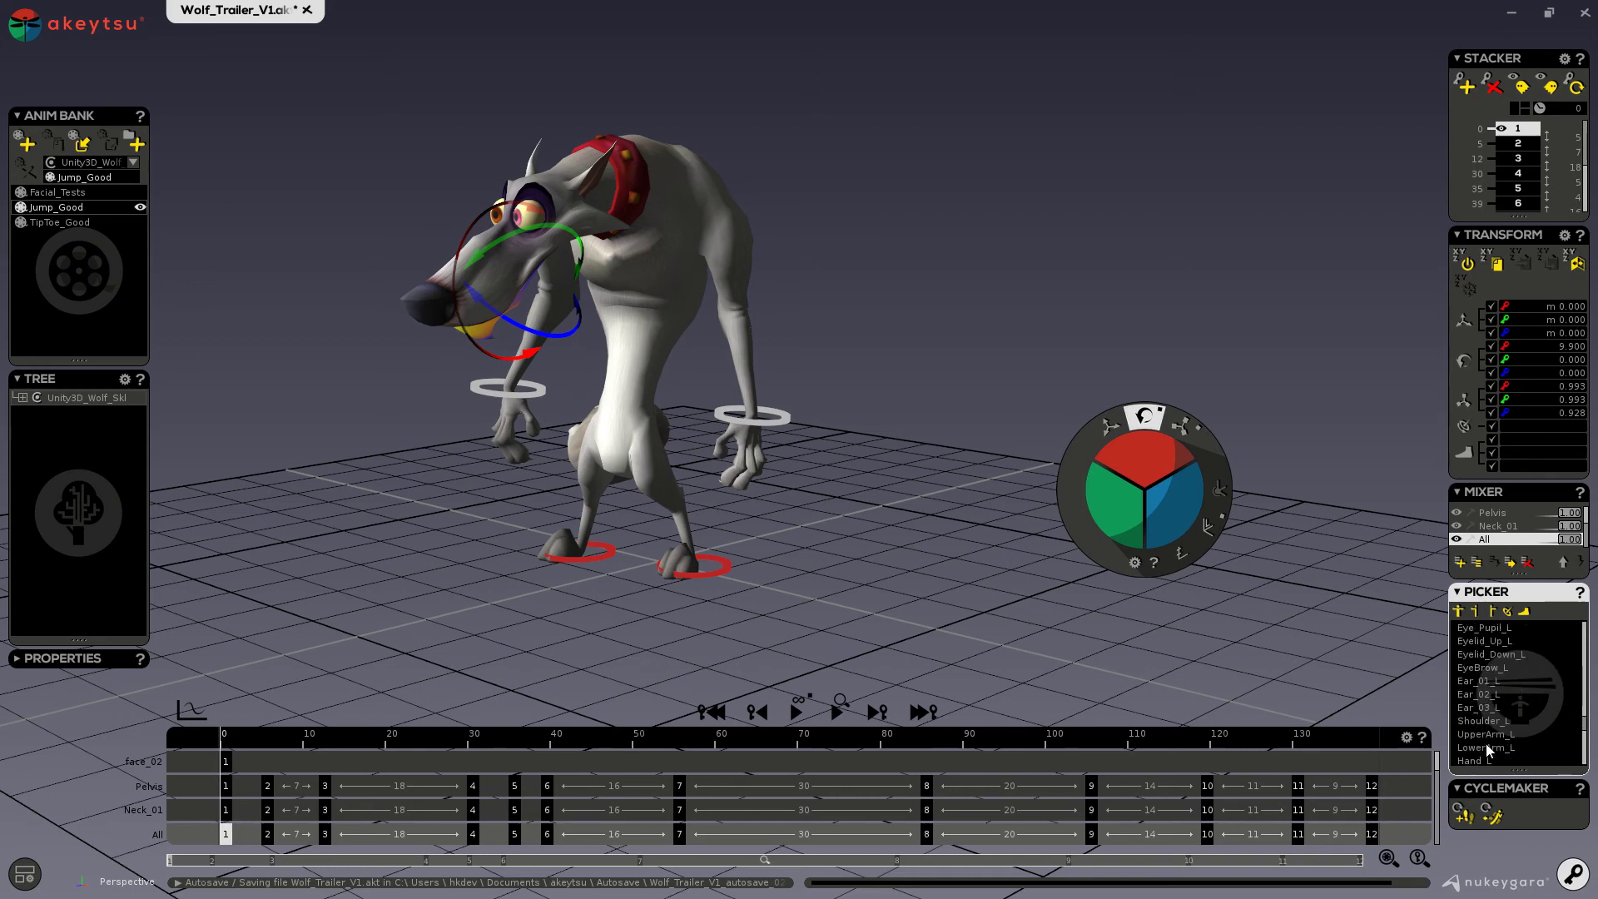
scroll(1485, 751, down, 1)
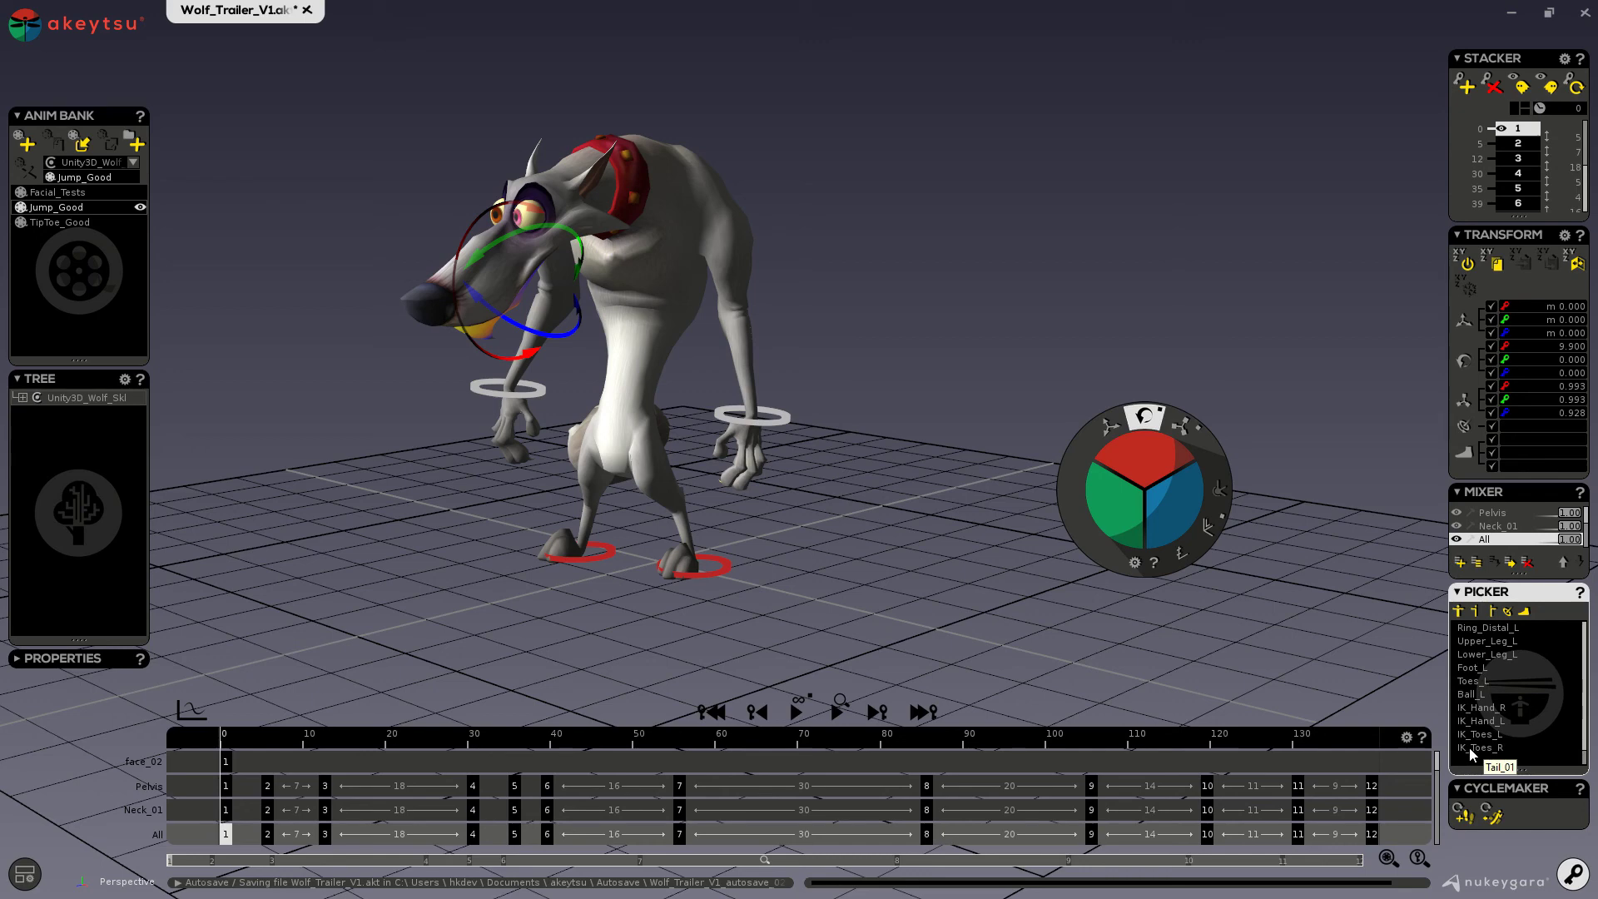
Extract the right arm bones through IK_Hand_R into an UpperArm_R stacker, then check UpperArm_R, LowerArm_R and Hand_R
click(1488, 709)
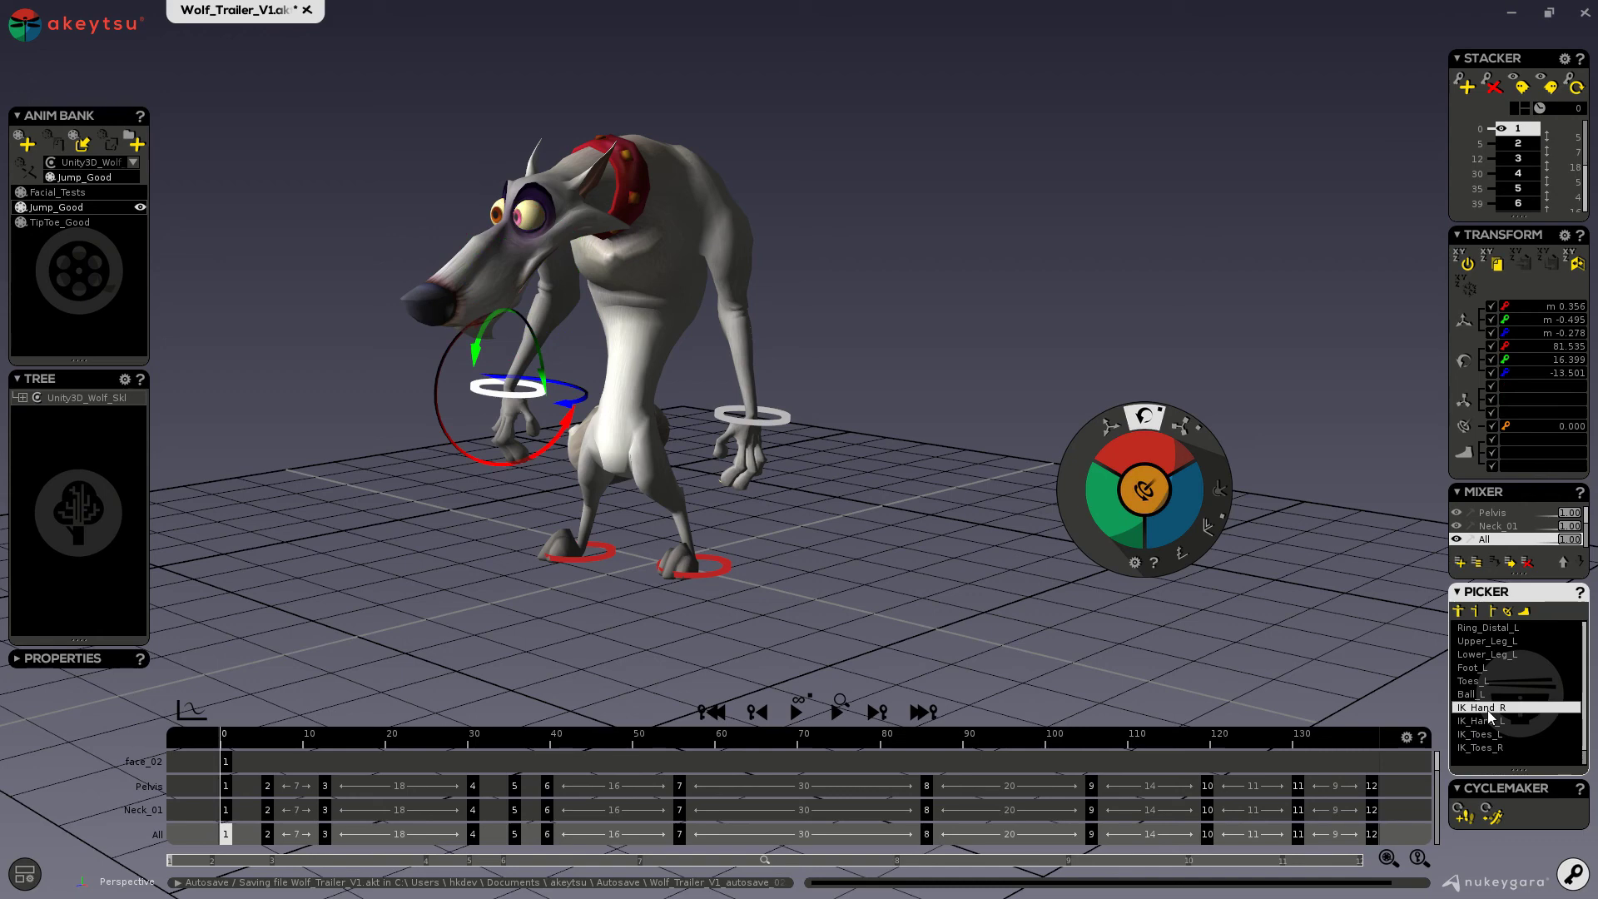
click(1508, 564)
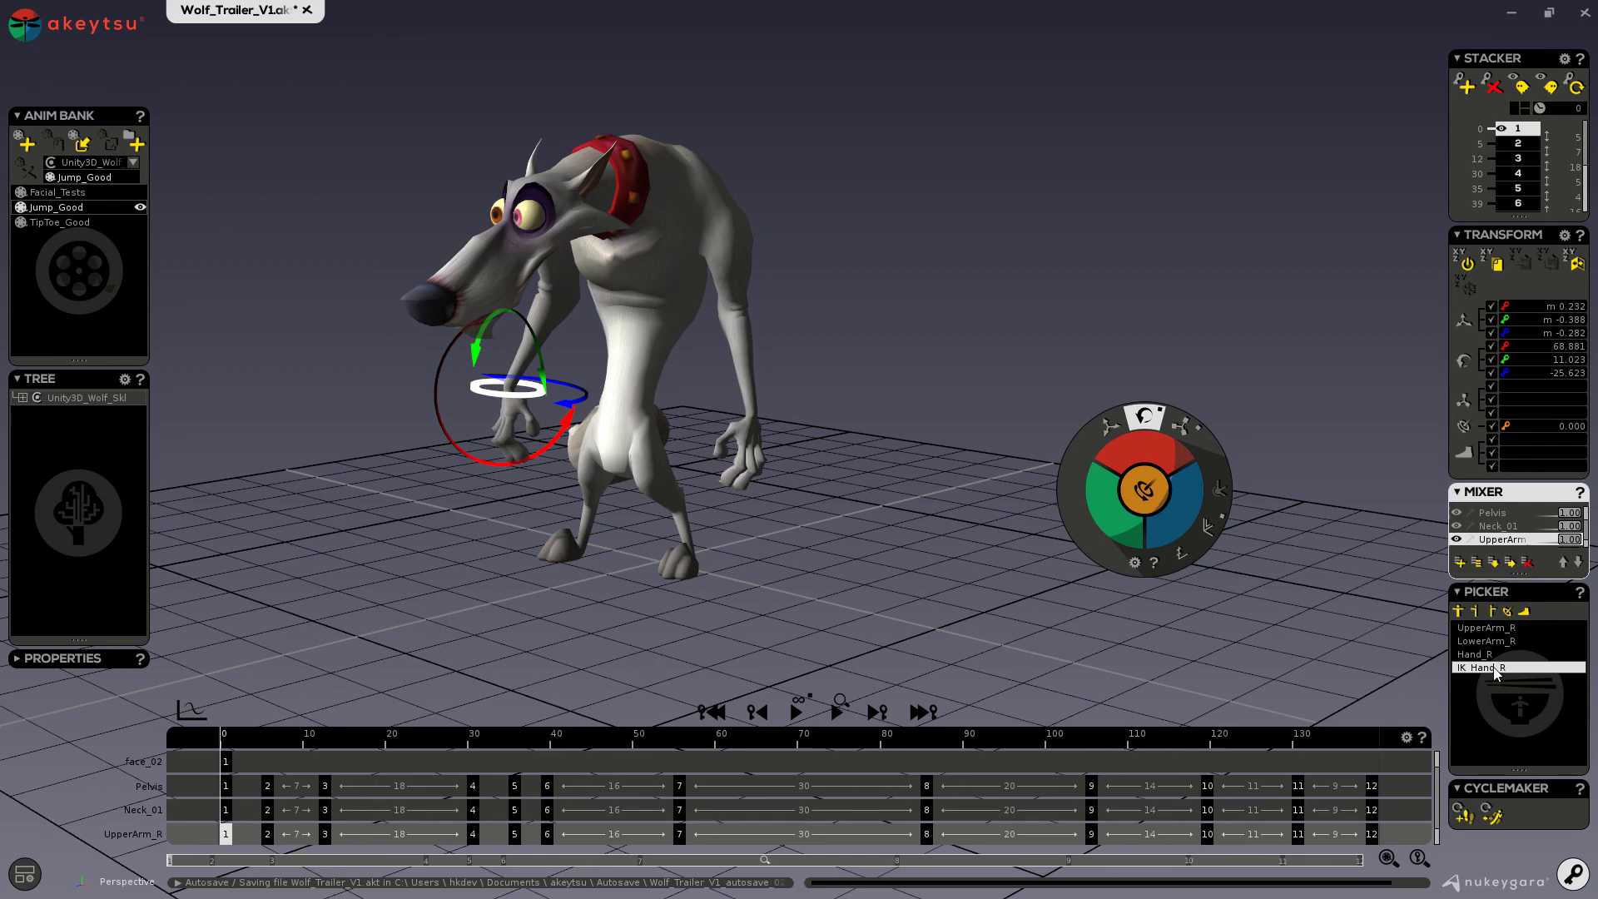
click(1486, 629)
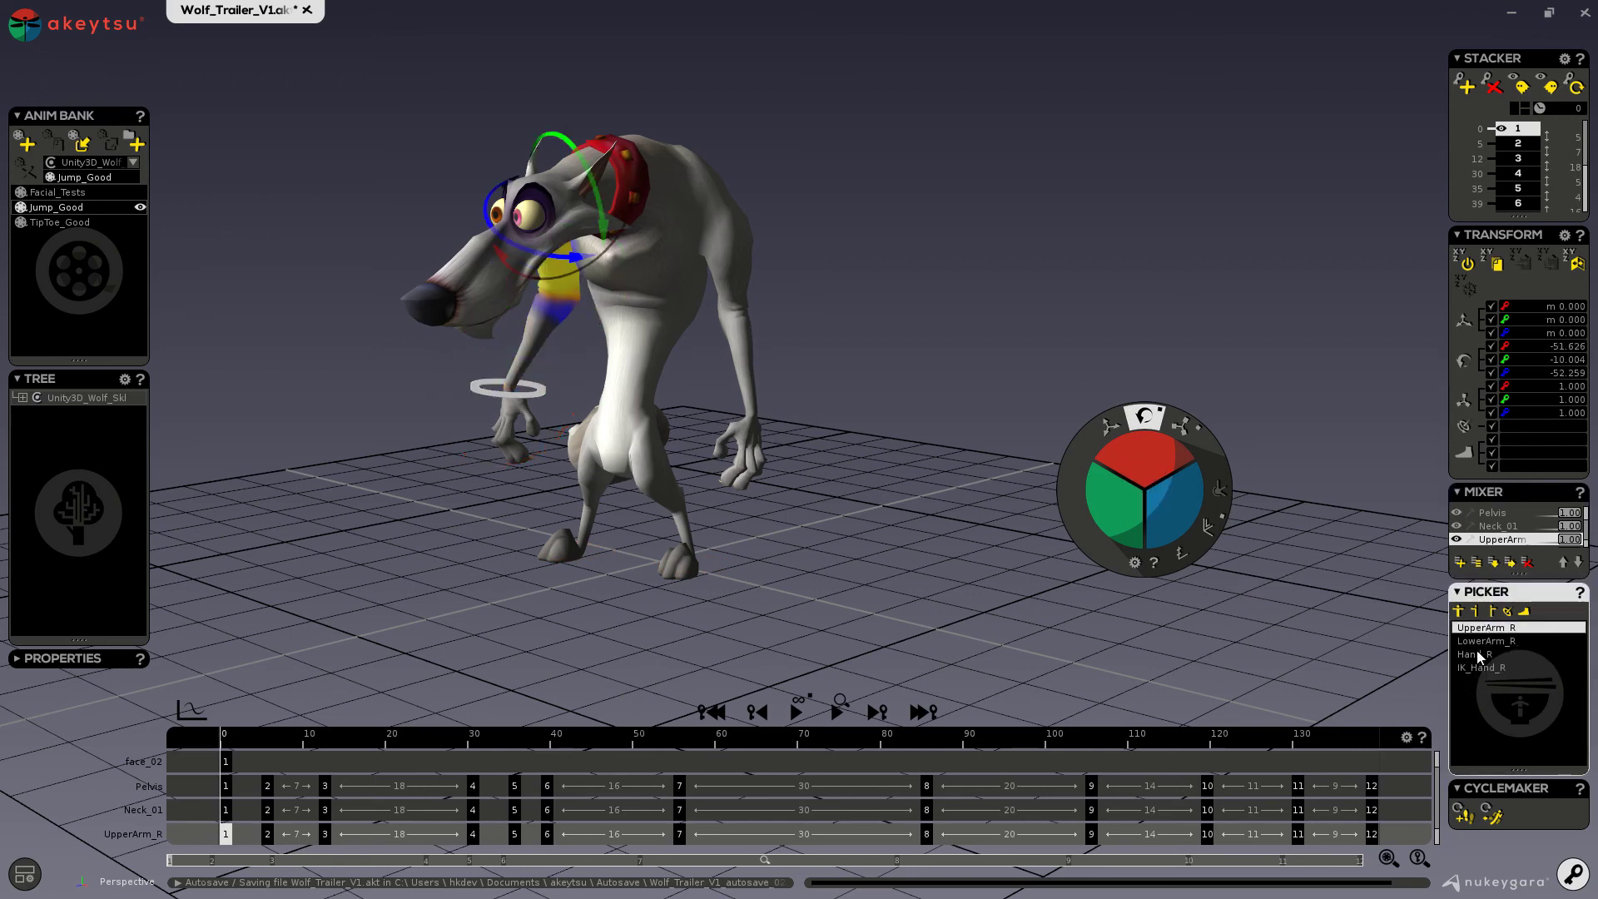
click(1479, 656)
click(1479, 642)
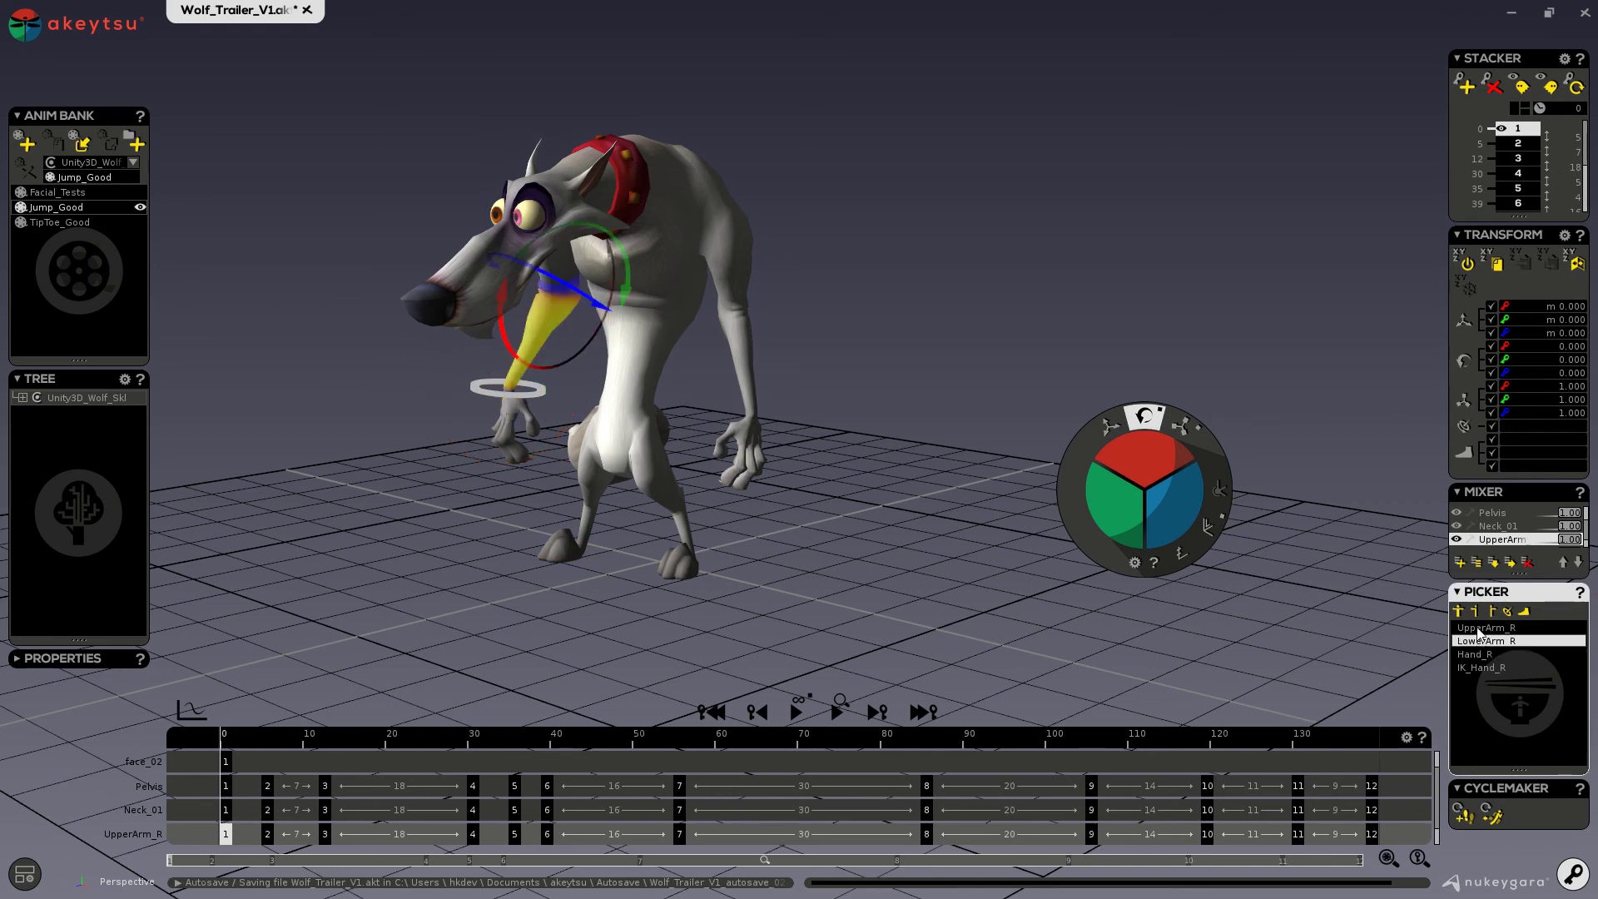
click(1479, 630)
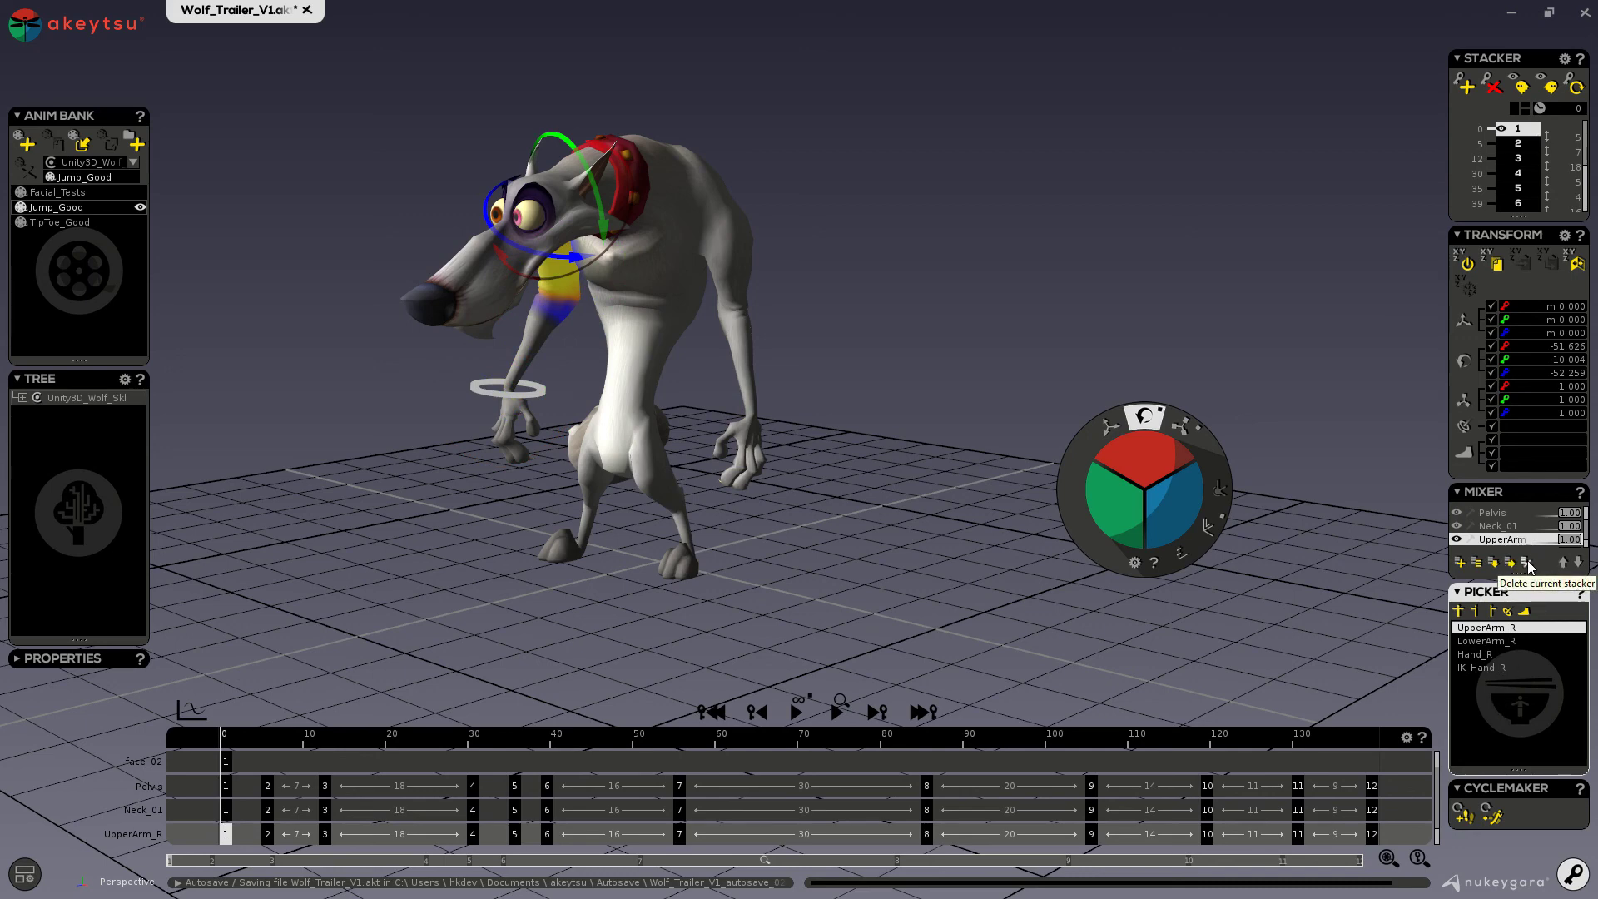
Delete the face_02 stacker from the Mixer
scroll(1496, 533, up, 2)
click(1496, 533)
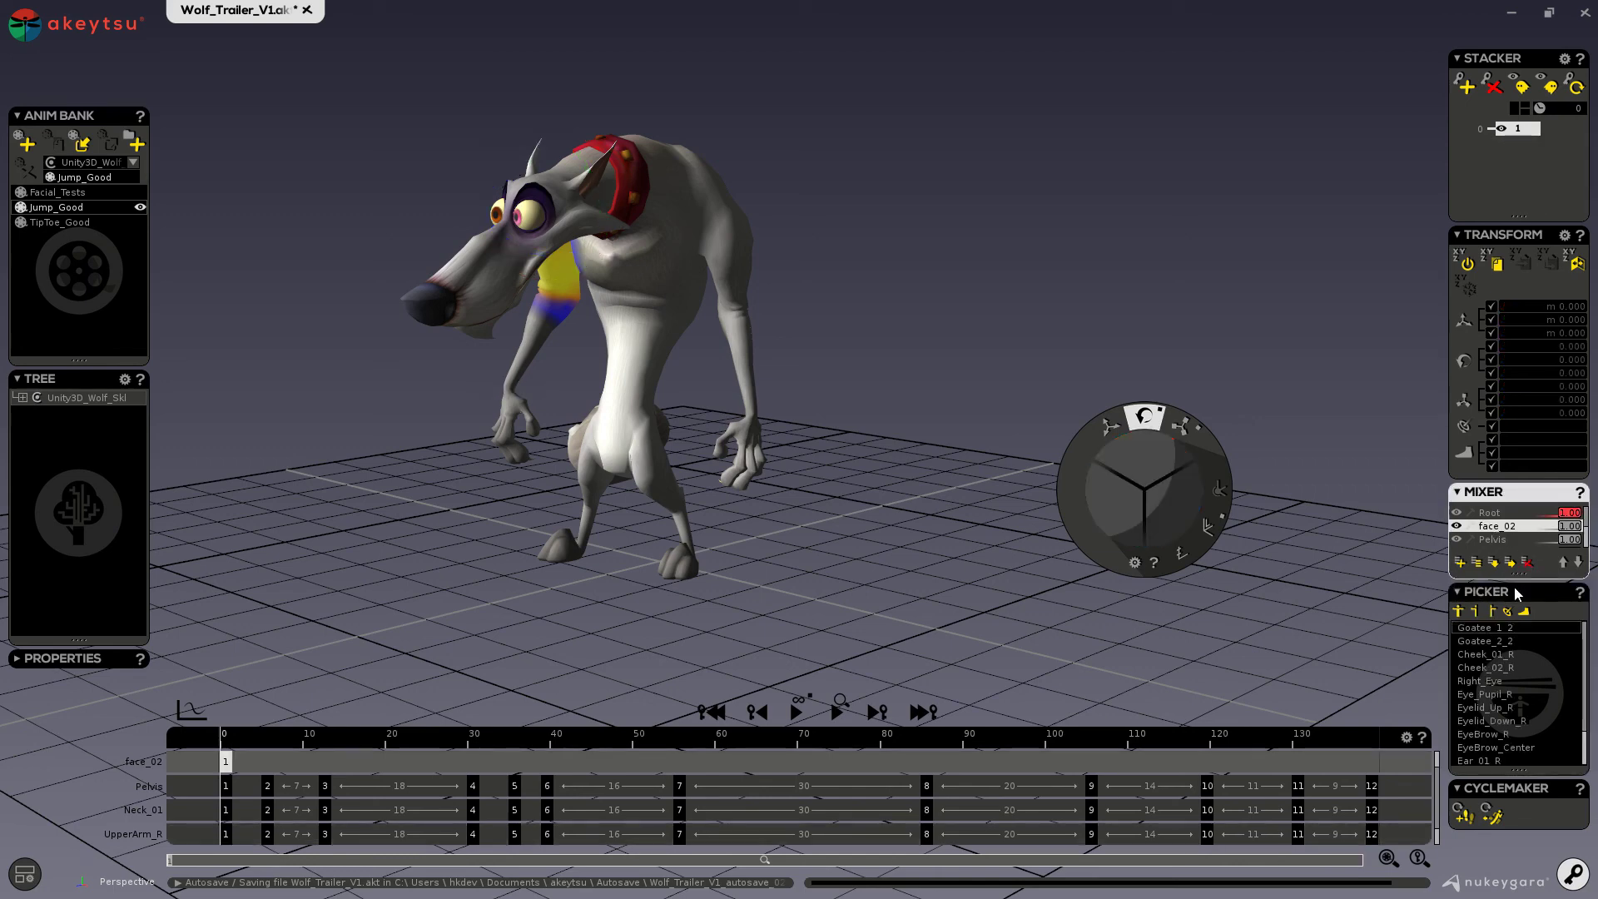
click(1528, 563)
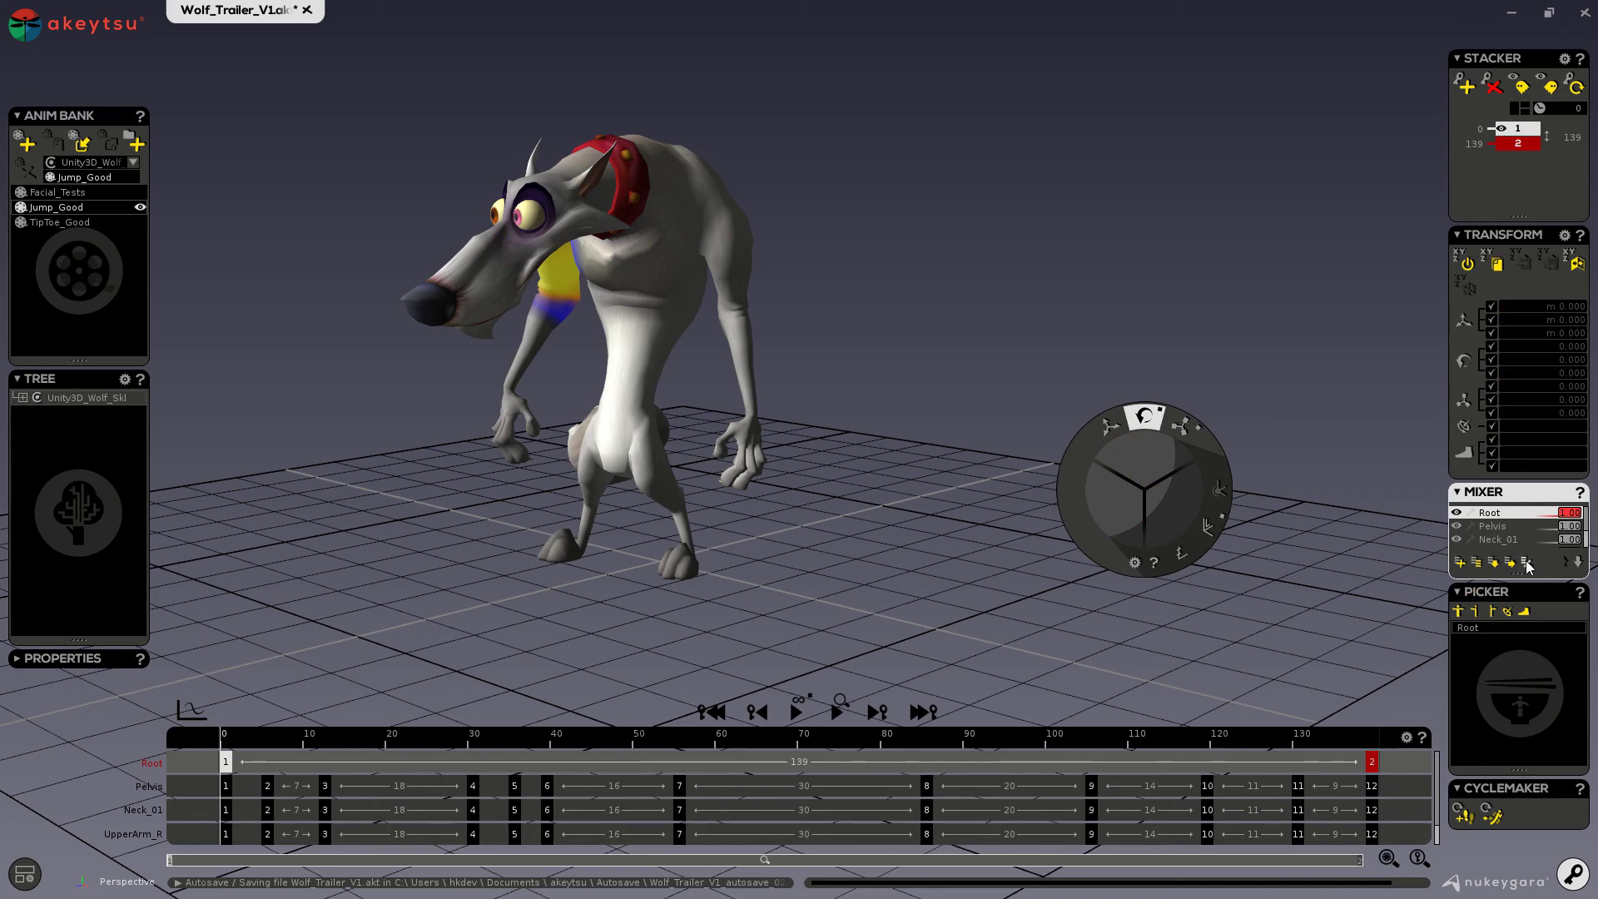
Move Root down to the bottom and UpperArm_R up to the top of the stacker list
click(1580, 563)
click(1580, 564)
click(1581, 564)
click(1498, 526)
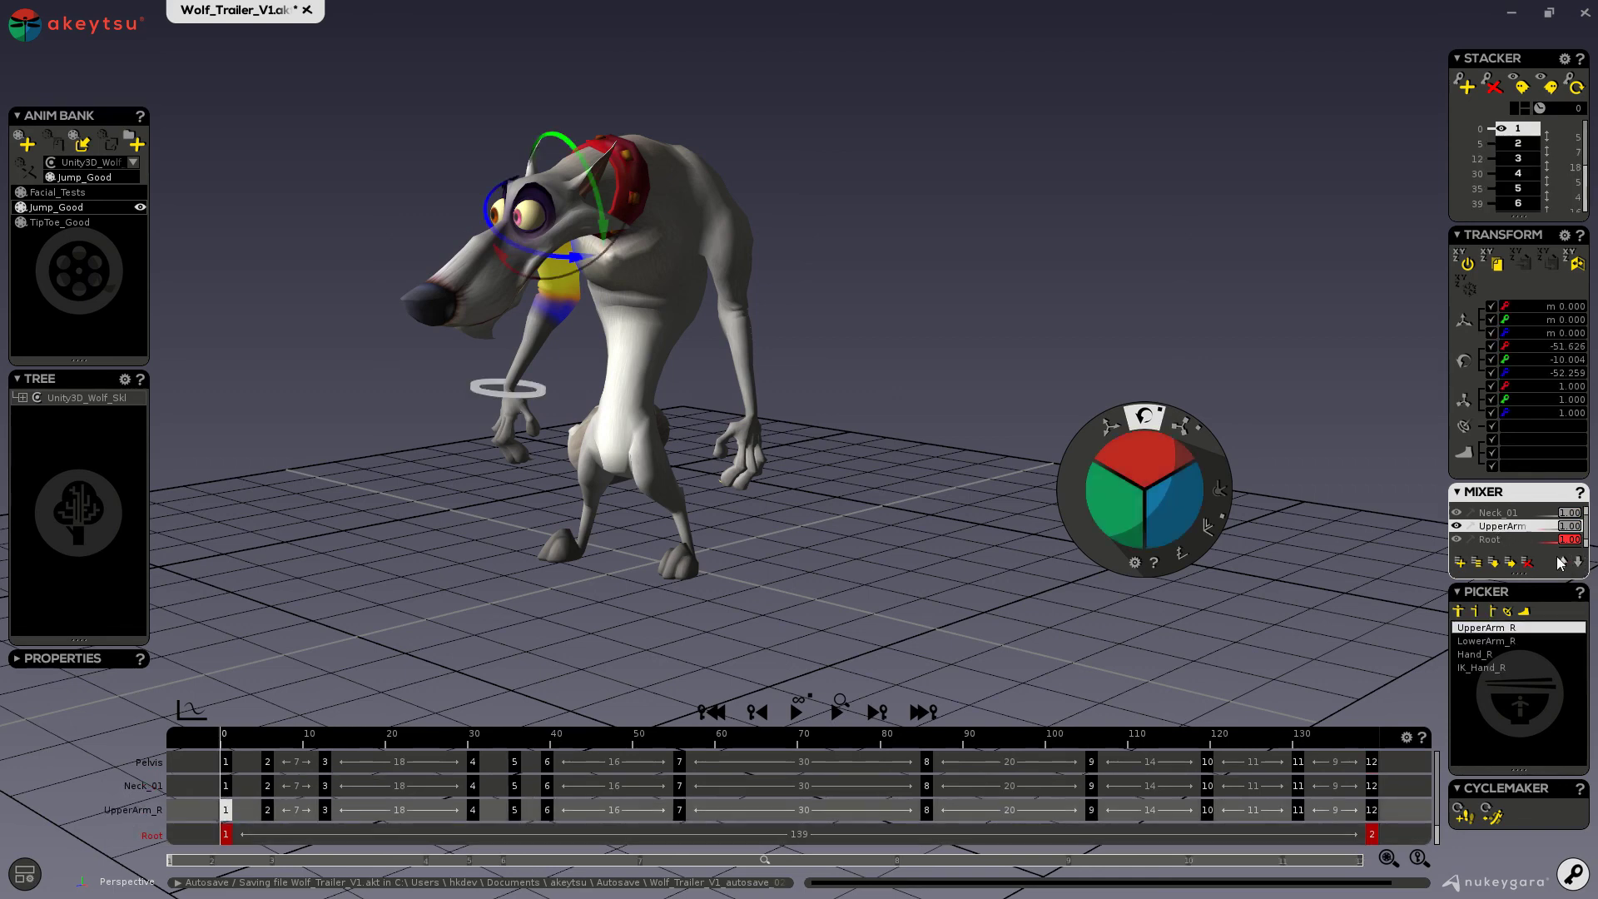
click(1563, 564)
click(1563, 564)
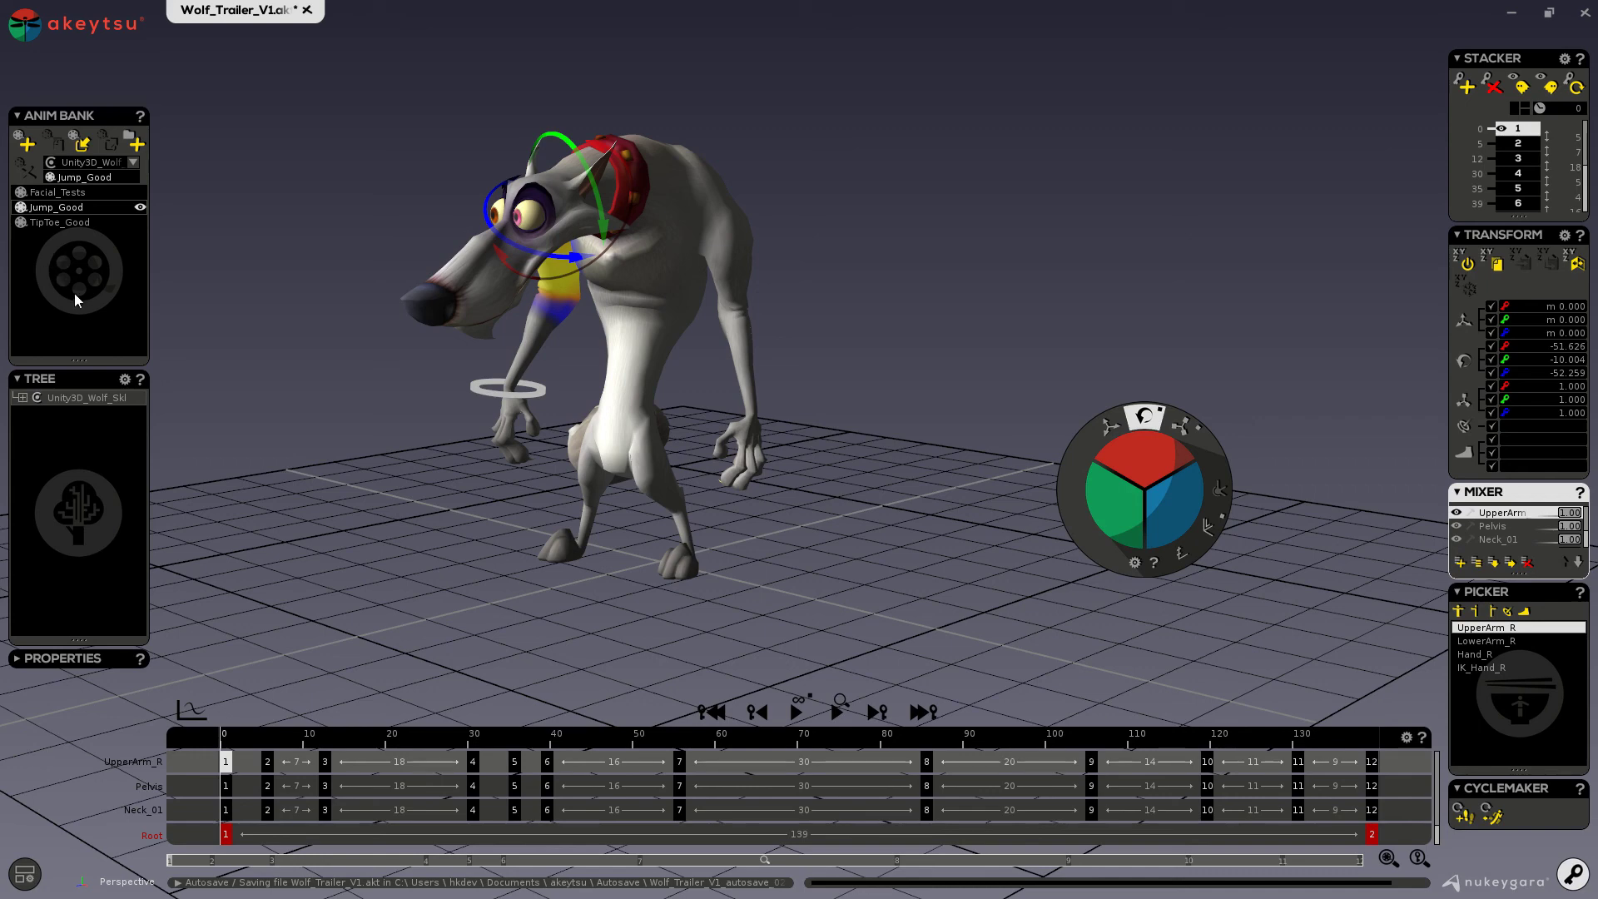
Add a new animation in the Anim Bank and browse its Picker bone list
click(26, 143)
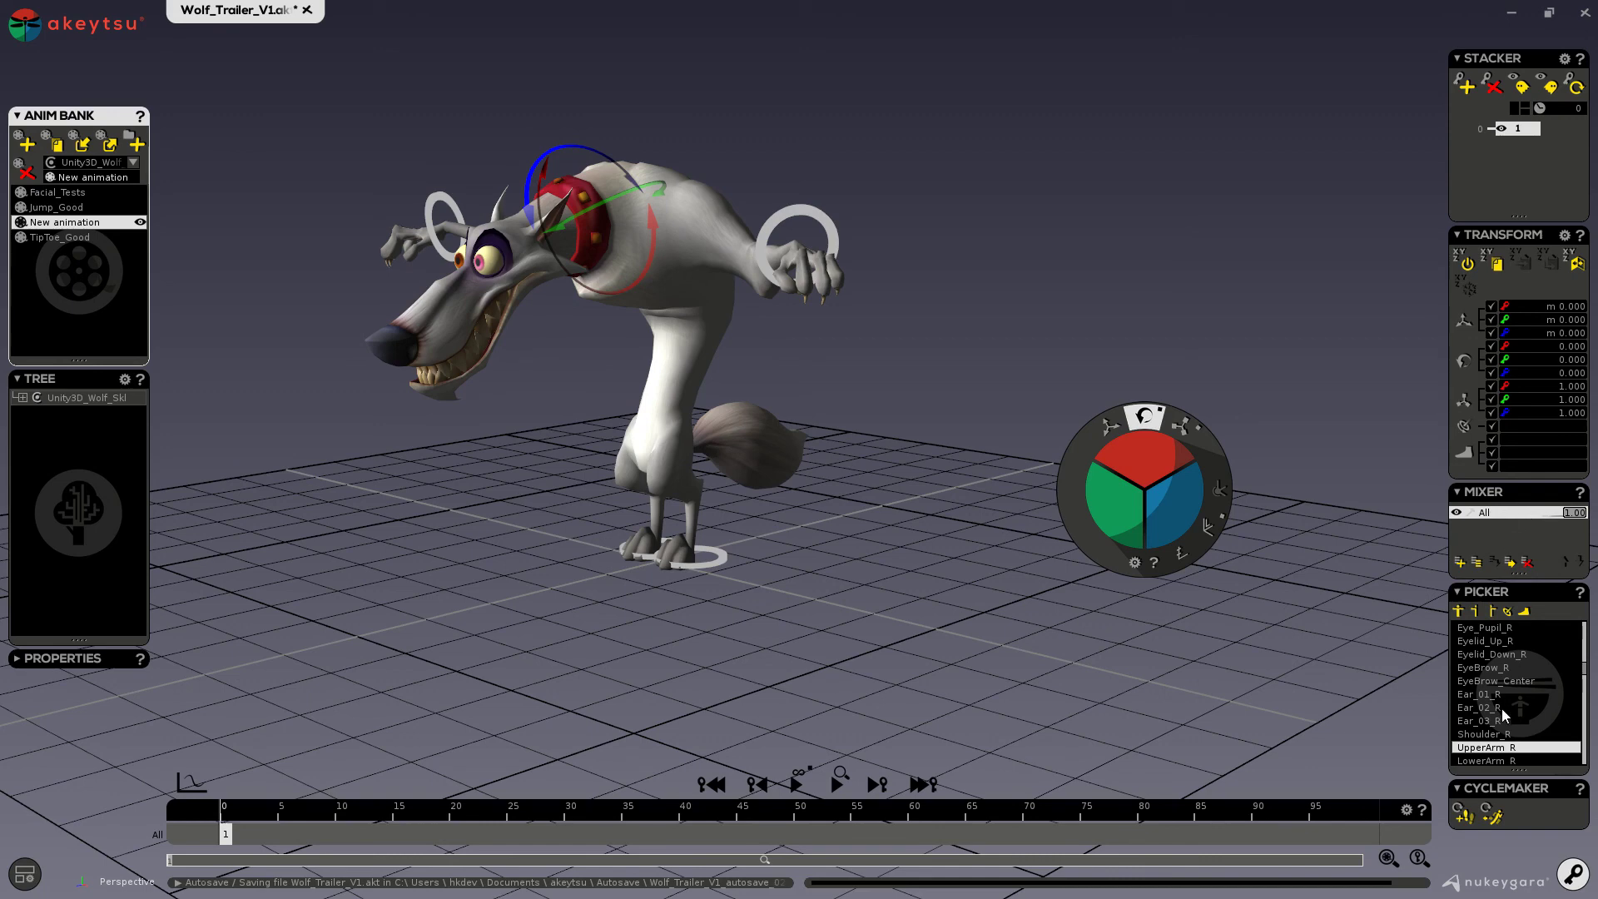
scroll(1503, 703, up, 5)
scroll(1503, 703, down, 4)
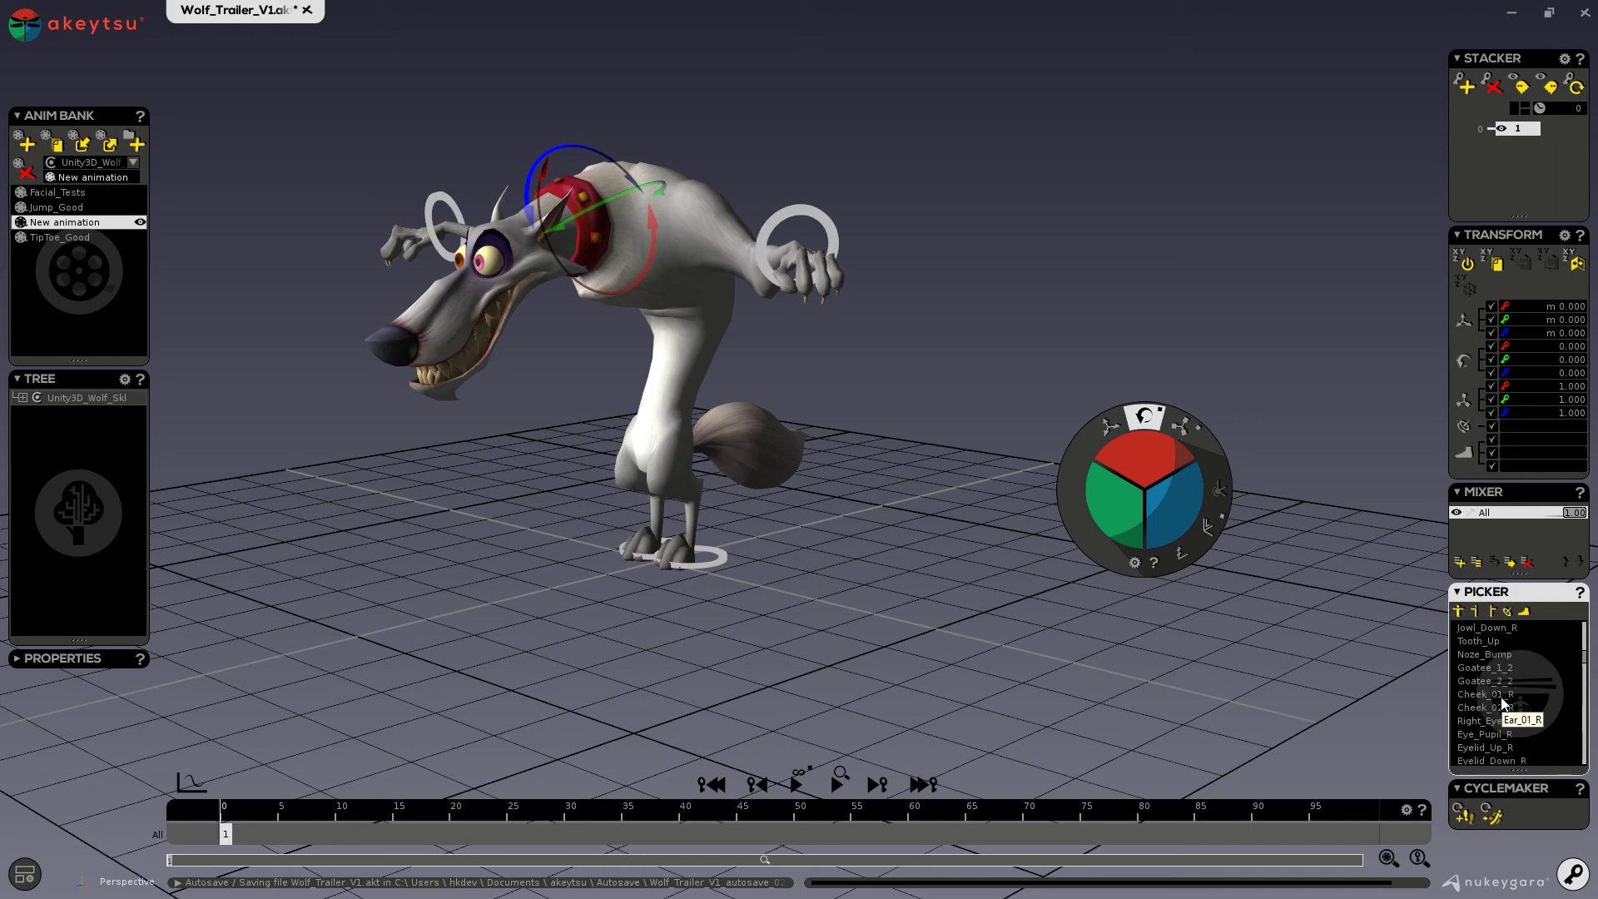
scroll(1503, 704, down, 2)
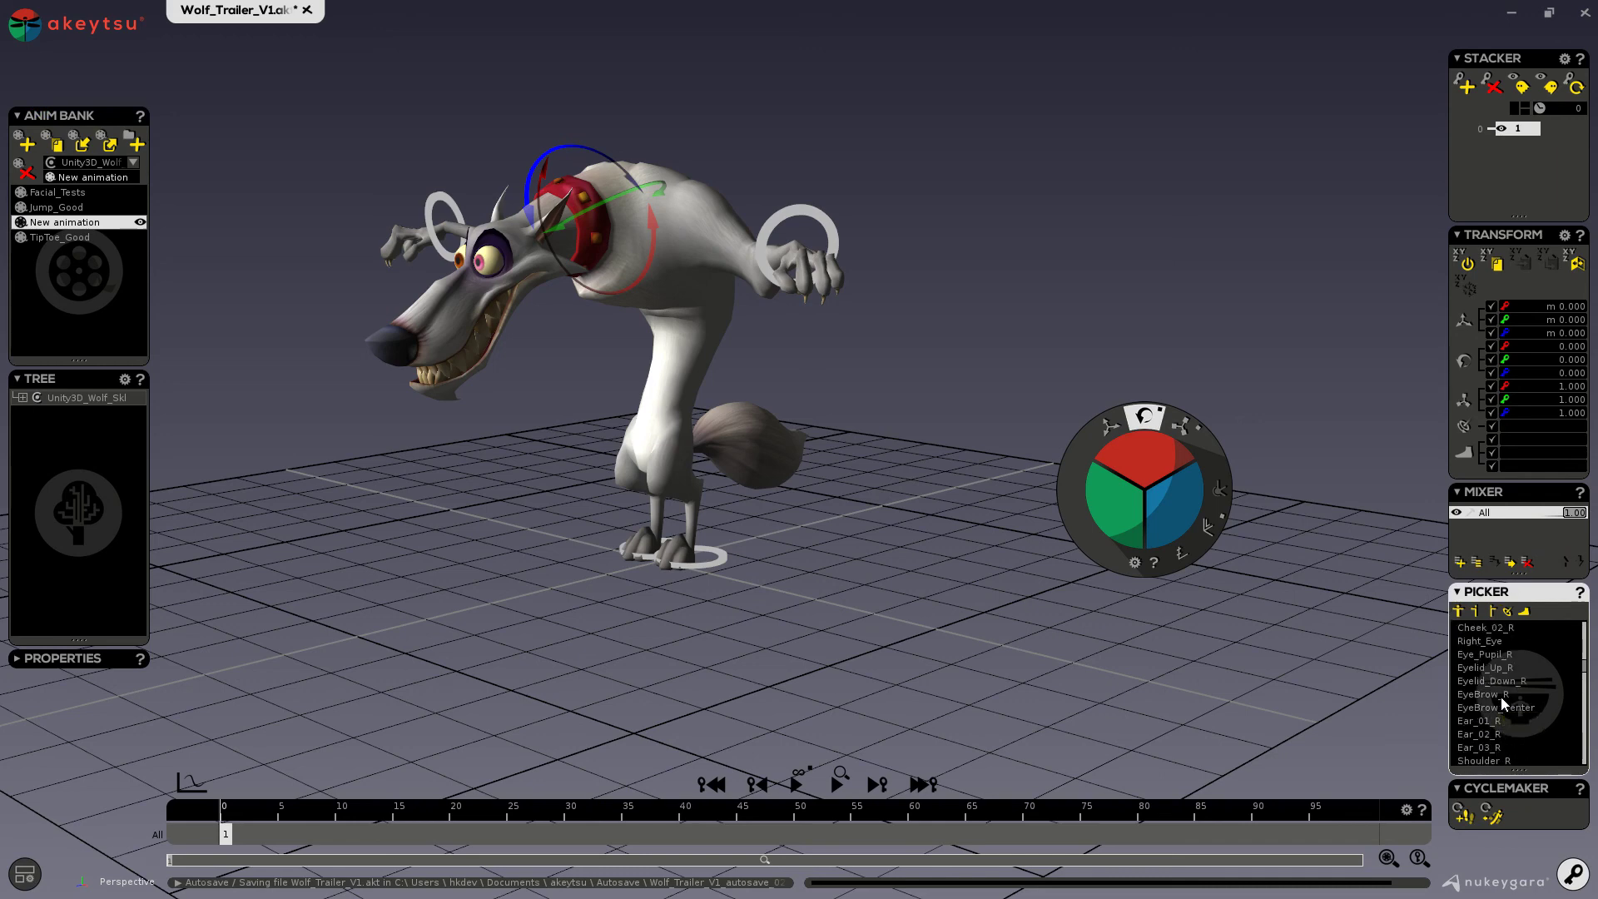
scroll(1503, 691, up, 4)
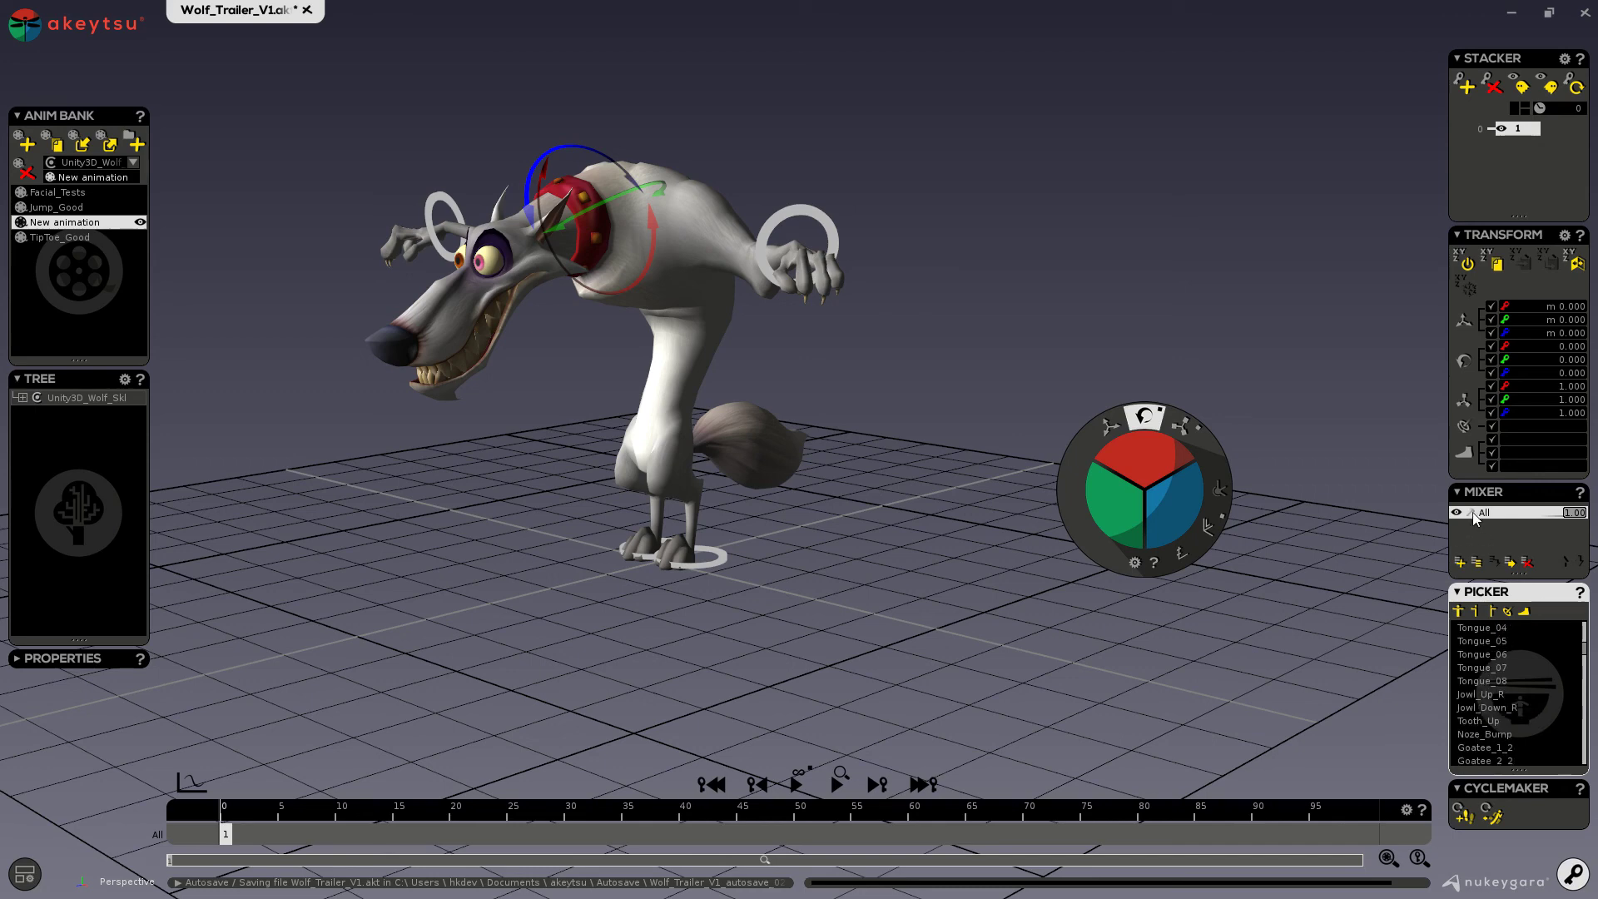